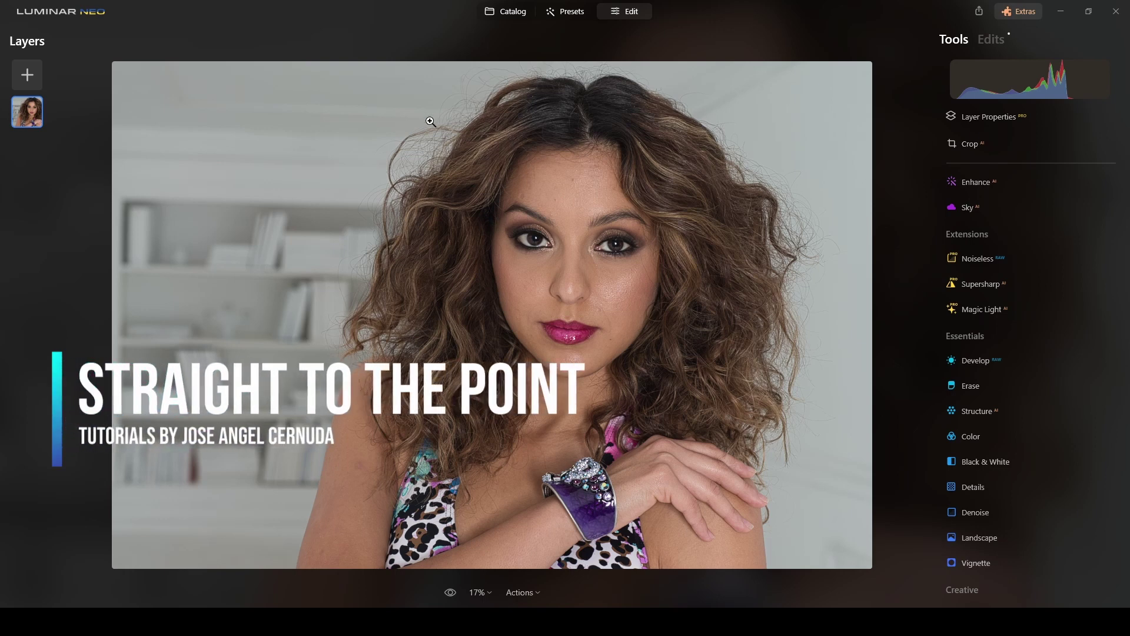
# - Crop the portrait tighter around the woman's face, hair and shoulders, using the Original ratio, and apply the crop
pyautogui.click(970, 145)
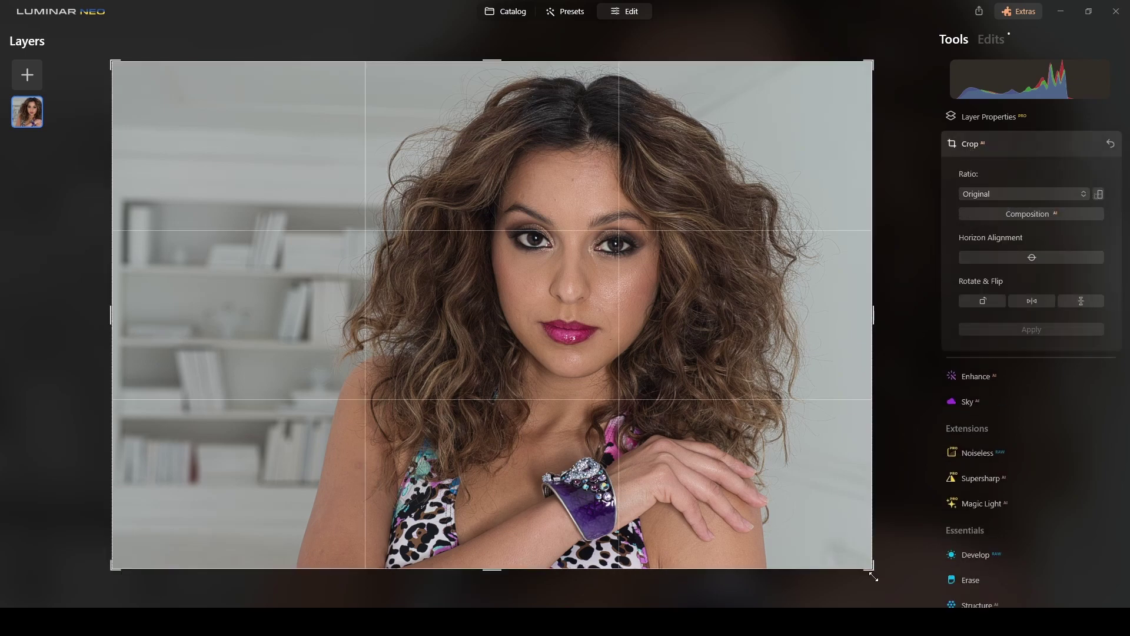
pyautogui.moveTo(870, 566); pyautogui.dragTo(781, 525)
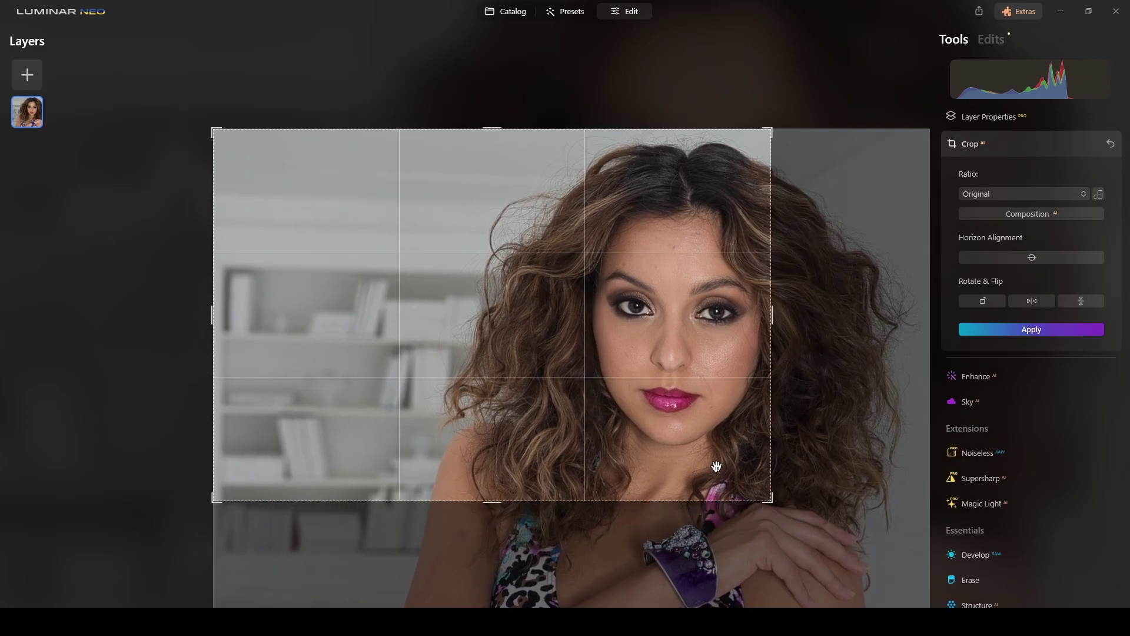
pyautogui.moveTo(716, 466); pyautogui.dragTo(621, 426)
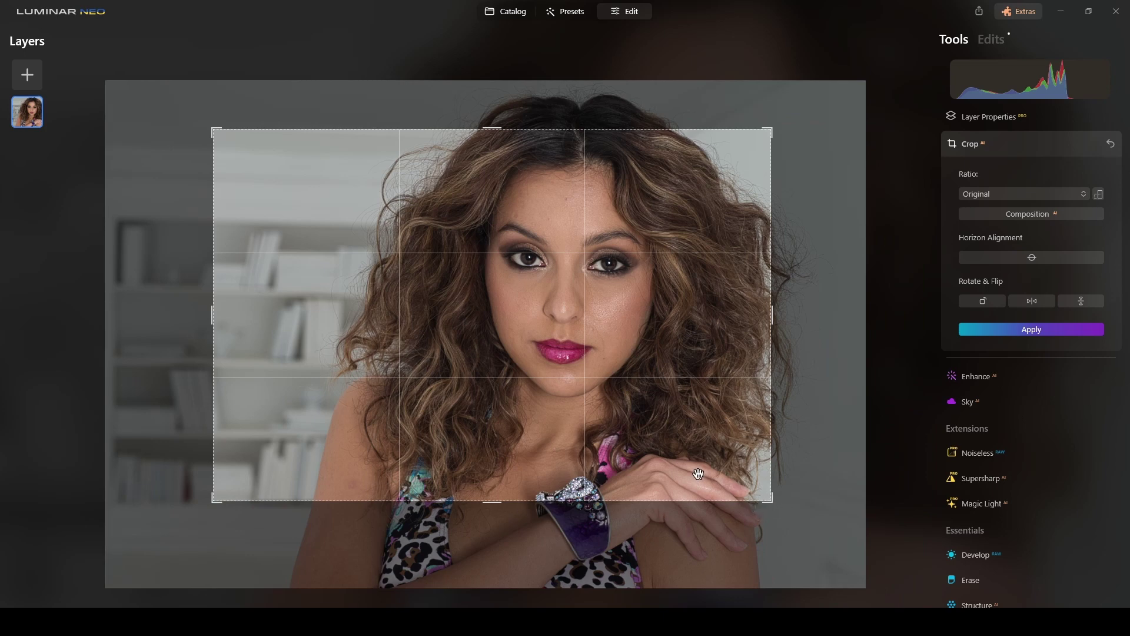
pyautogui.moveTo(699, 476); pyautogui.dragTo(696, 472)
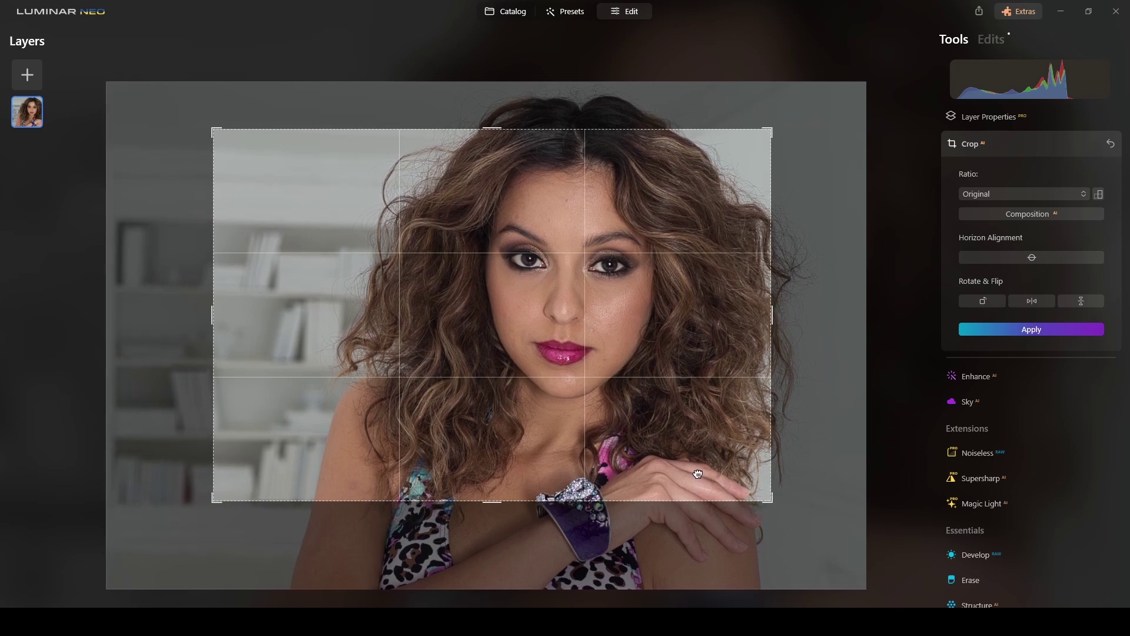
pyautogui.click(999, 332)
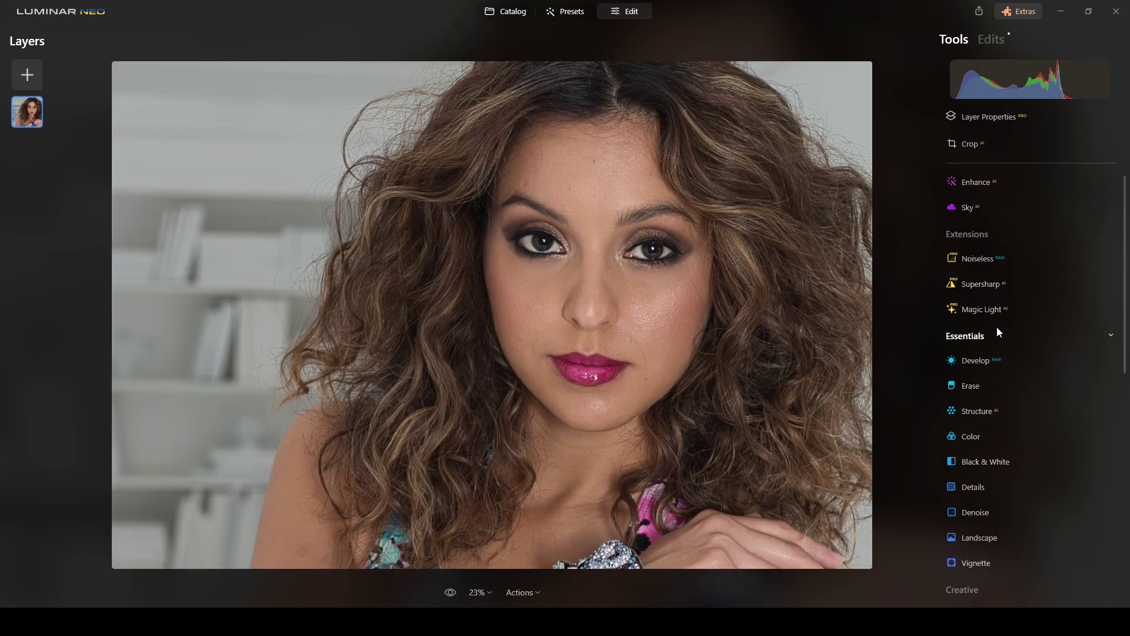
# - Reframe the cropped portrait by shifting the woman left, then back right and slightly lower, applying the crop each time
pyautogui.click(968, 150)
pyautogui.moveTo(612, 268); pyautogui.dragTo(590, 255)
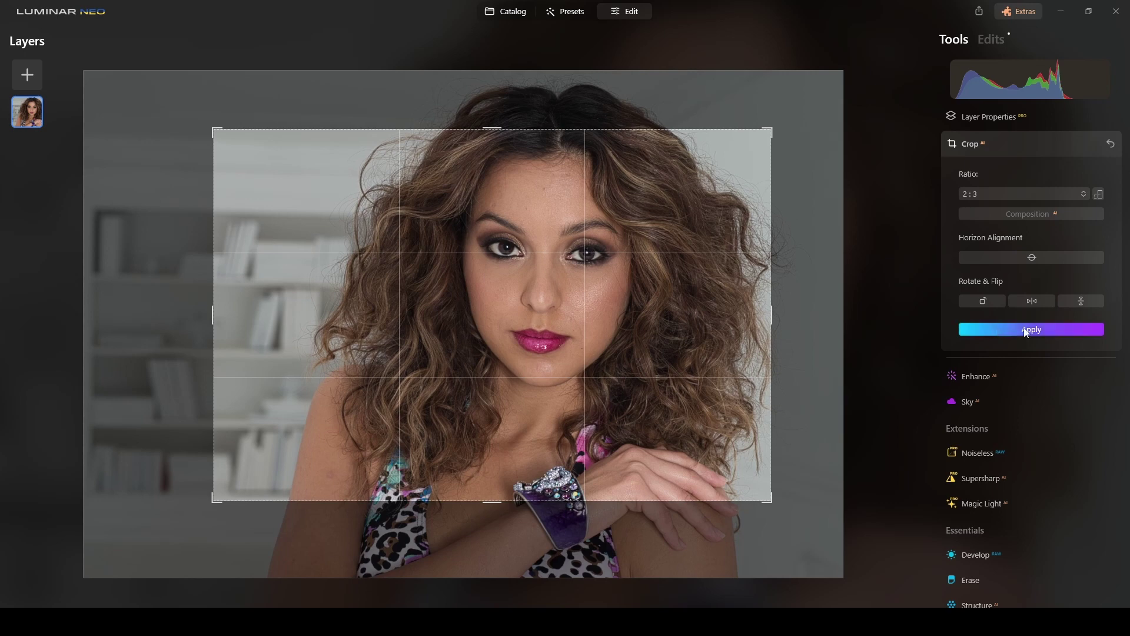
pyautogui.click(1024, 328)
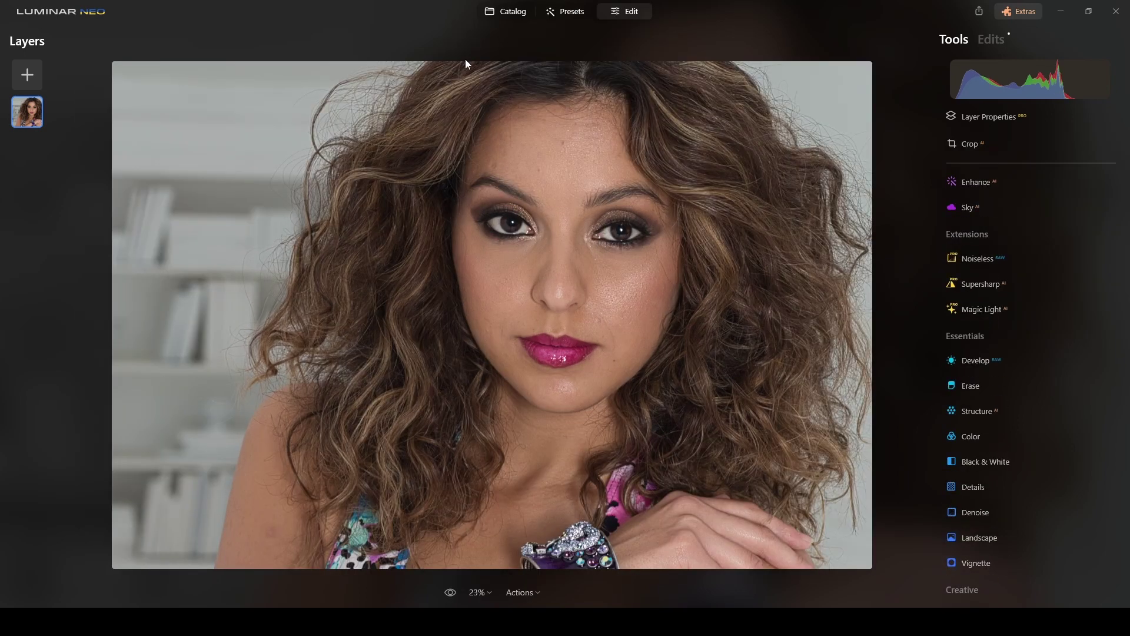
pyautogui.click(967, 146)
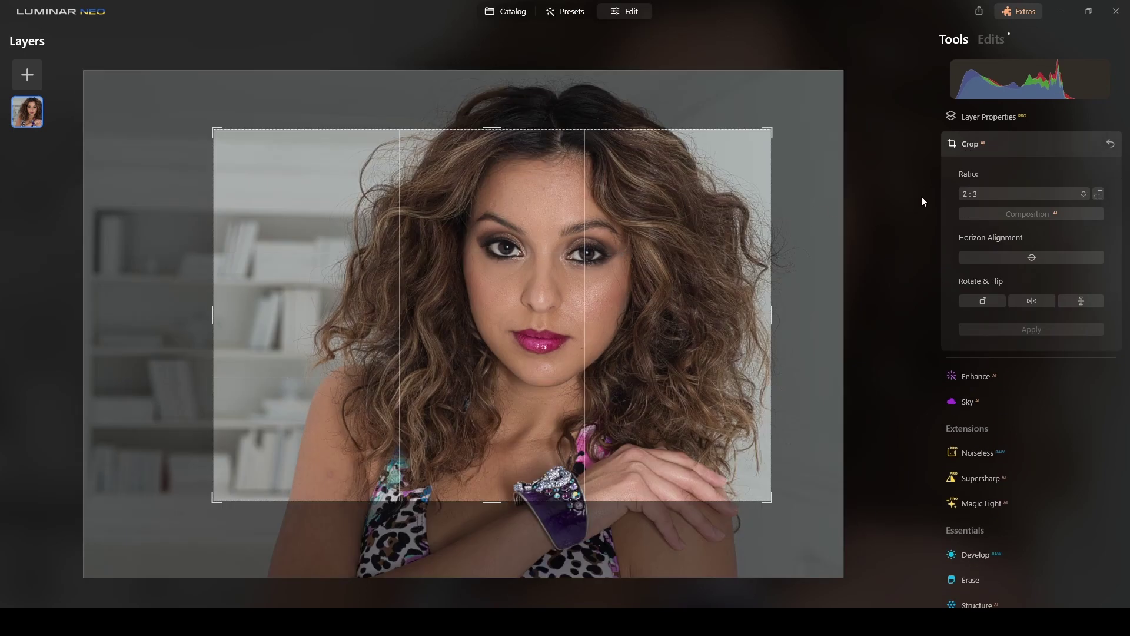
pyautogui.moveTo(568, 246); pyautogui.dragTo(585, 262)
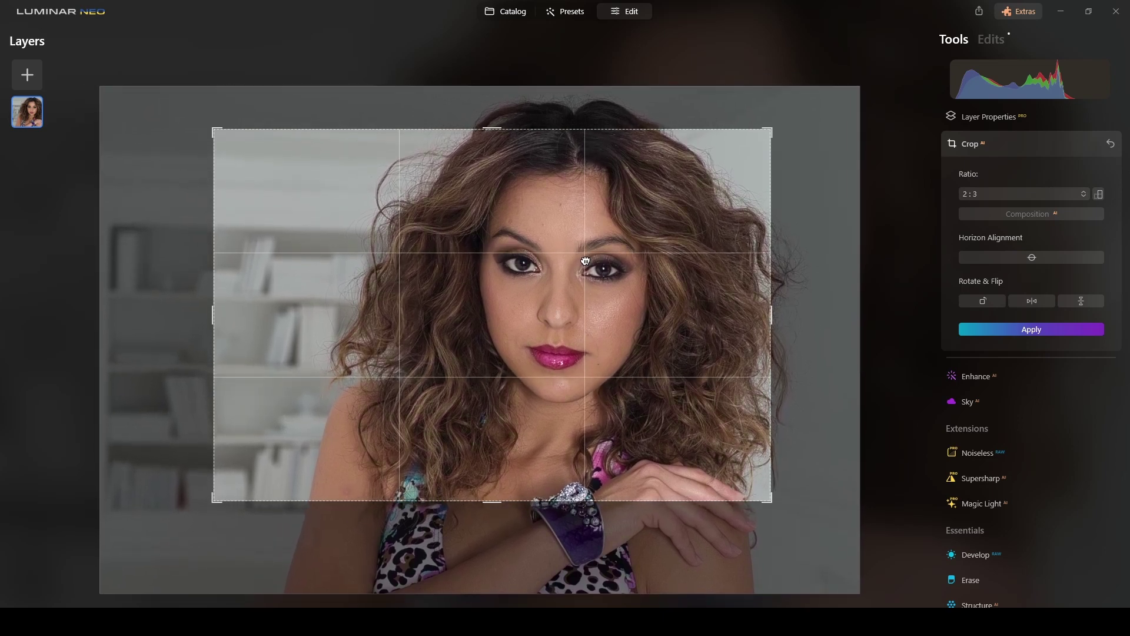
pyautogui.click(1051, 330)
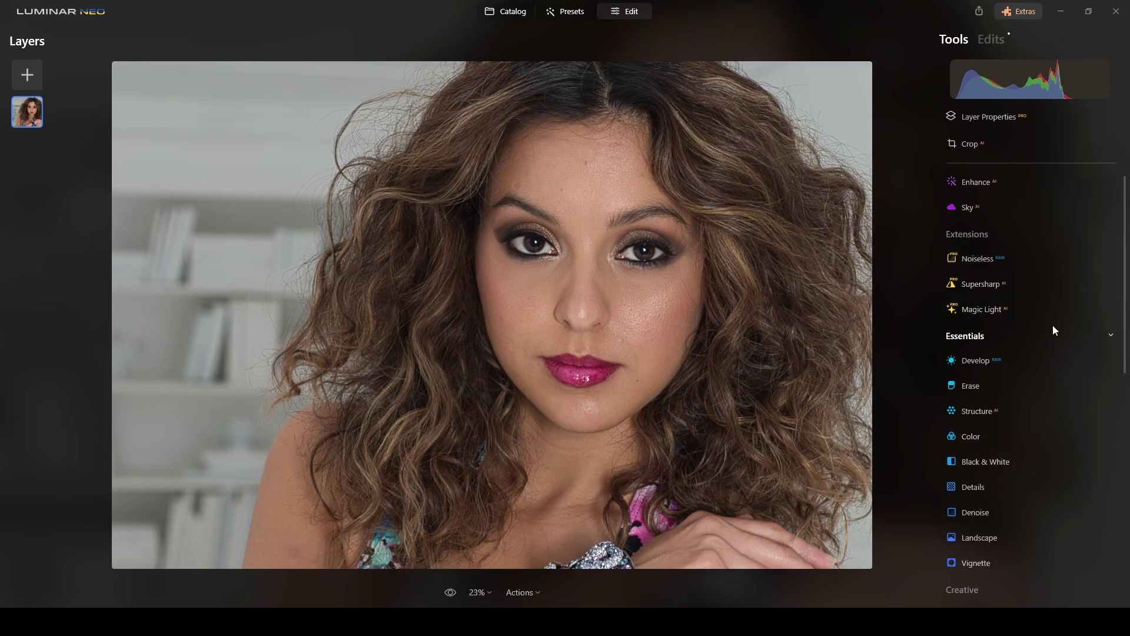
# - Fine-tune the crop so the woman sits slightly further right and lower with more room above her hair
pyautogui.click(969, 145)
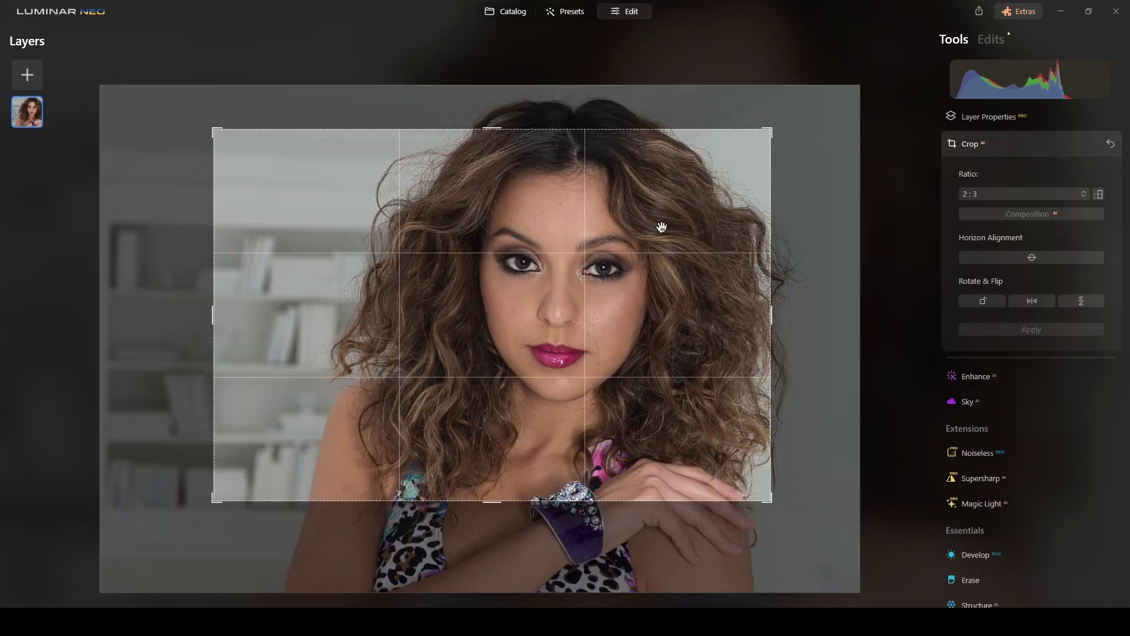
pyautogui.moveTo(664, 230); pyautogui.dragTo(674, 234)
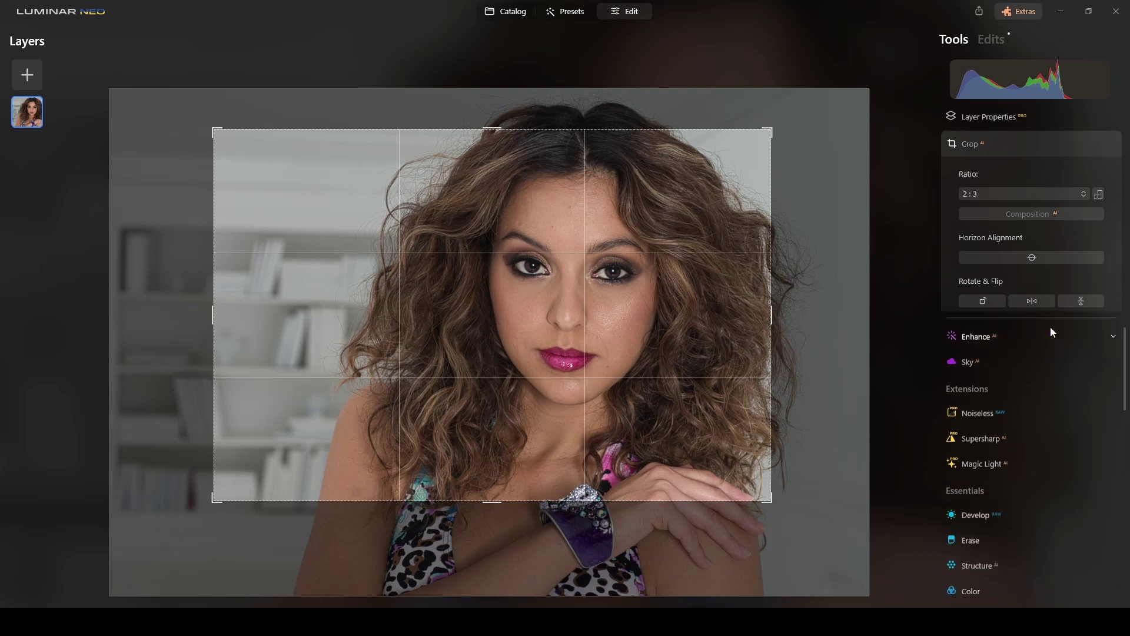
pyautogui.click(1050, 327)
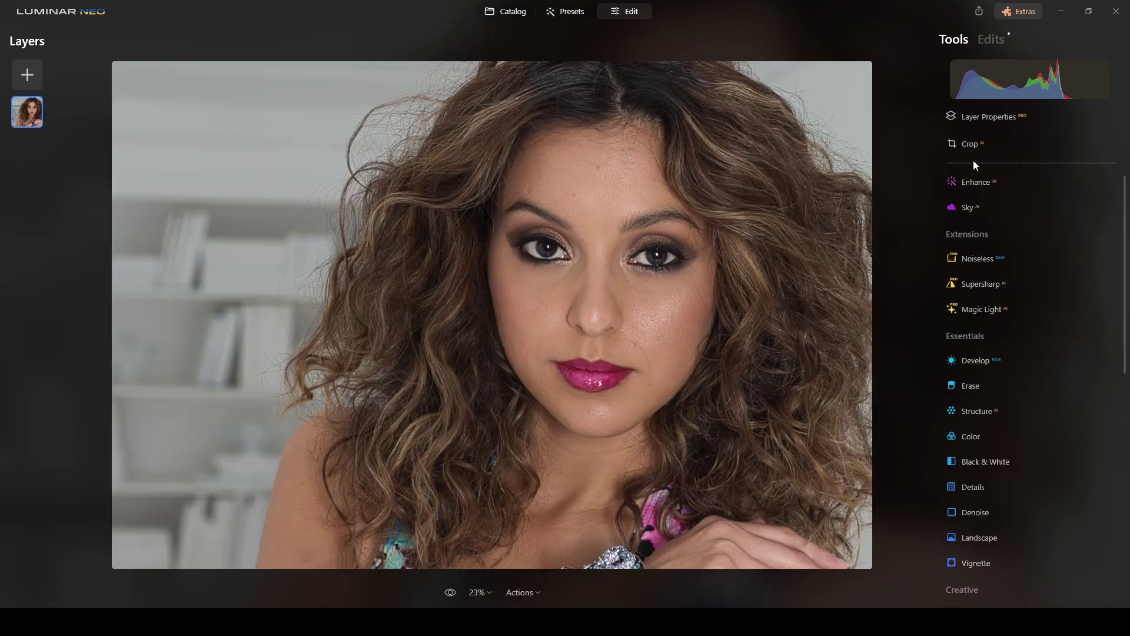
pyautogui.click(966, 145)
pyautogui.moveTo(623, 240); pyautogui.dragTo(624, 251)
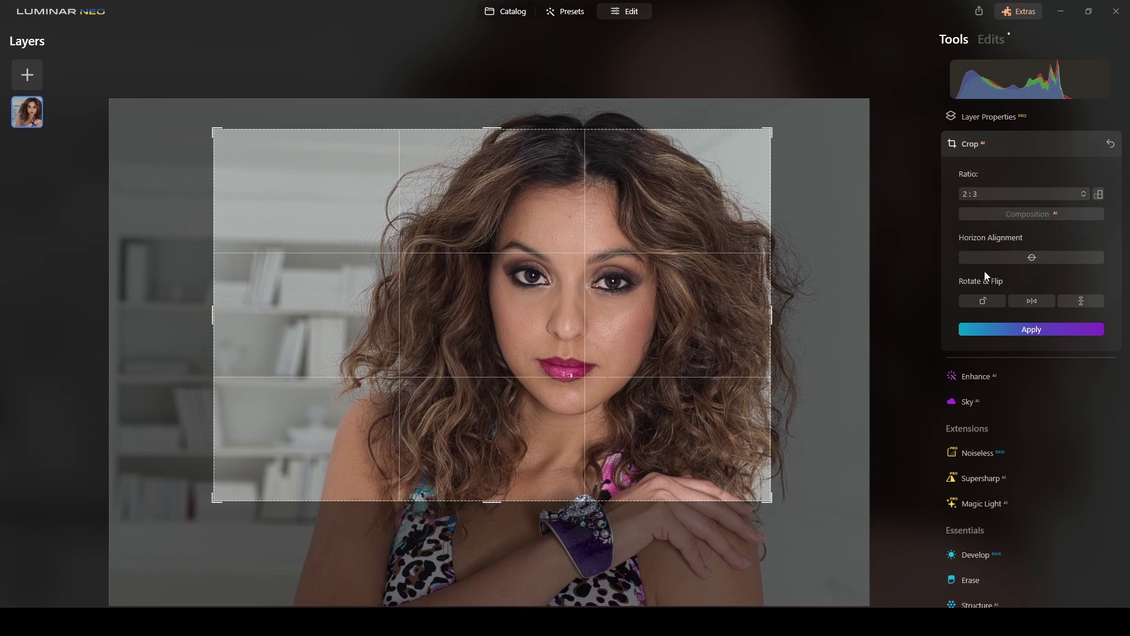
pyautogui.click(1022, 327)
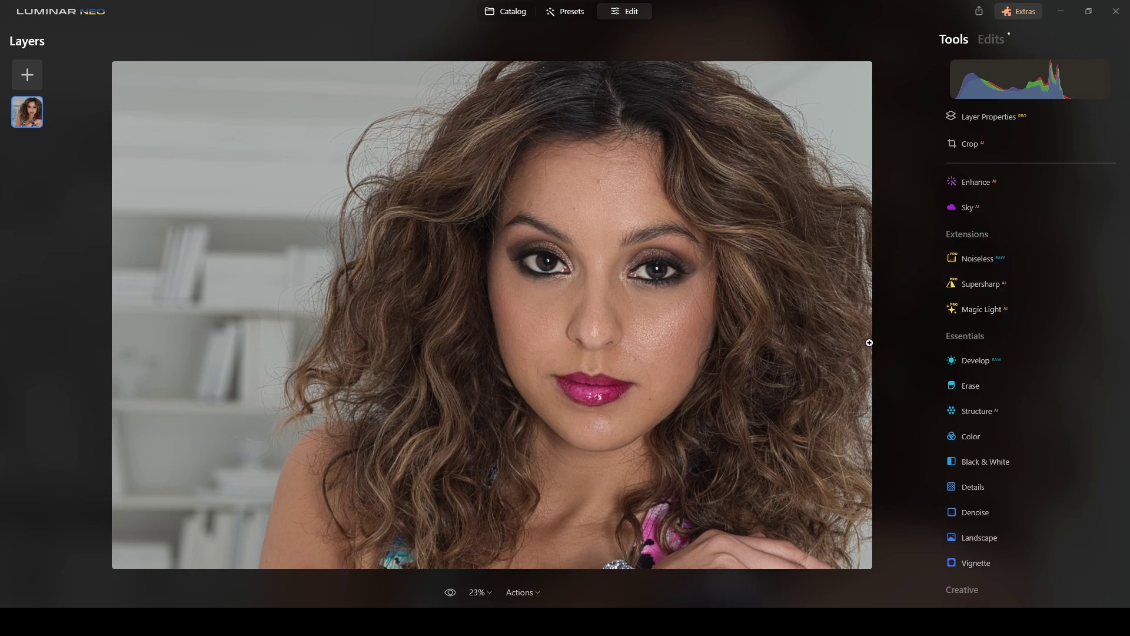
# - Erase the stray hair running down the cheek from the outer corner of the photo's right-hand eye, using an Erase brush size of 11
pyautogui.click(616, 310)
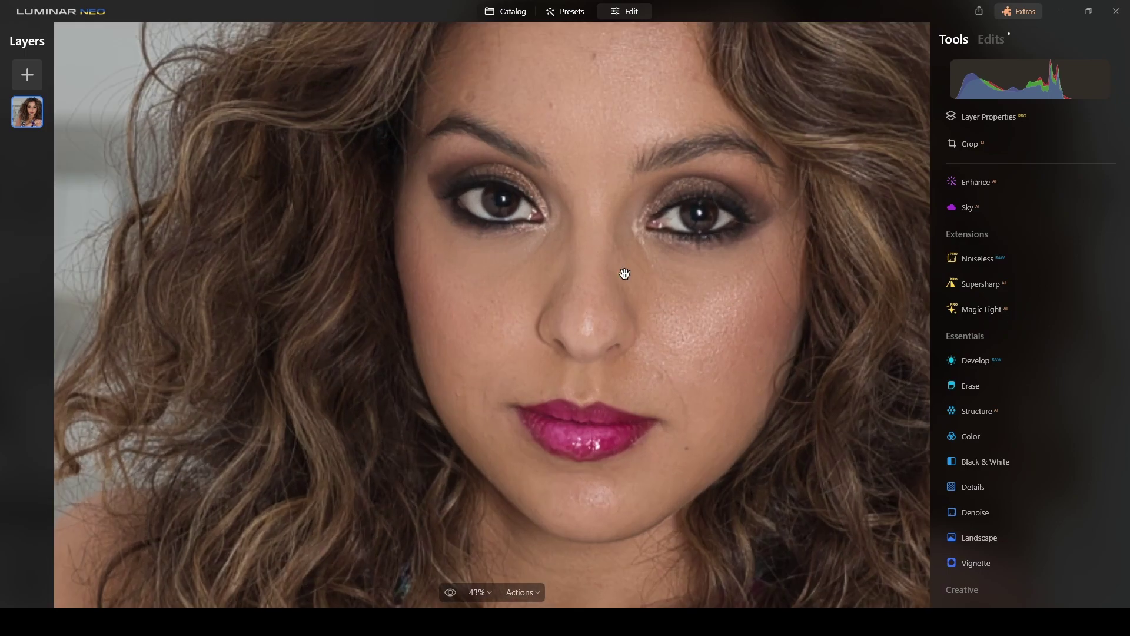
pyautogui.moveTo(620, 252); pyautogui.dragTo(608, 362)
pyautogui.moveTo(673, 345); pyautogui.dragTo(618, 276)
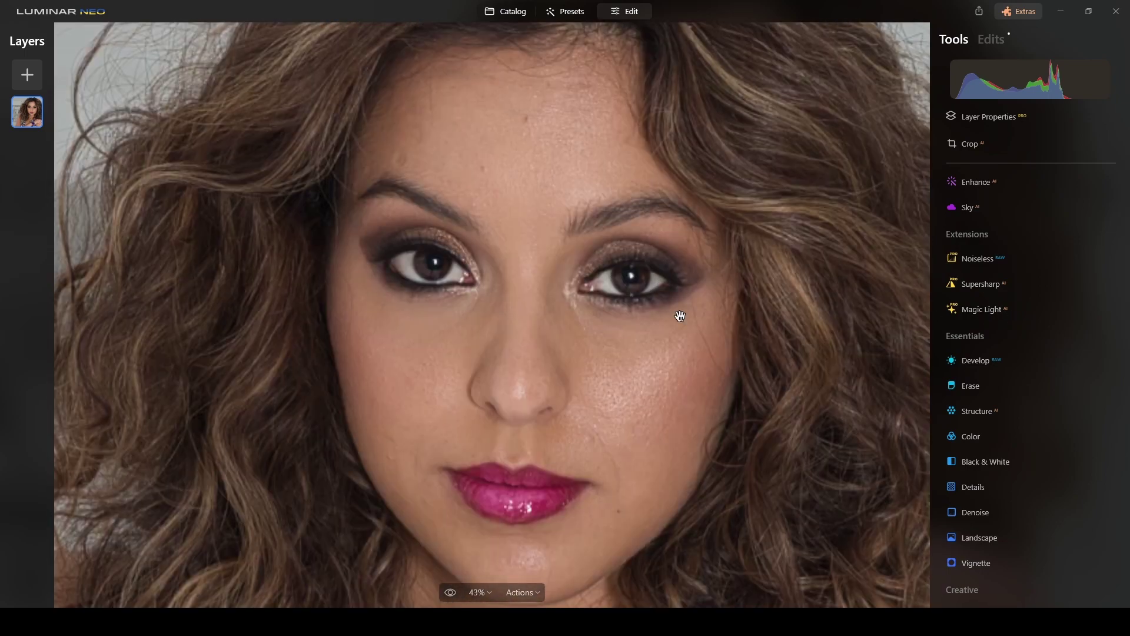
pyautogui.moveTo(449, 177)
pyautogui.mouseDown()
pyautogui.moveTo(500, 169)
pyautogui.moveTo(441, 194)
pyautogui.mouseUp()
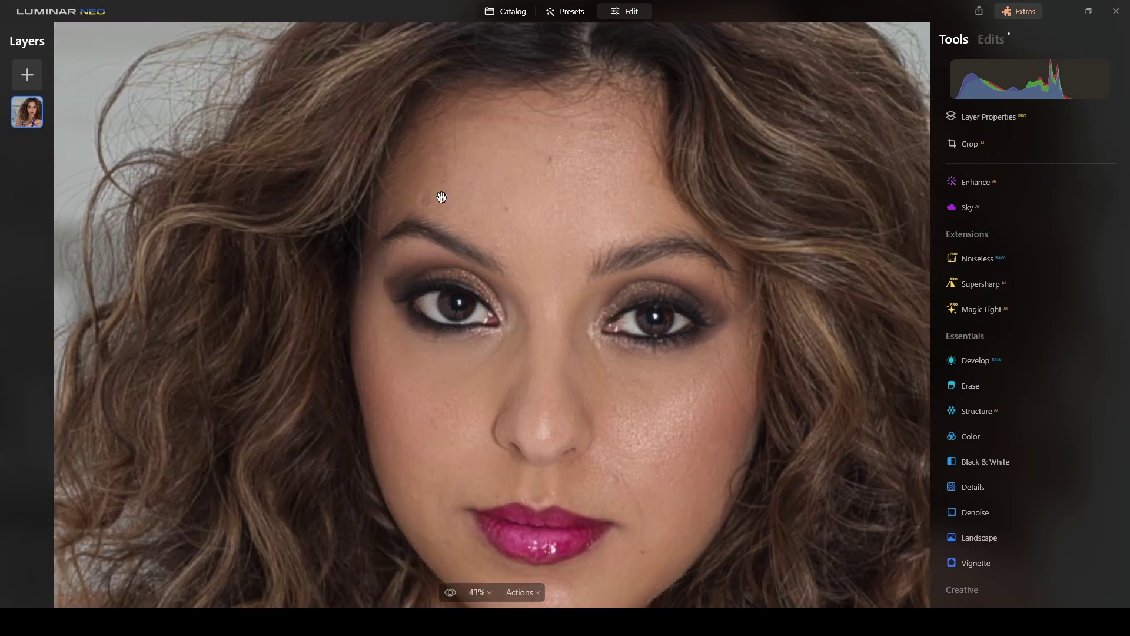
pyautogui.scroll(-10, 1034, 445)
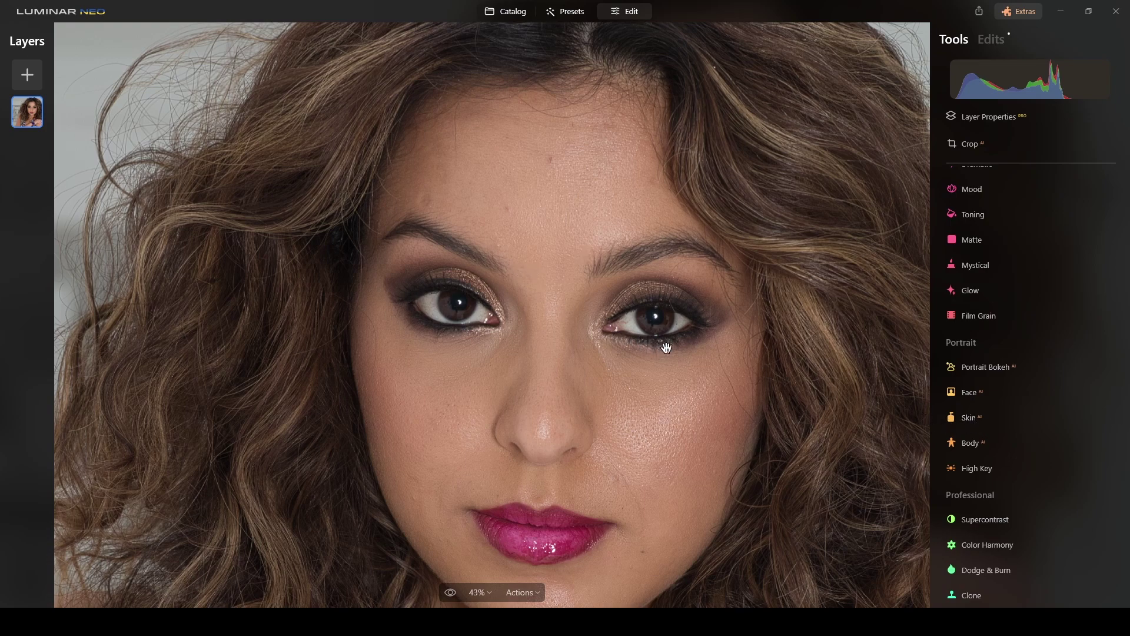
pyautogui.scroll(5, 989, 290)
pyautogui.scroll(5, 987, 286)
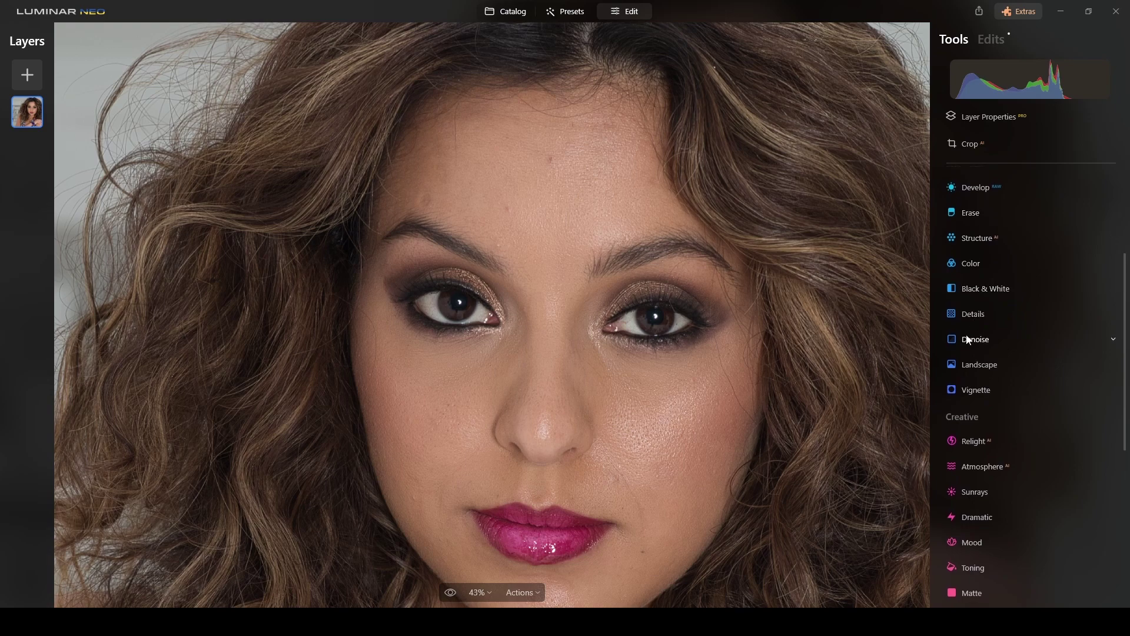
pyautogui.click(970, 404)
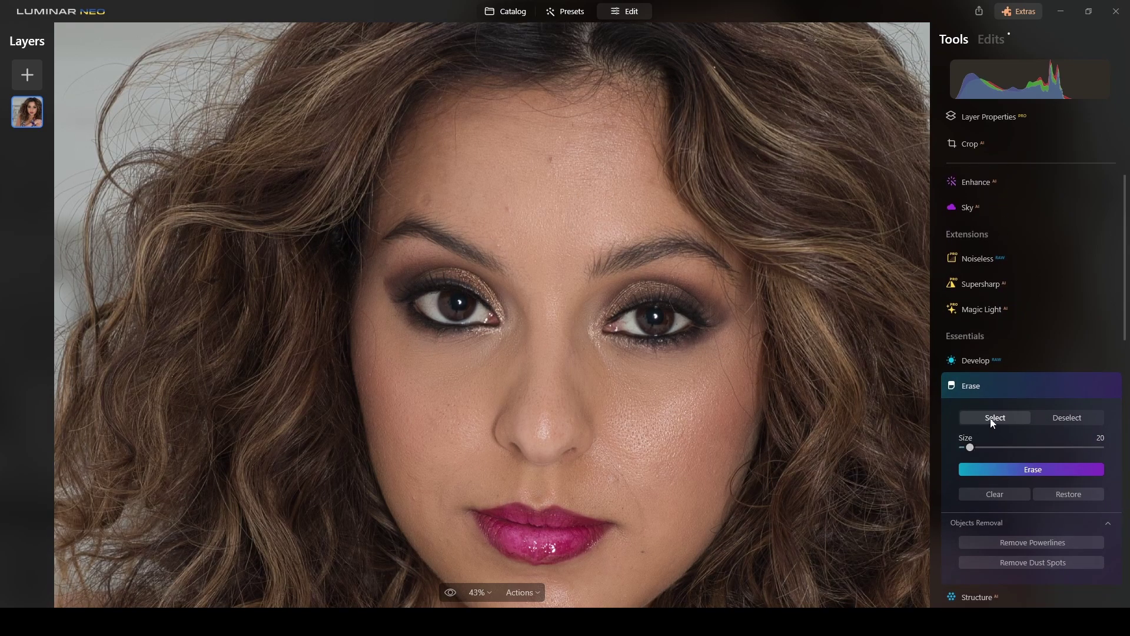
pyautogui.moveTo(970, 447); pyautogui.dragTo(963, 448)
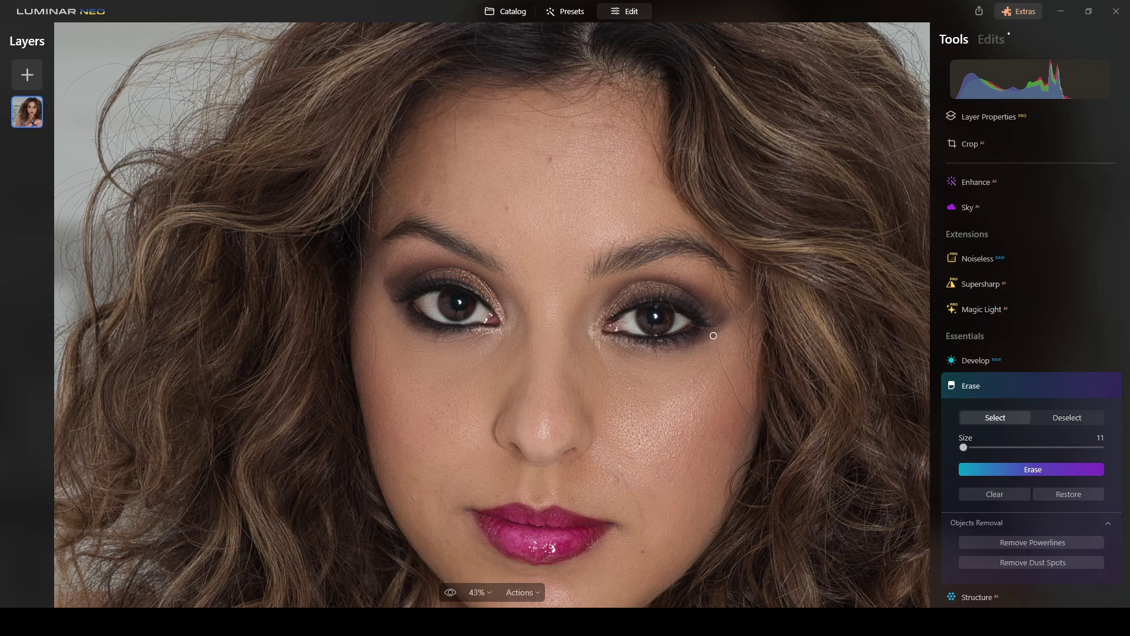
pyautogui.moveTo(713, 336); pyautogui.dragTo(757, 422)
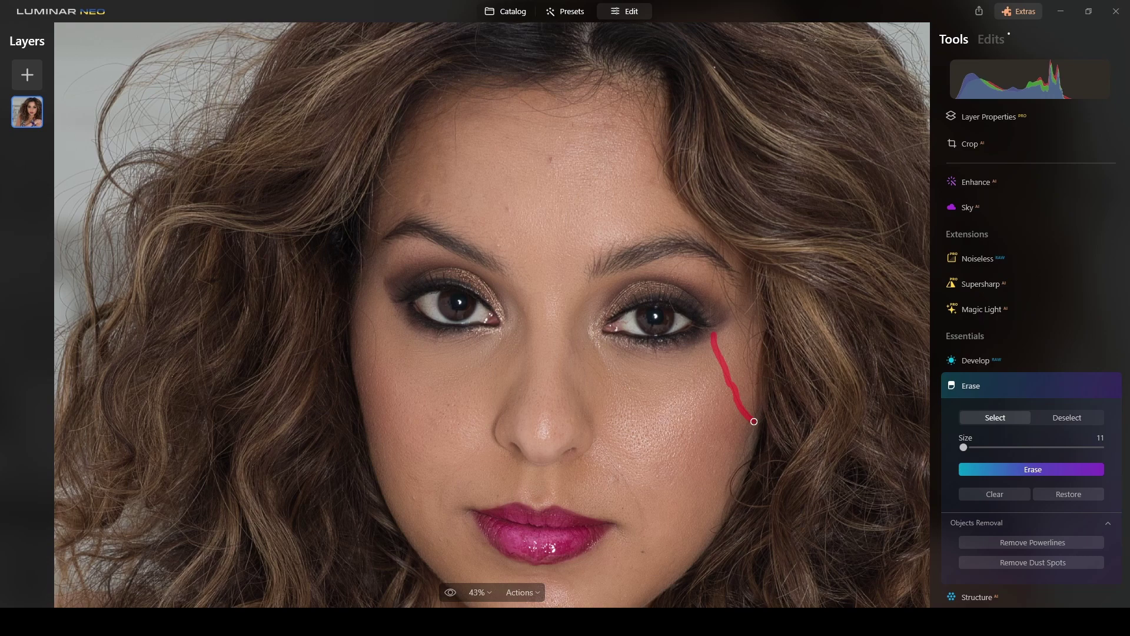
pyautogui.click(1039, 470)
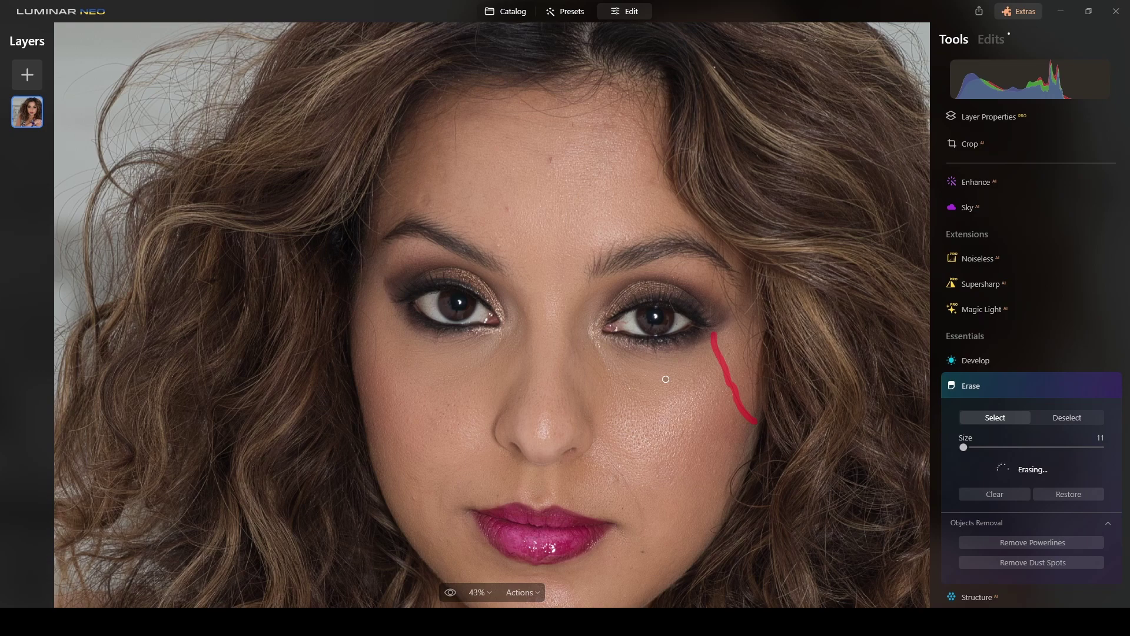
# - Erase the stray hair curving over the photo's right-hand eyelid and the short strand beneath the outer end of that eyebrow
pyautogui.scroll(1, 704, 320)
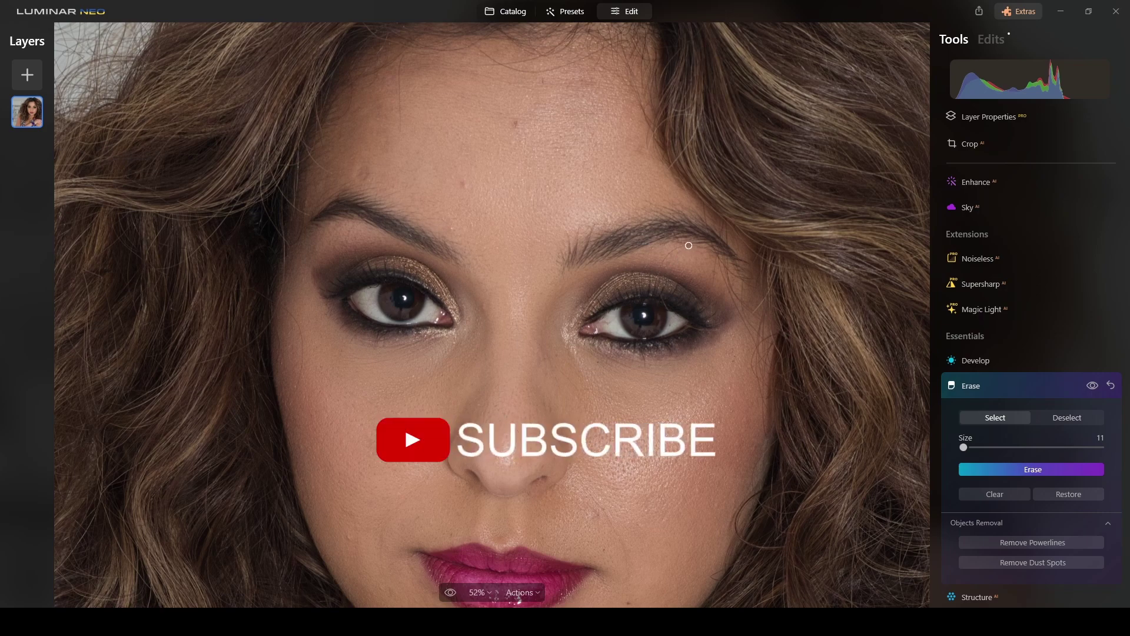
pyautogui.moveTo(689, 245)
pyautogui.mouseDown()
pyautogui.moveTo(661, 266)
pyautogui.moveTo(669, 312)
pyautogui.moveTo(704, 330)
pyautogui.mouseUp()
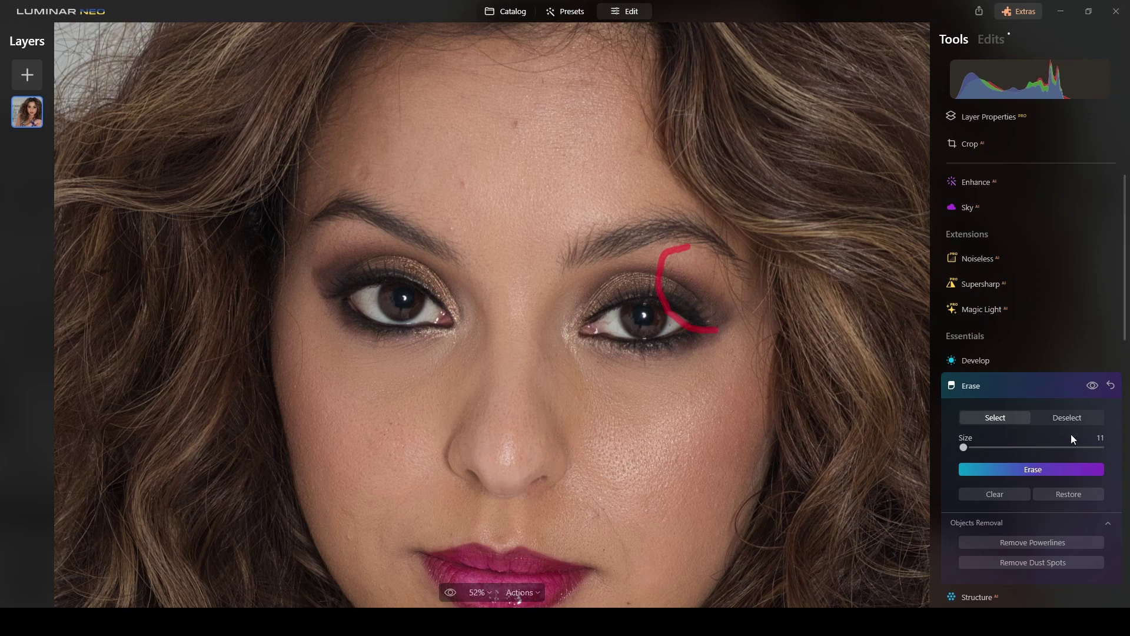
pyautogui.click(1046, 467)
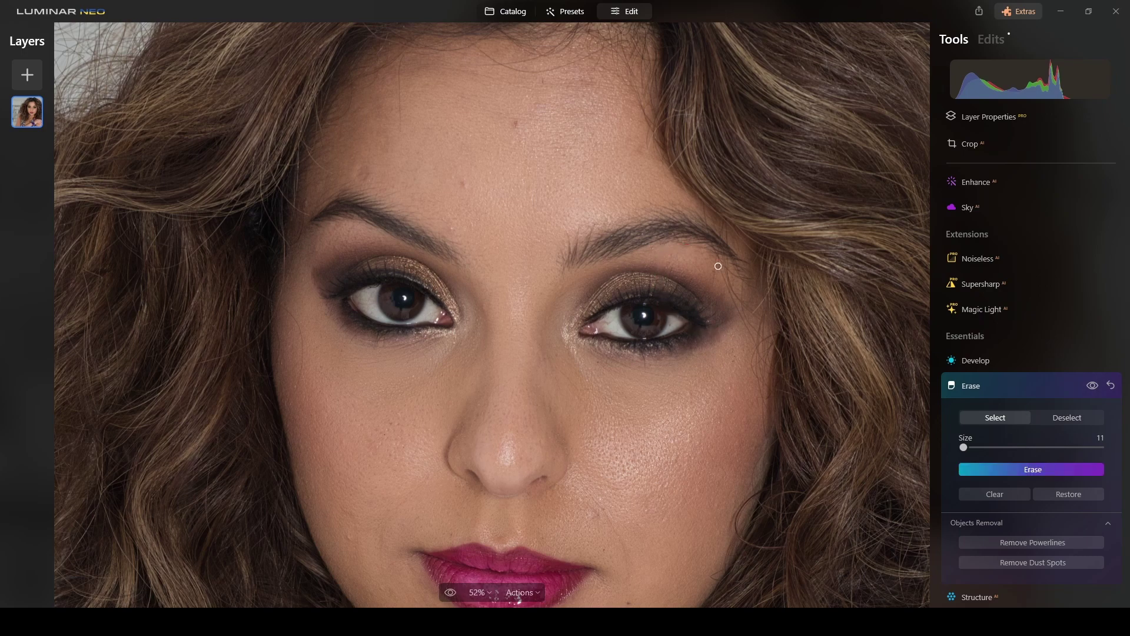
pyautogui.moveTo(715, 270); pyautogui.dragTo(713, 285)
pyautogui.click(1025, 467)
# - Erase the stray hair along the outer edge of the photo's left-hand cheek and close the Erase tool
pyautogui.moveTo(294, 319); pyautogui.dragTo(299, 387)
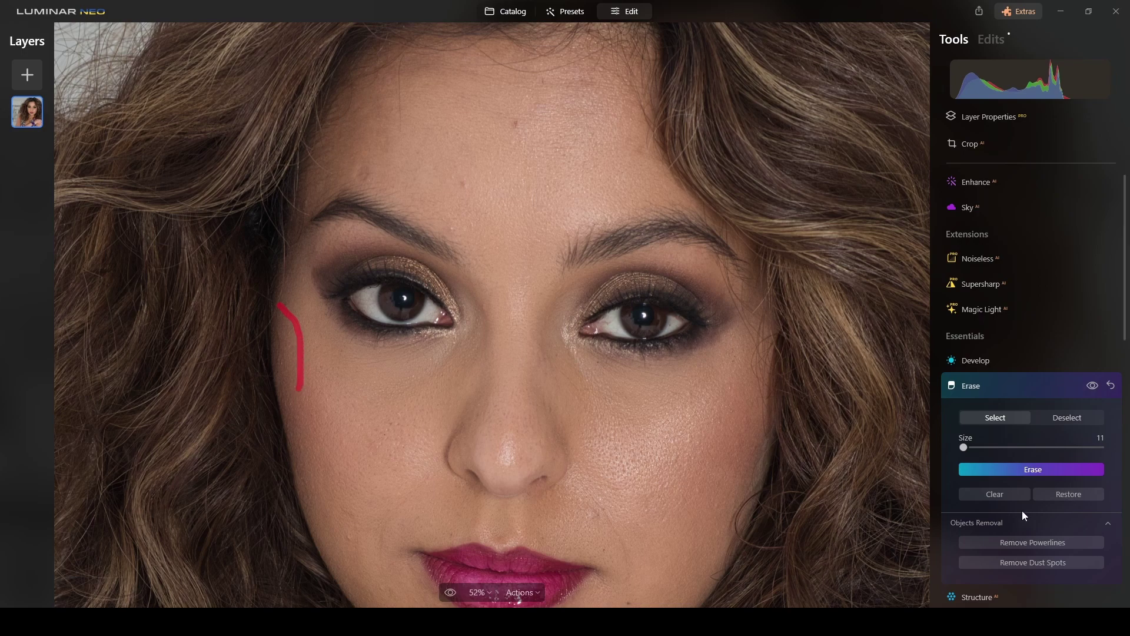
pyautogui.click(1027, 469)
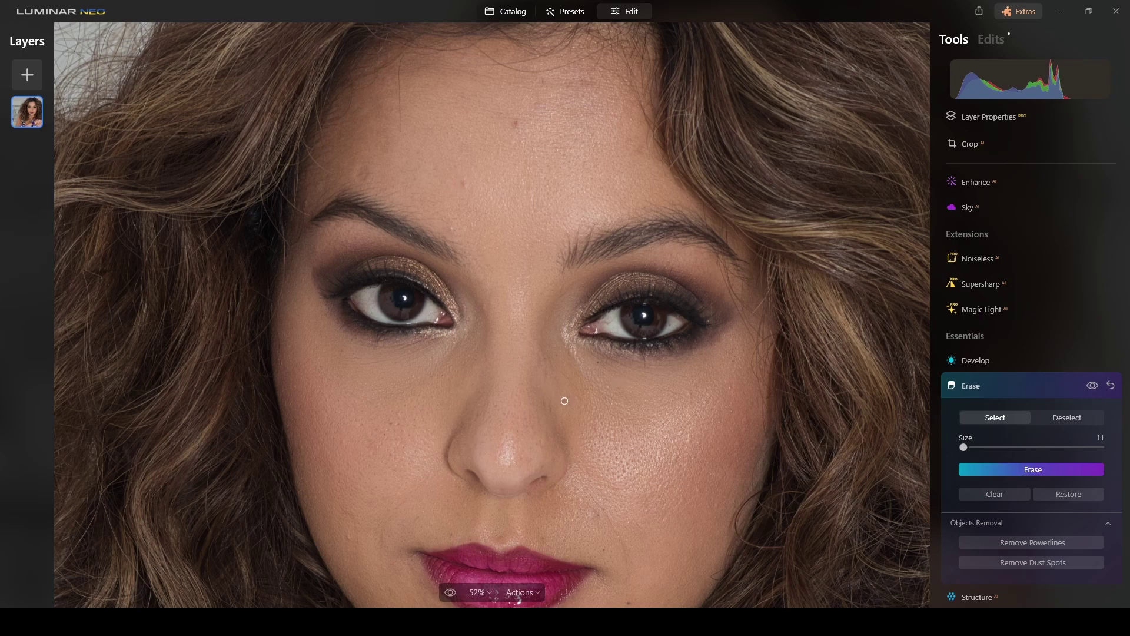
pyautogui.click(1019, 386)
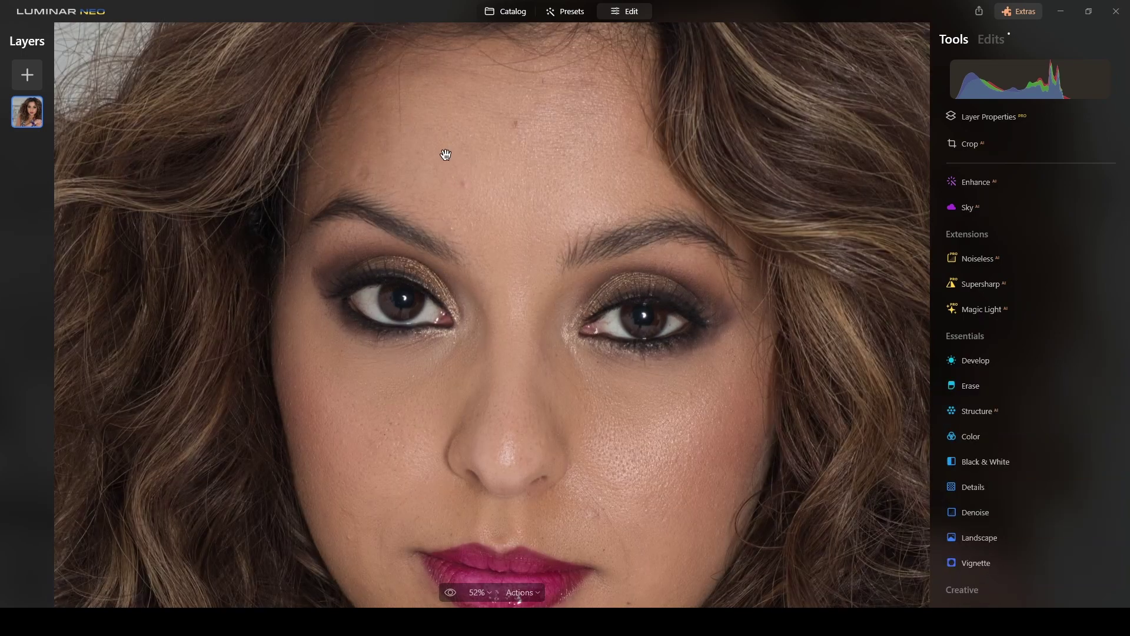
# - Erase the four small blemishes on the forehead with an Erase brush size of 20, and close the Erase tool
pyautogui.hotkey('ctrl', '0')
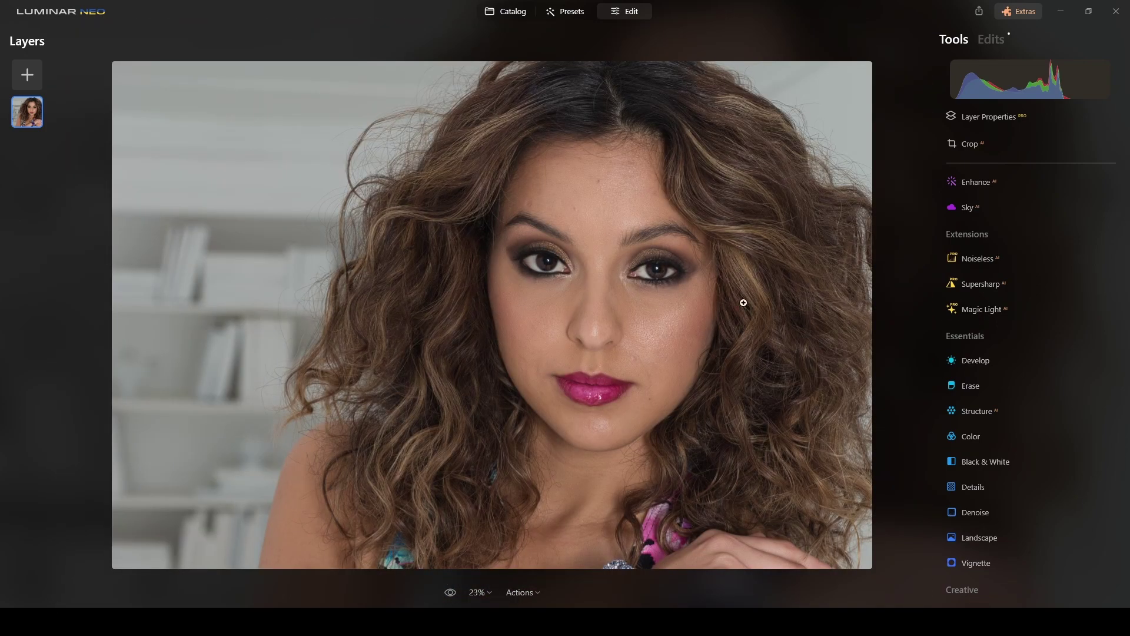
pyautogui.scroll(2, 616, 248)
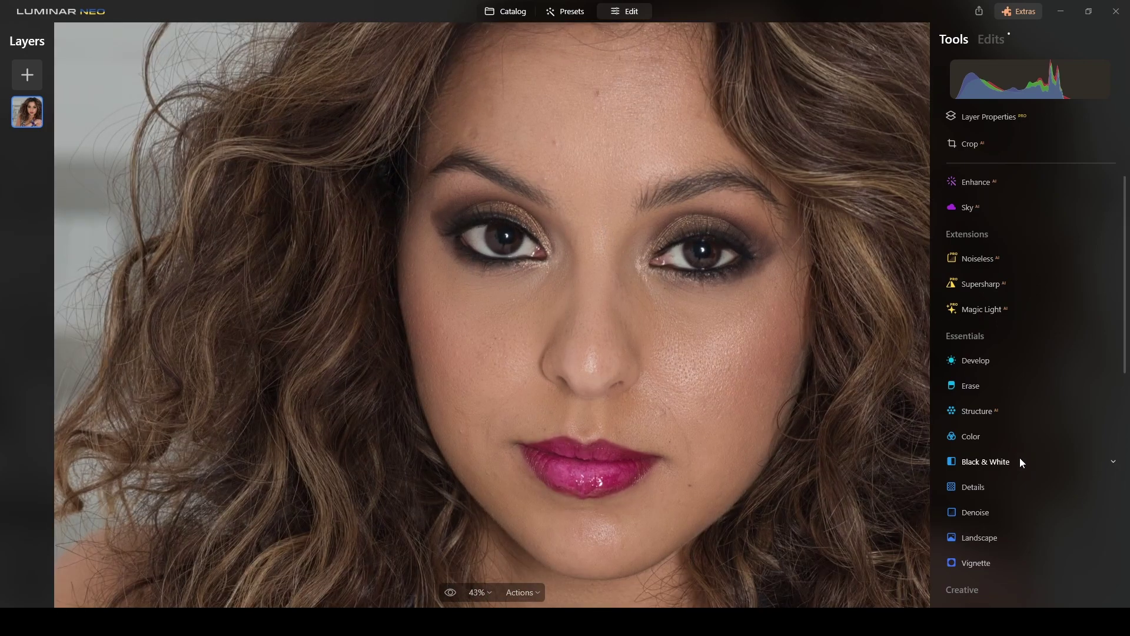
pyautogui.click(968, 388)
pyautogui.moveTo(575, 195); pyautogui.dragTo(547, 315)
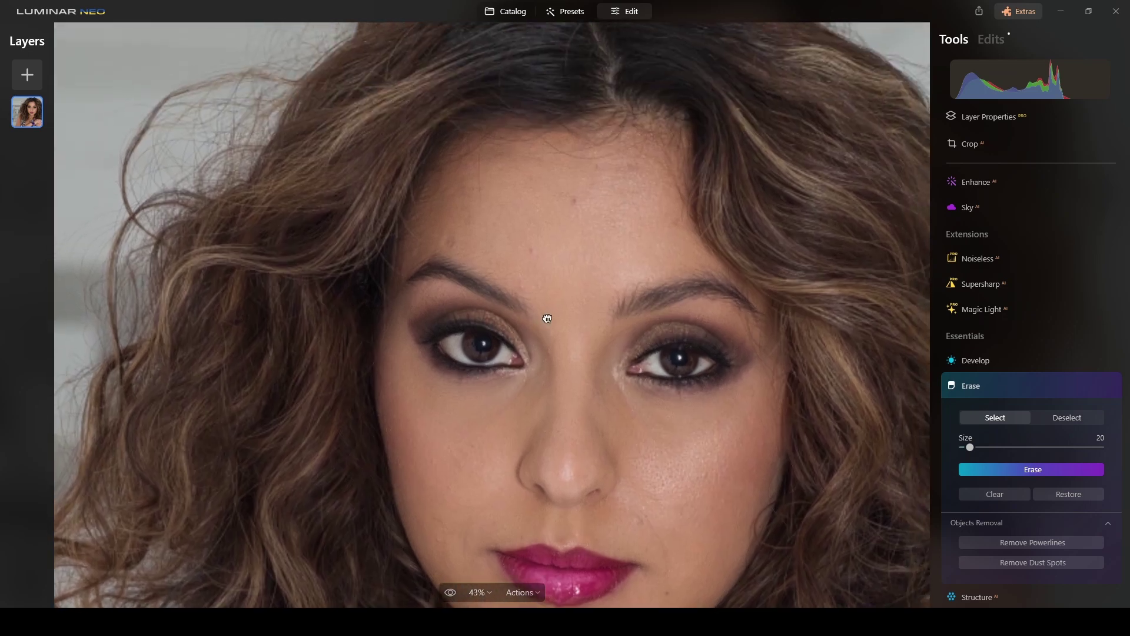
pyautogui.scroll(1, 540, 282)
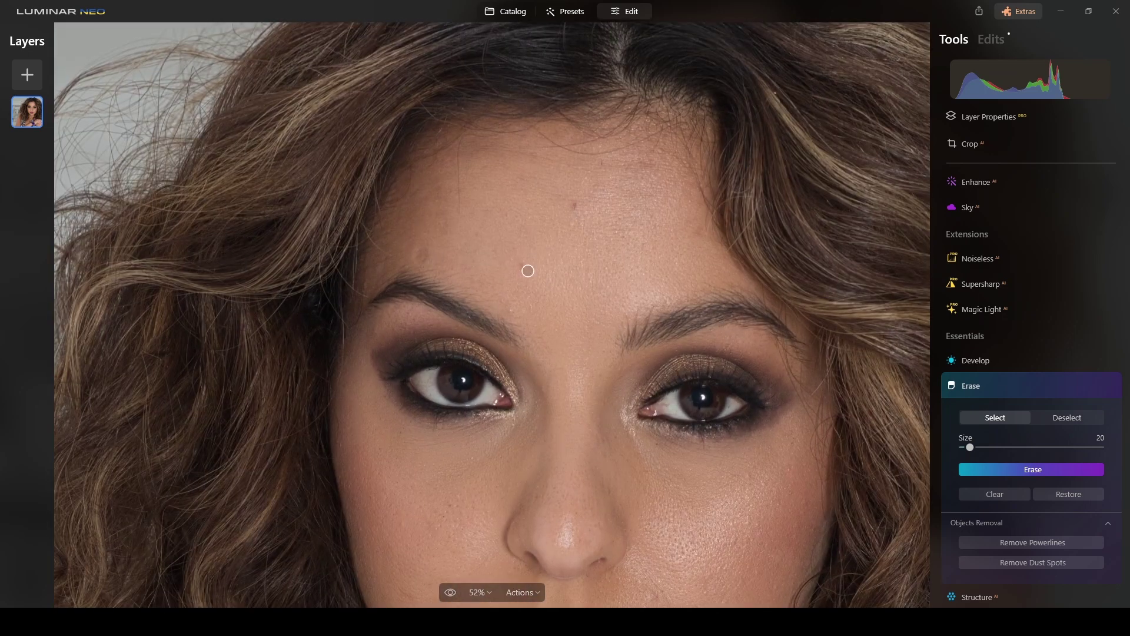
pyautogui.click(521, 267)
pyautogui.click(575, 206)
pyautogui.click(603, 163)
pyautogui.click(421, 257)
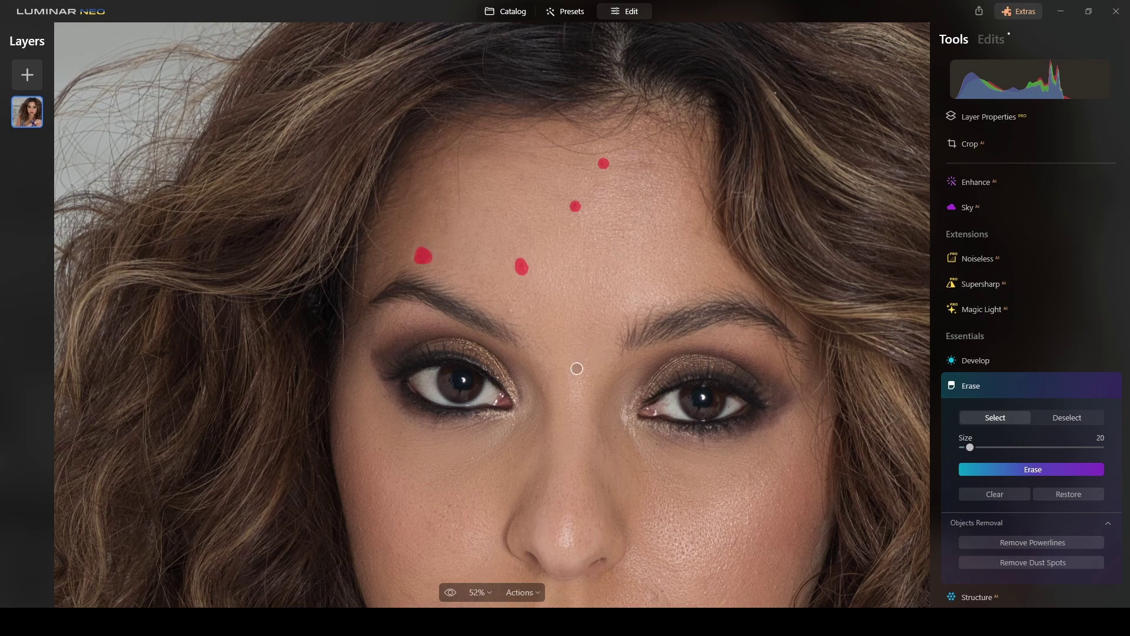
pyautogui.moveTo(585, 326); pyautogui.dragTo(610, 222)
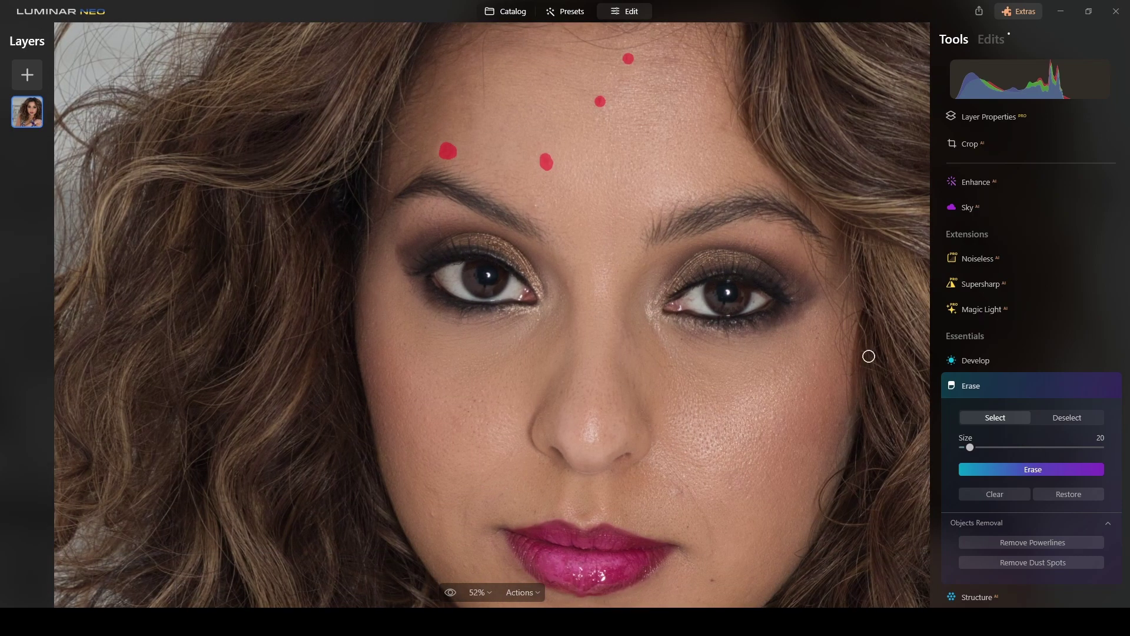
pyautogui.click(1040, 472)
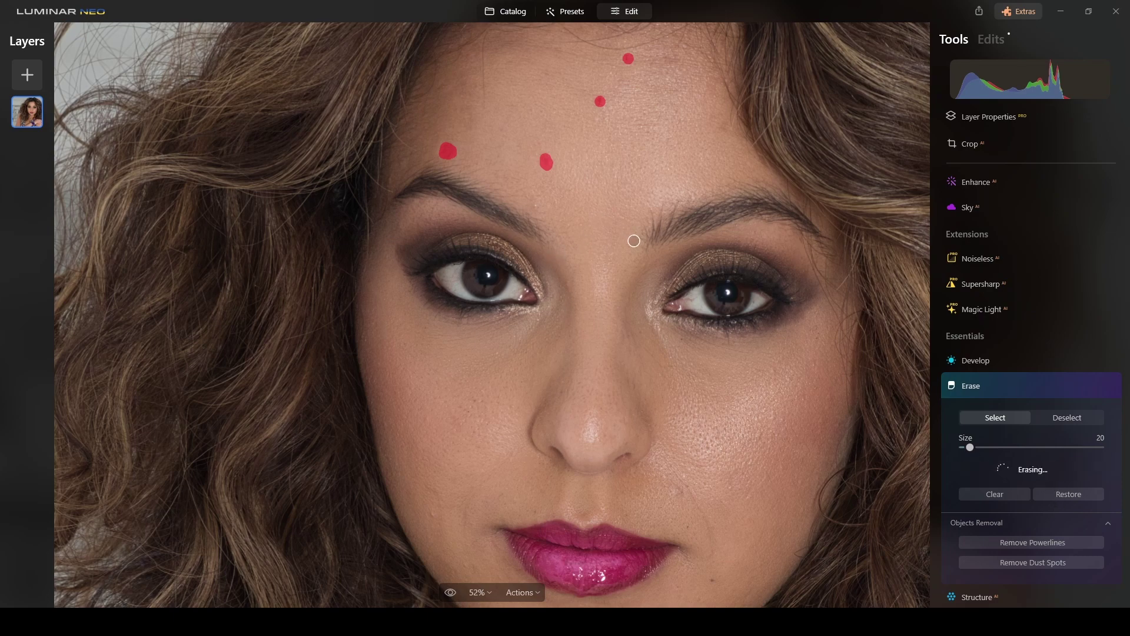
pyautogui.moveTo(595, 179); pyautogui.dragTo(608, 305)
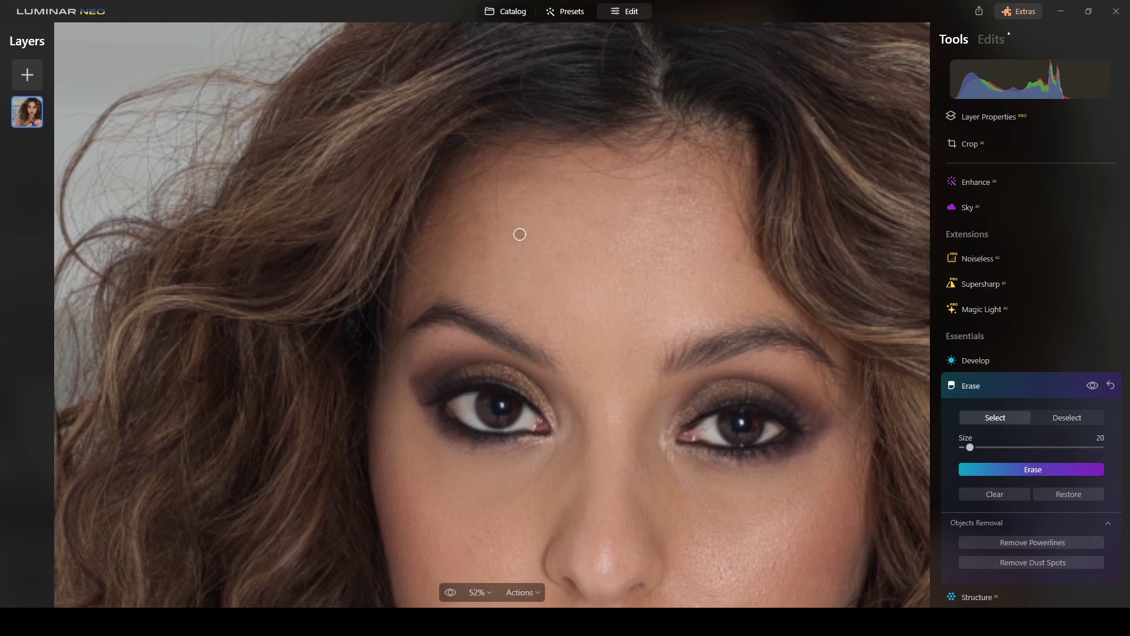
pyautogui.click(1048, 384)
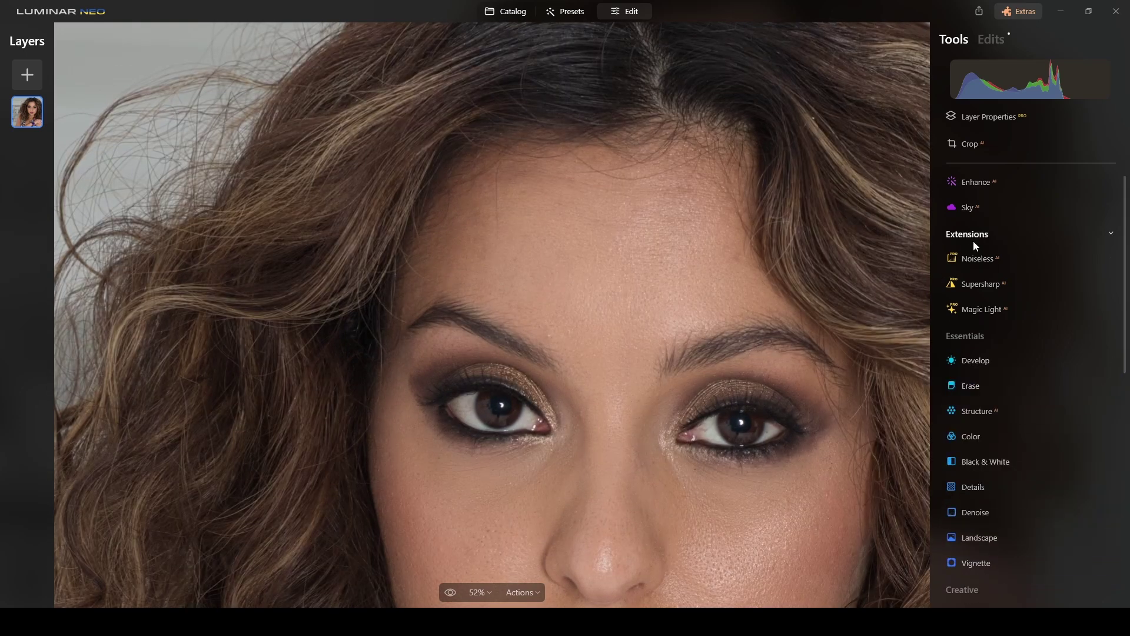
# - Erase the fine vertical hair on the photo's left-hand side of the forehead with brush size 10, and close the Erase tool
pyautogui.click(968, 387)
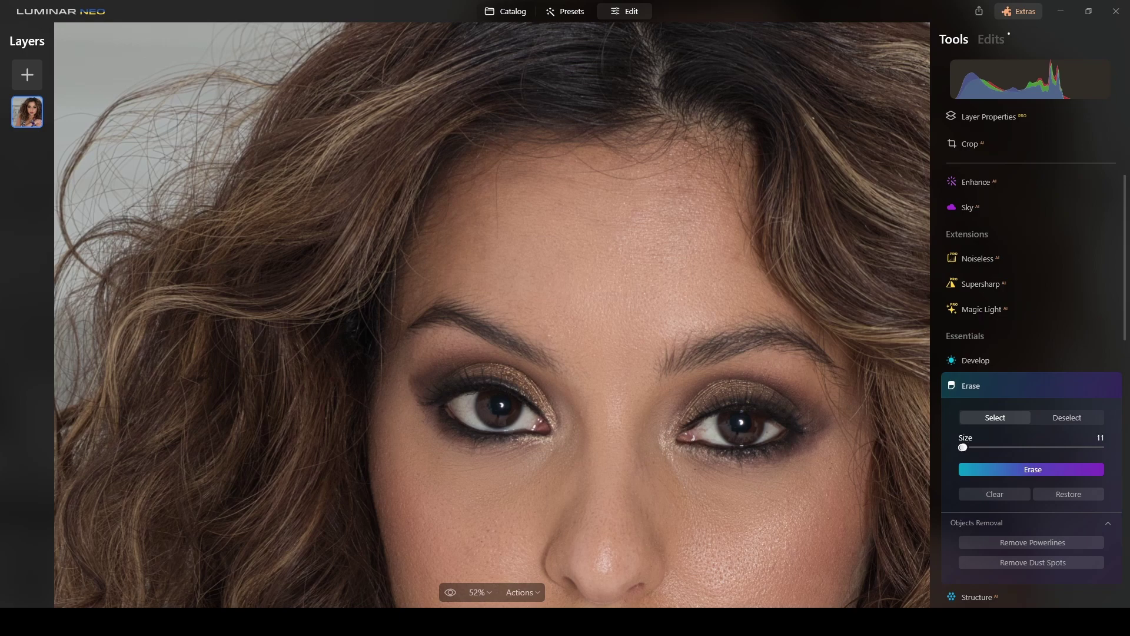
pyautogui.moveTo(964, 447); pyautogui.dragTo(962, 447)
pyautogui.moveTo(497, 170); pyautogui.dragTo(496, 241)
pyautogui.click(1037, 470)
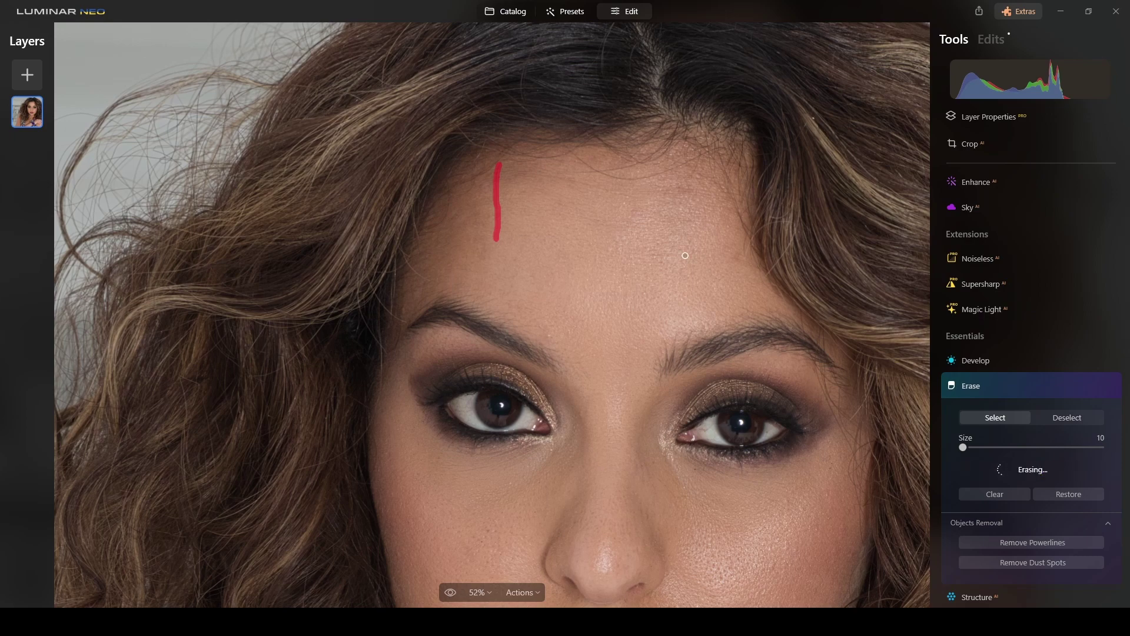
pyautogui.hotkey('ctrl', '0')
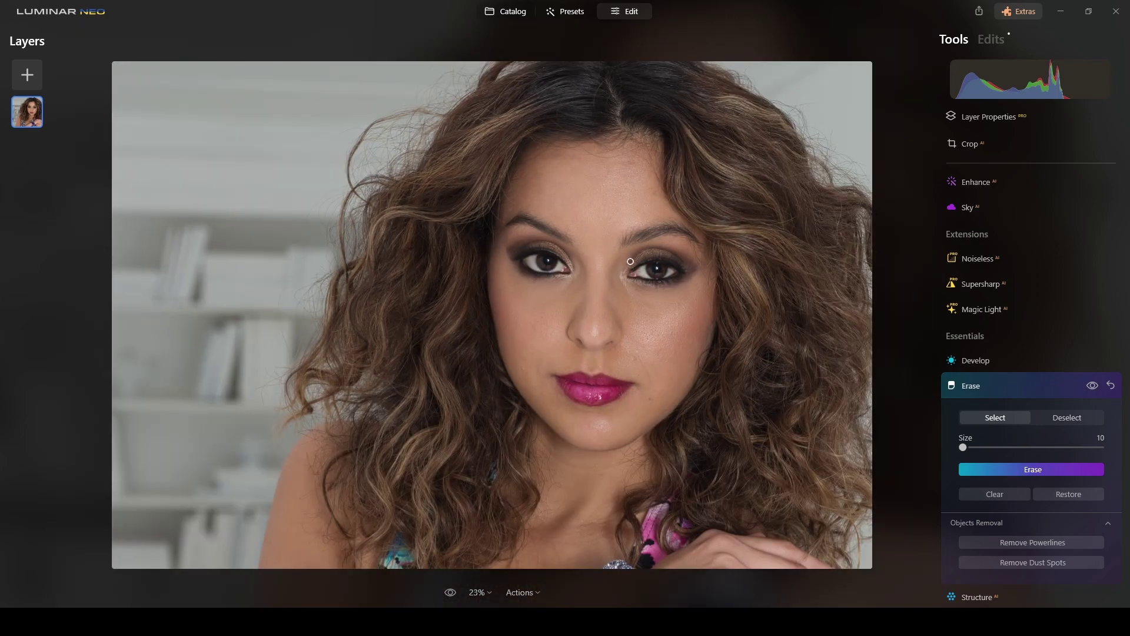
pyautogui.click(1040, 387)
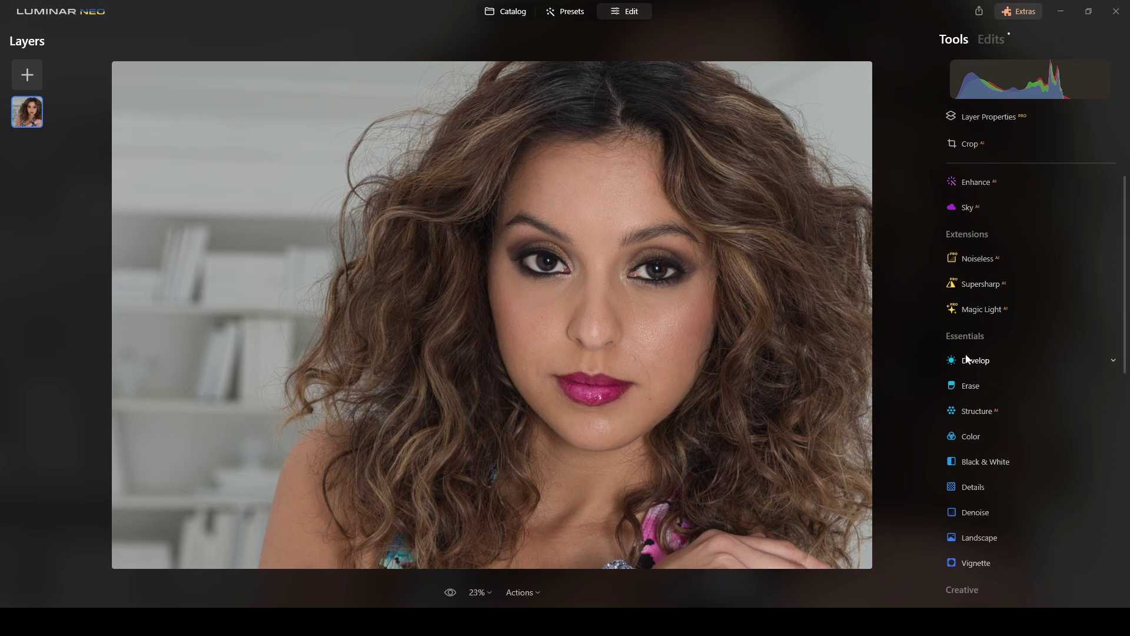
# - Set the camera profile to Camera Portrait in the photo's existing RAW Develop edit
pyautogui.click(995, 360)
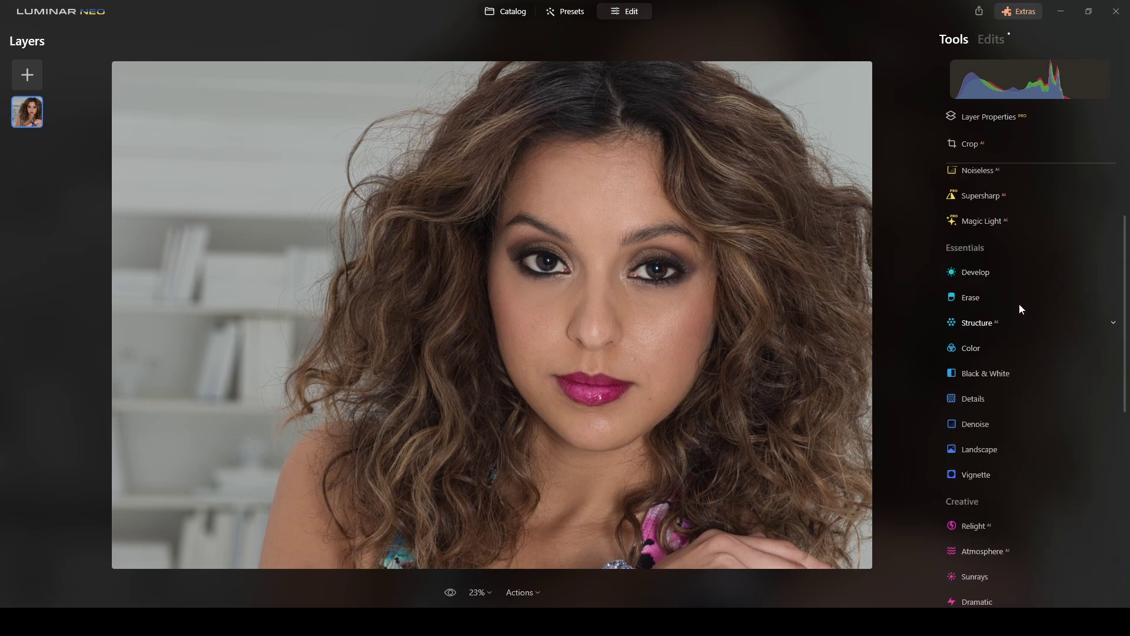
pyautogui.click(991, 38)
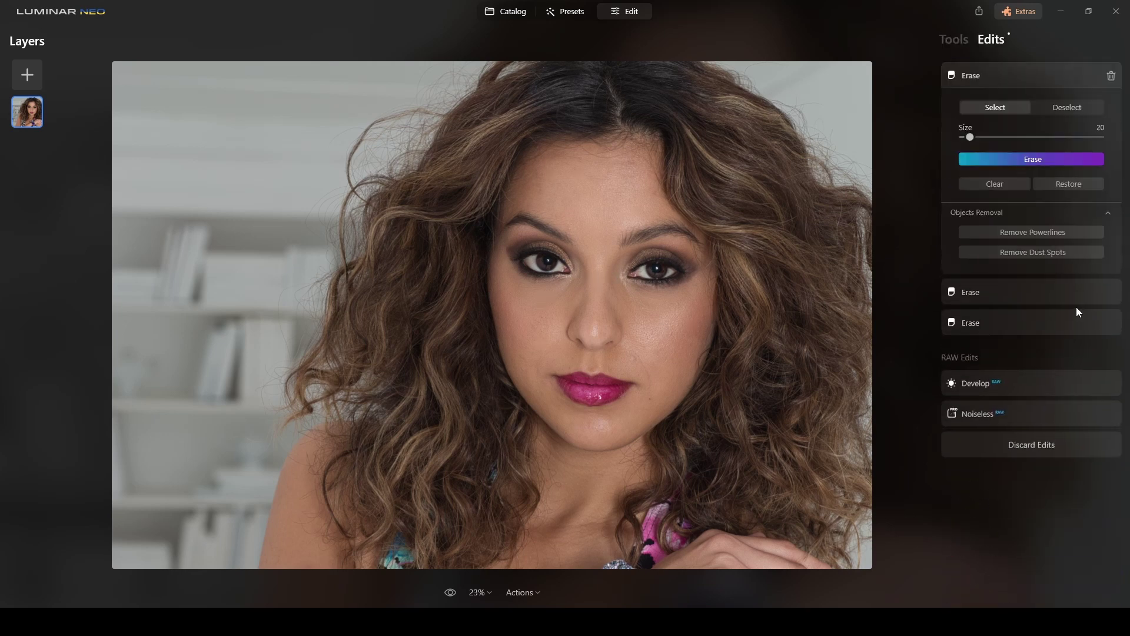
pyautogui.click(1044, 389)
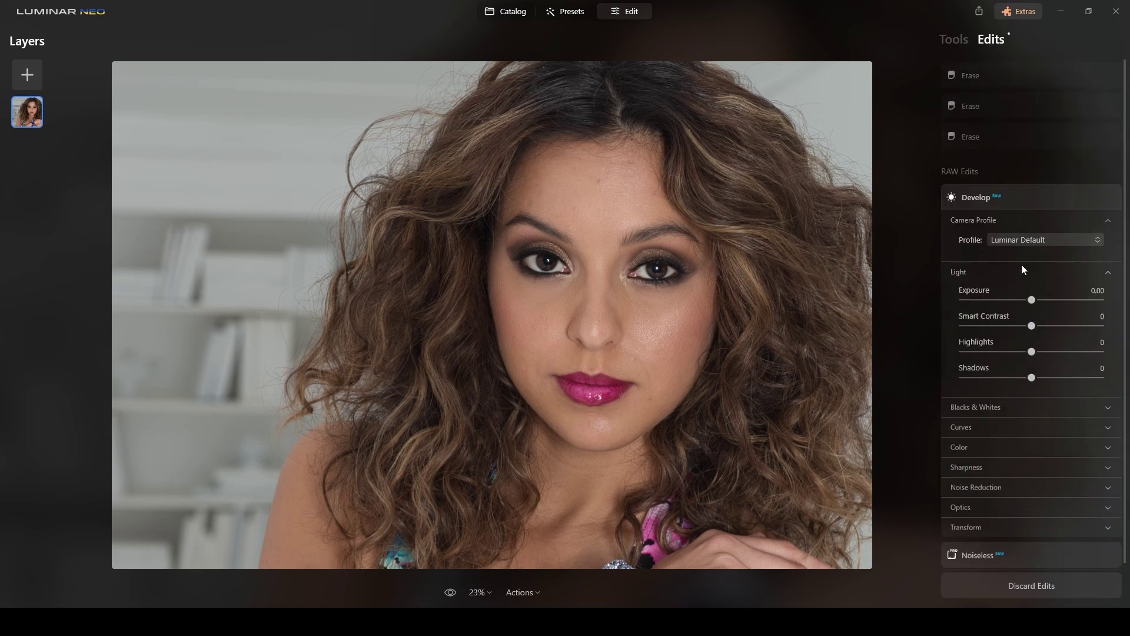
pyautogui.click(1041, 239)
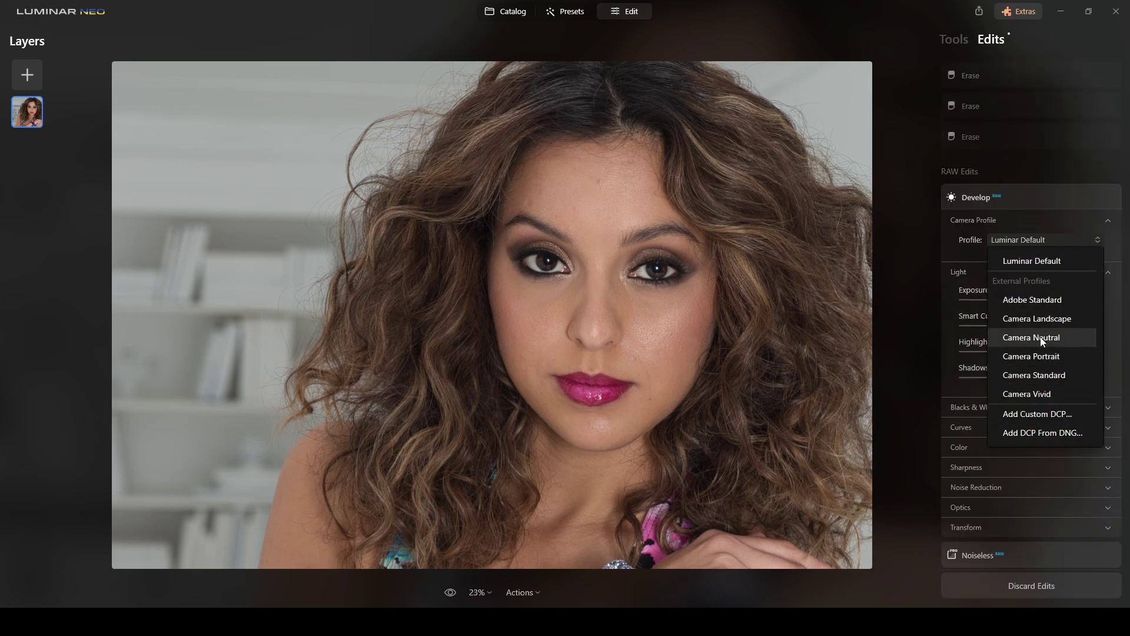
pyautogui.click(1042, 357)
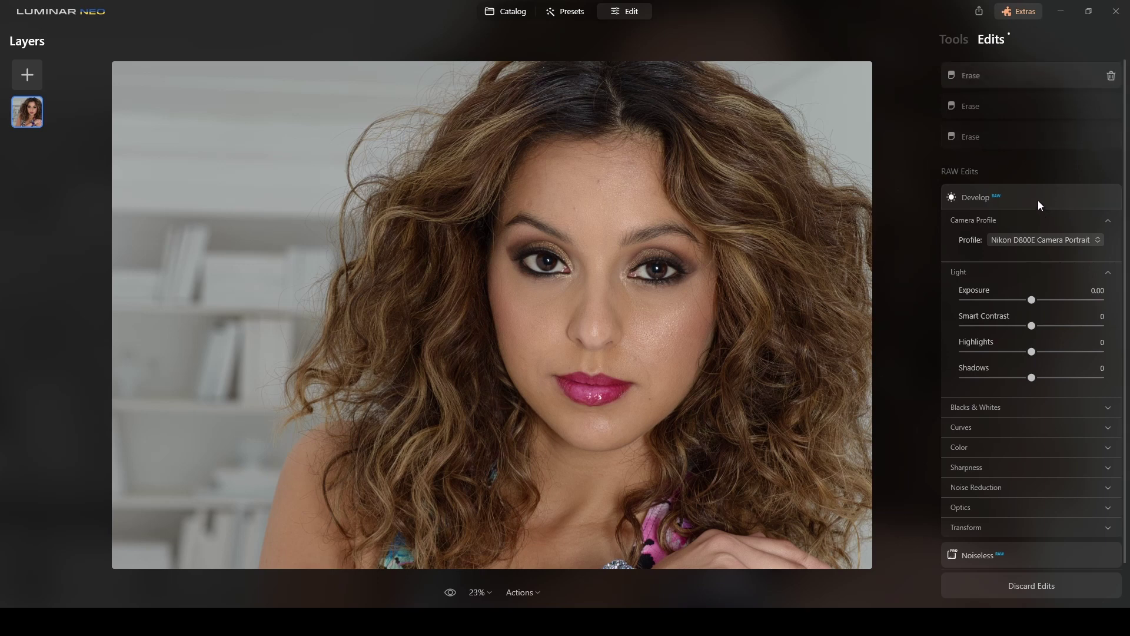
pyautogui.click(1000, 75)
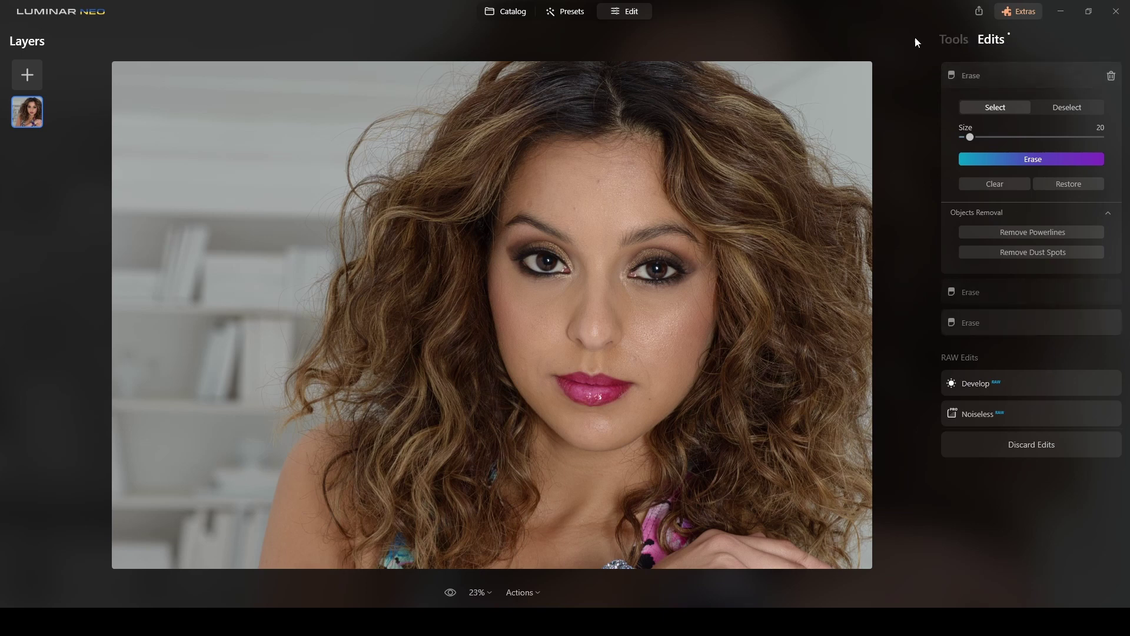
pyautogui.click(1062, 384)
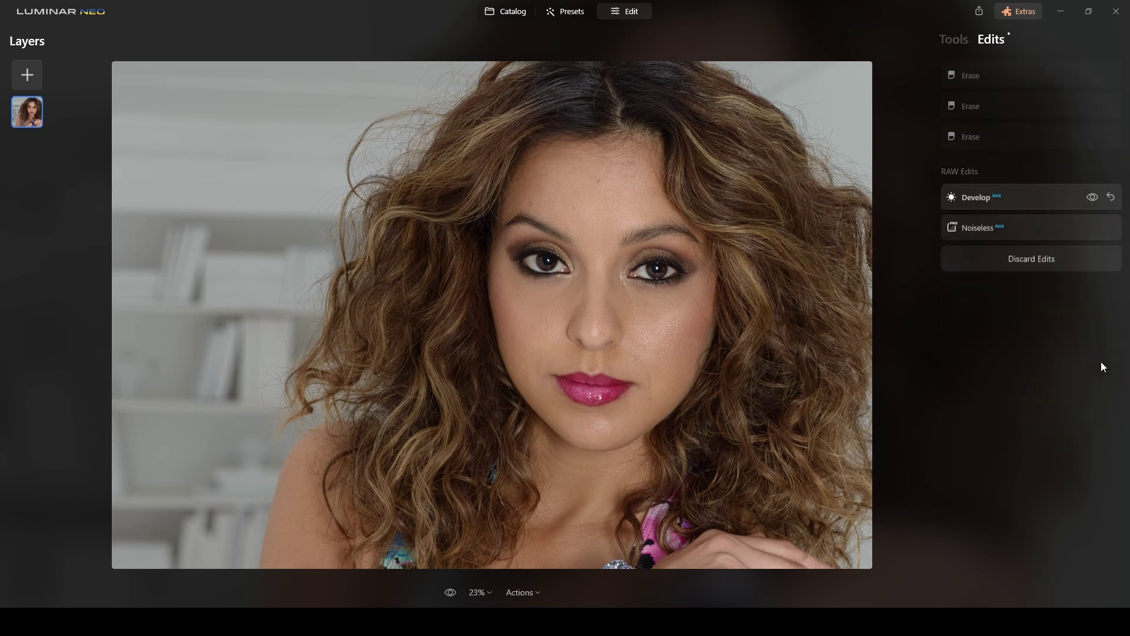
pyautogui.click(1029, 199)
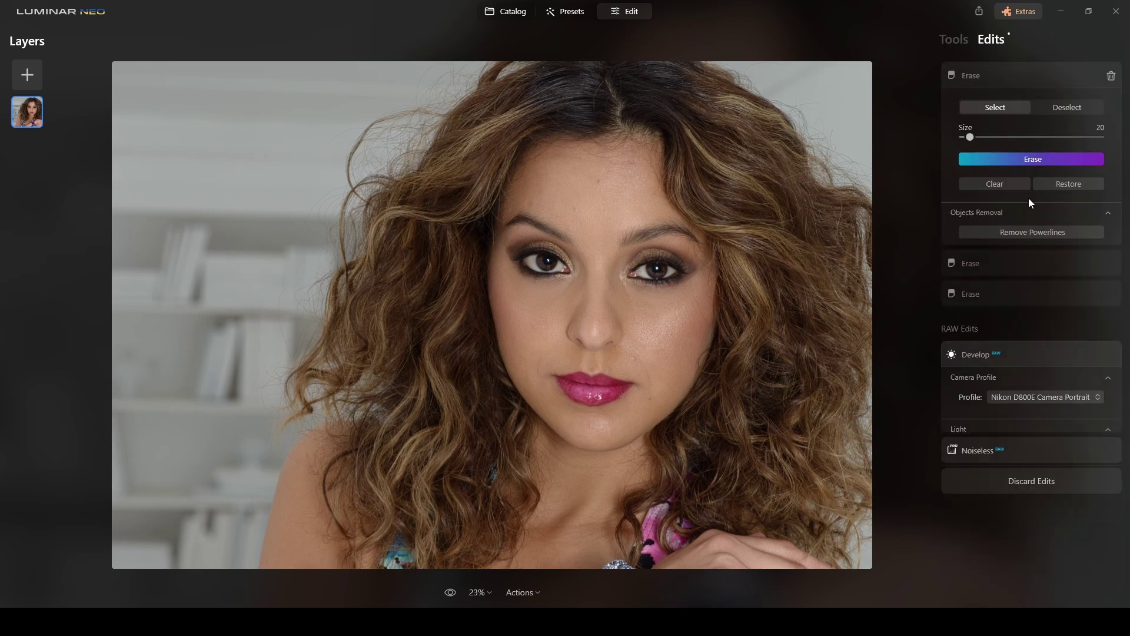
# - Smooth the woman's skin with Skin AI at an Amount of 91
pyautogui.click(952, 39)
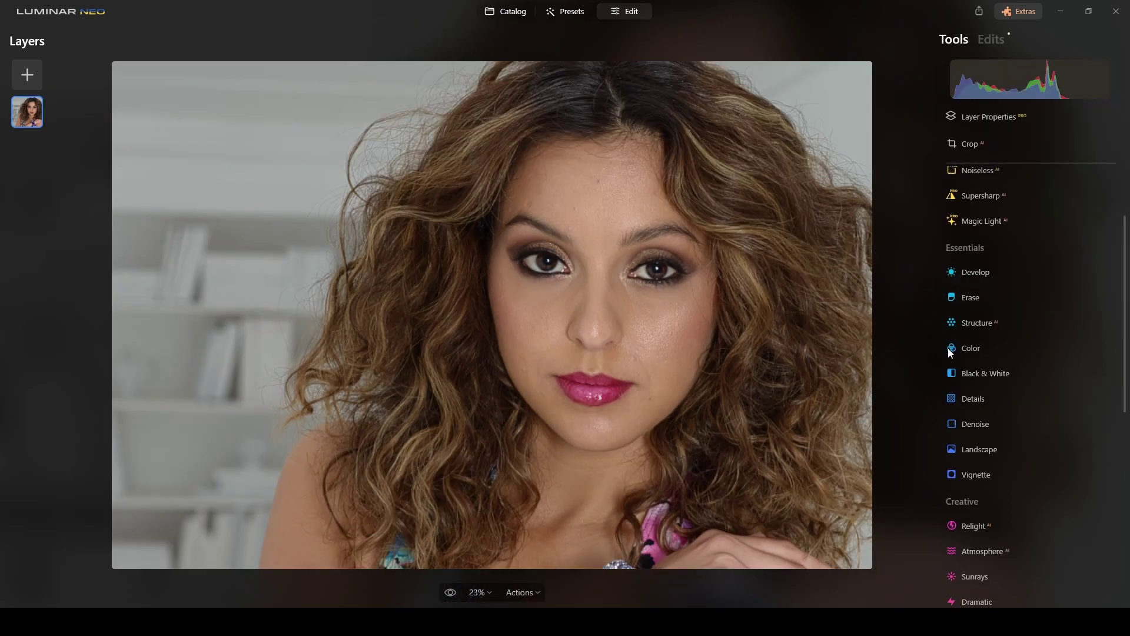
pyautogui.scroll(-5, 1000, 353)
pyautogui.scroll(3, 580, 278)
pyautogui.moveTo(588, 267); pyautogui.dragTo(550, 316)
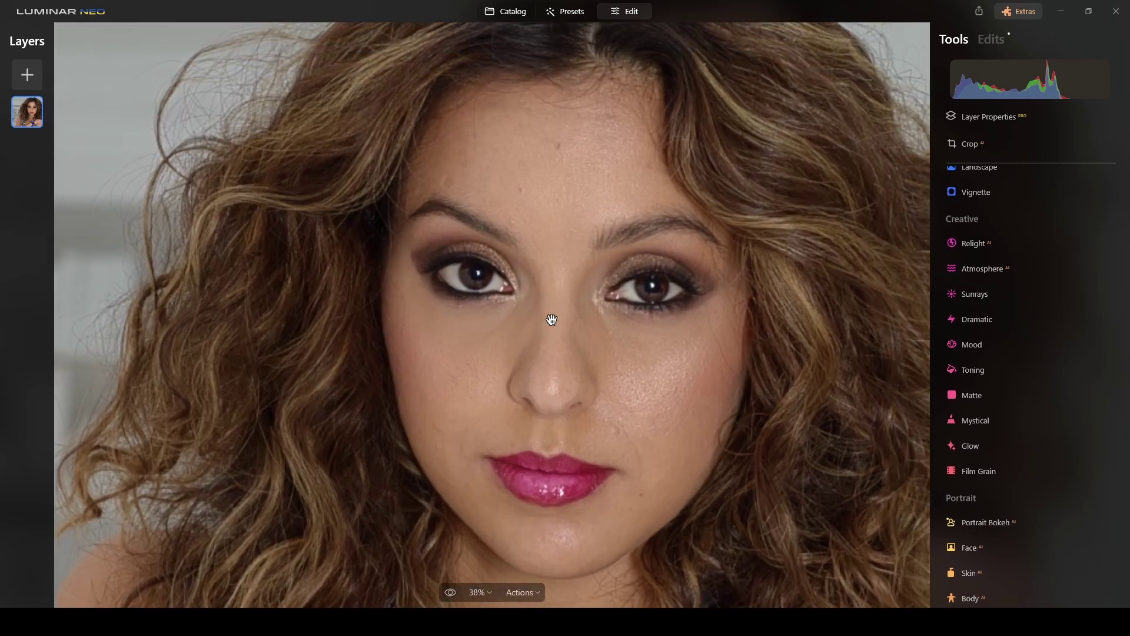
pyautogui.scroll(-4, 994, 389)
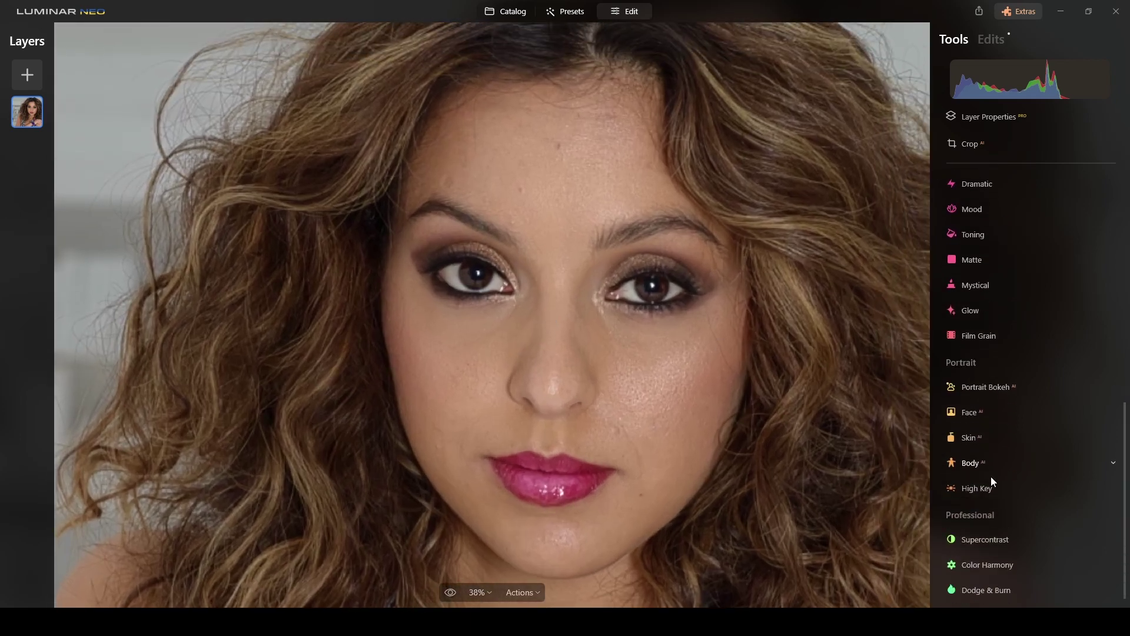
pyautogui.click(967, 432)
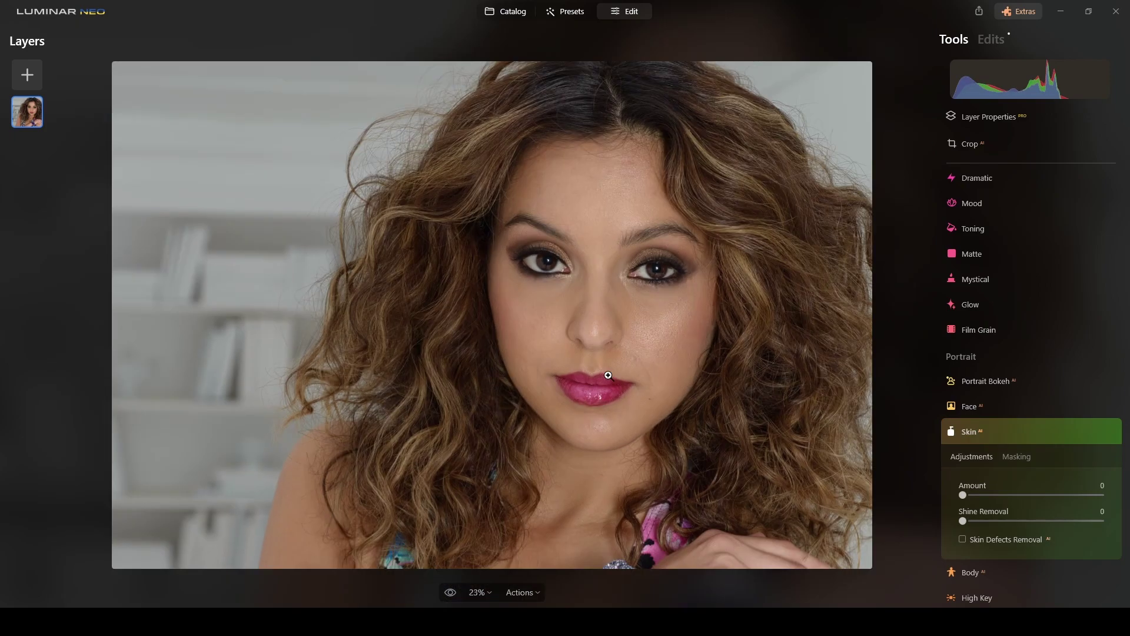
pyautogui.moveTo(962, 496); pyautogui.dragTo(970, 495)
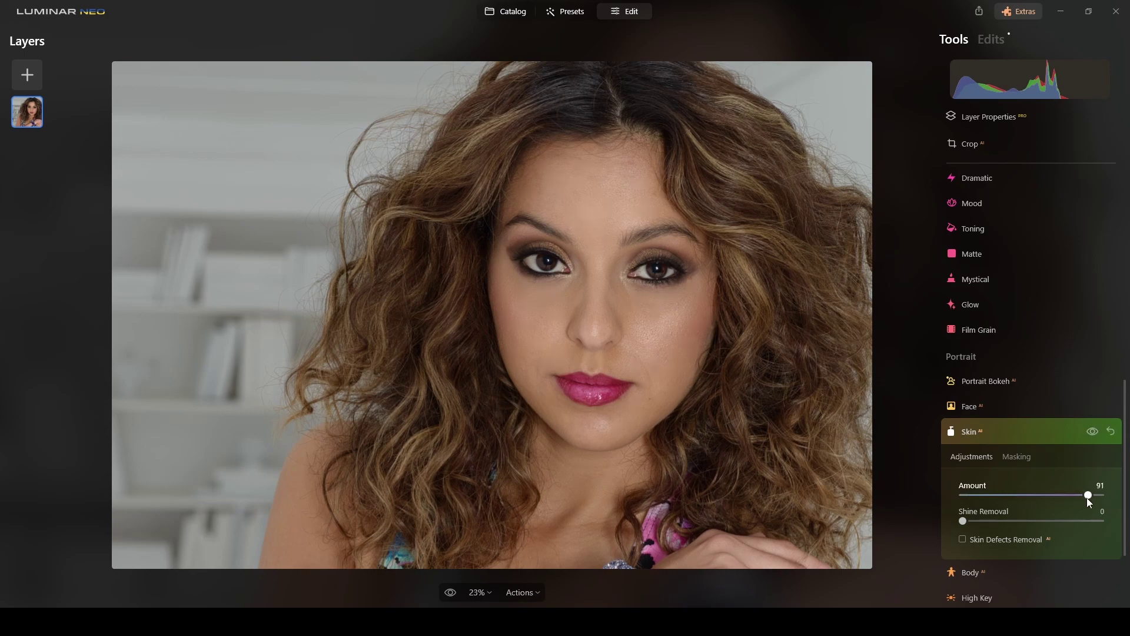
# - Set Shine Removal to 36 and enable Skin Defects Removal in Skin AI
pyautogui.scroll(2, 628, 325)
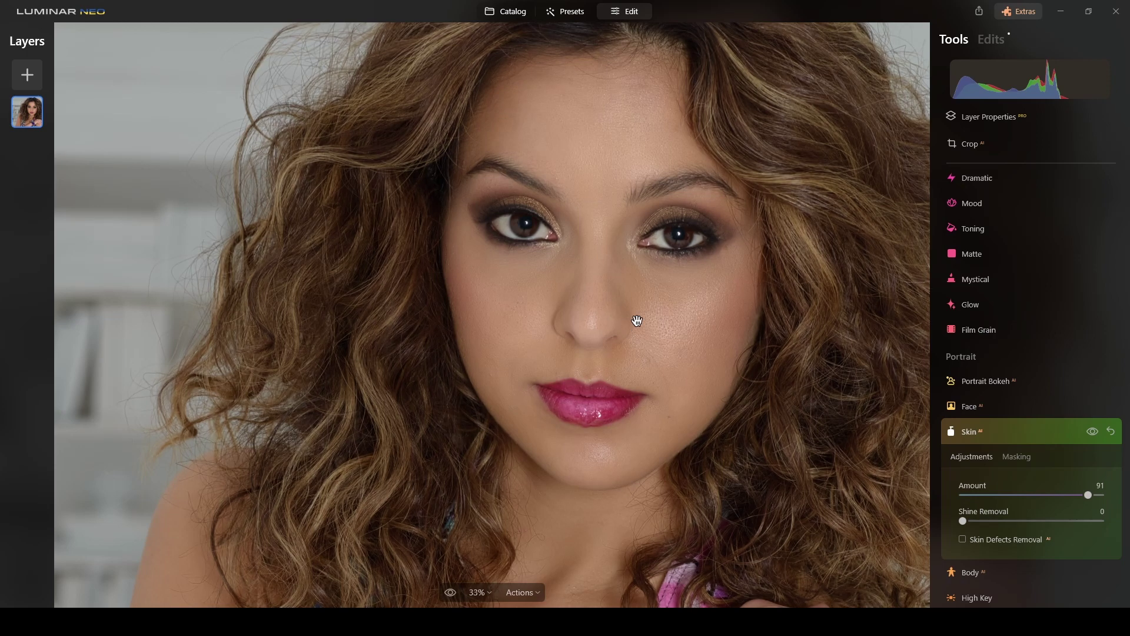
pyautogui.moveTo(971, 526); pyautogui.dragTo(1013, 524)
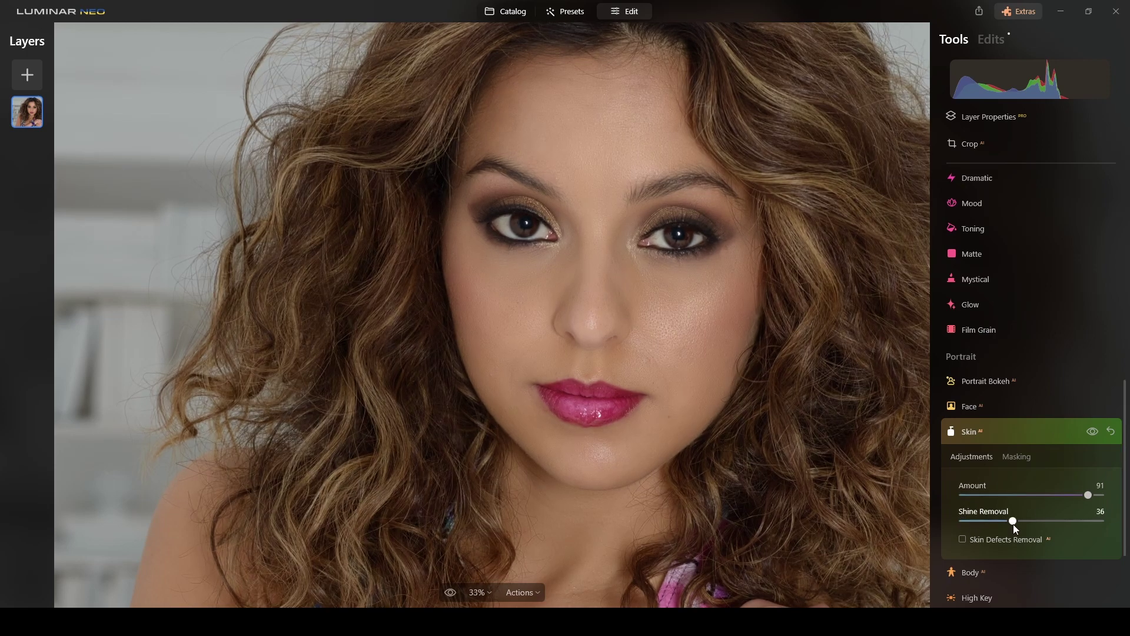
pyautogui.click(960, 538)
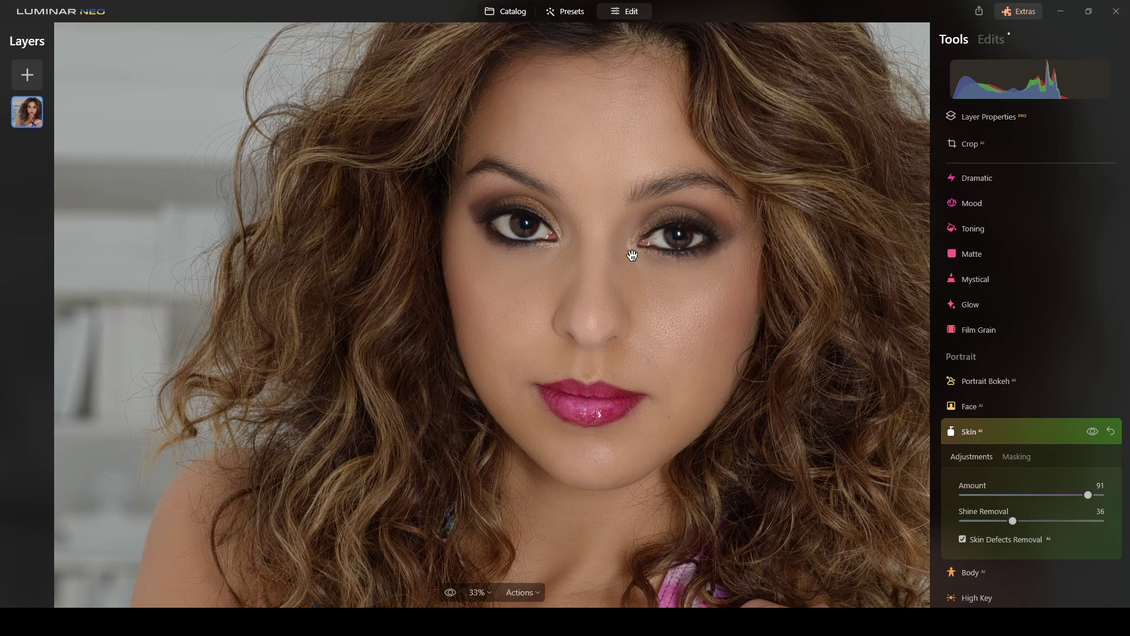
# - Examine the smoothed skin across the whole portrait and inspect the photo's left-hand eye up close
pyautogui.click(655, 286)
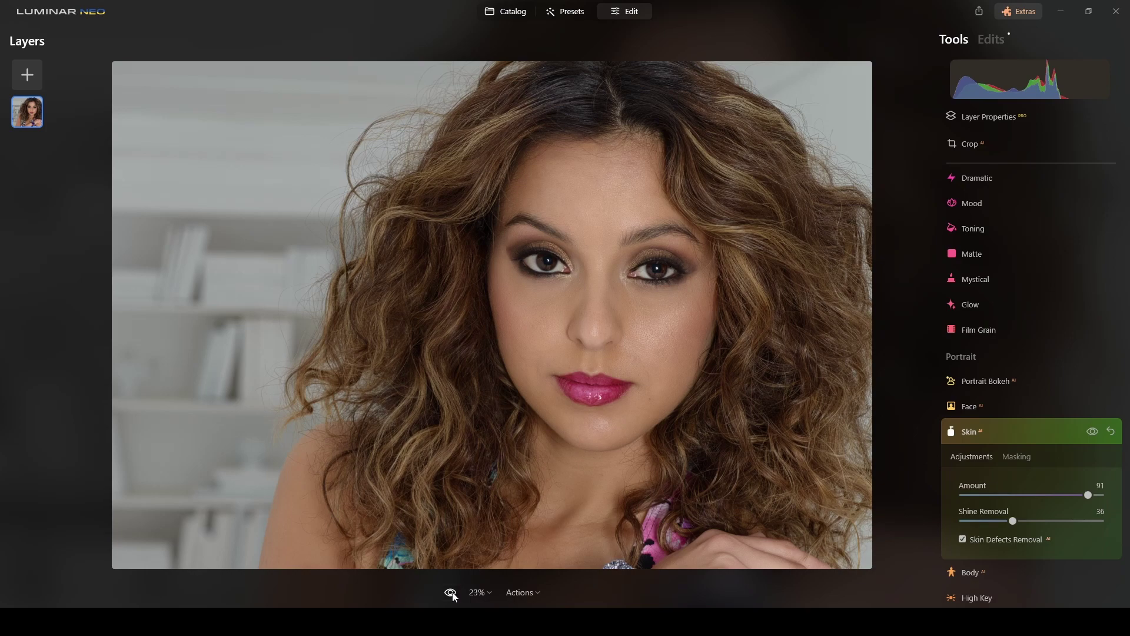
pyautogui.click(578, 354)
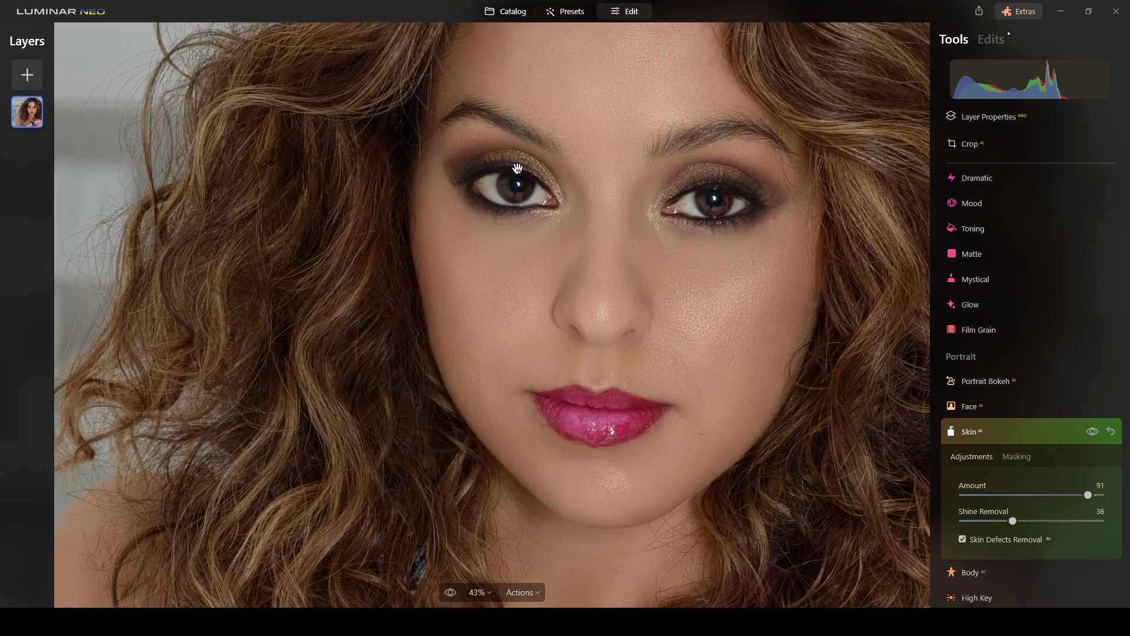
pyautogui.moveTo(610, 252); pyautogui.dragTo(580, 368)
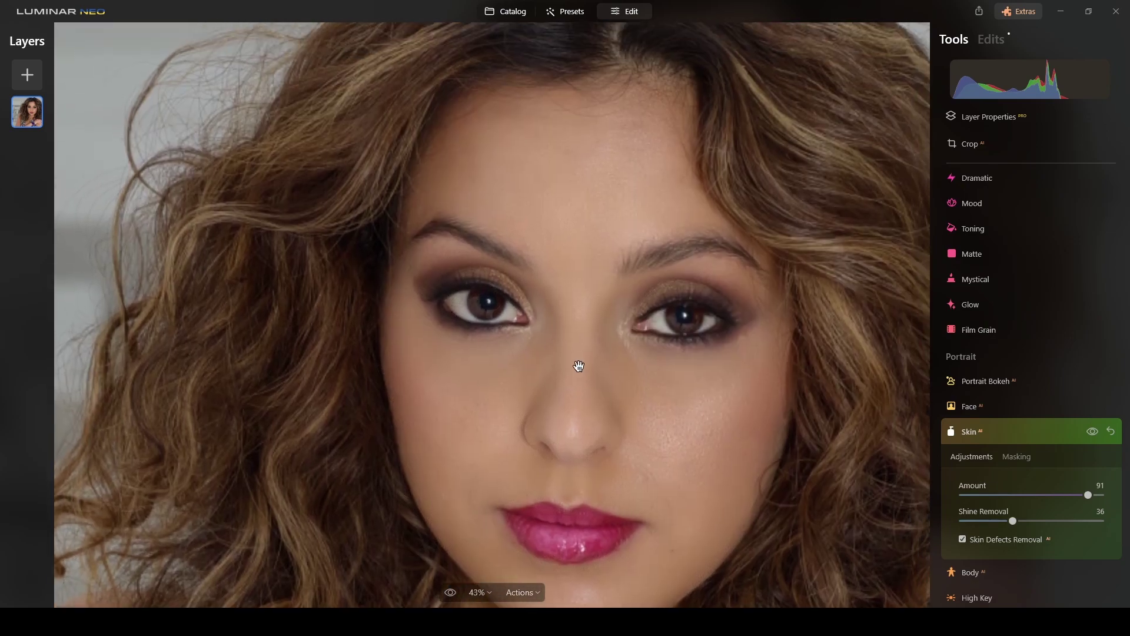
pyautogui.scroll(1, 558, 322)
pyautogui.scroll(2, 621, 359)
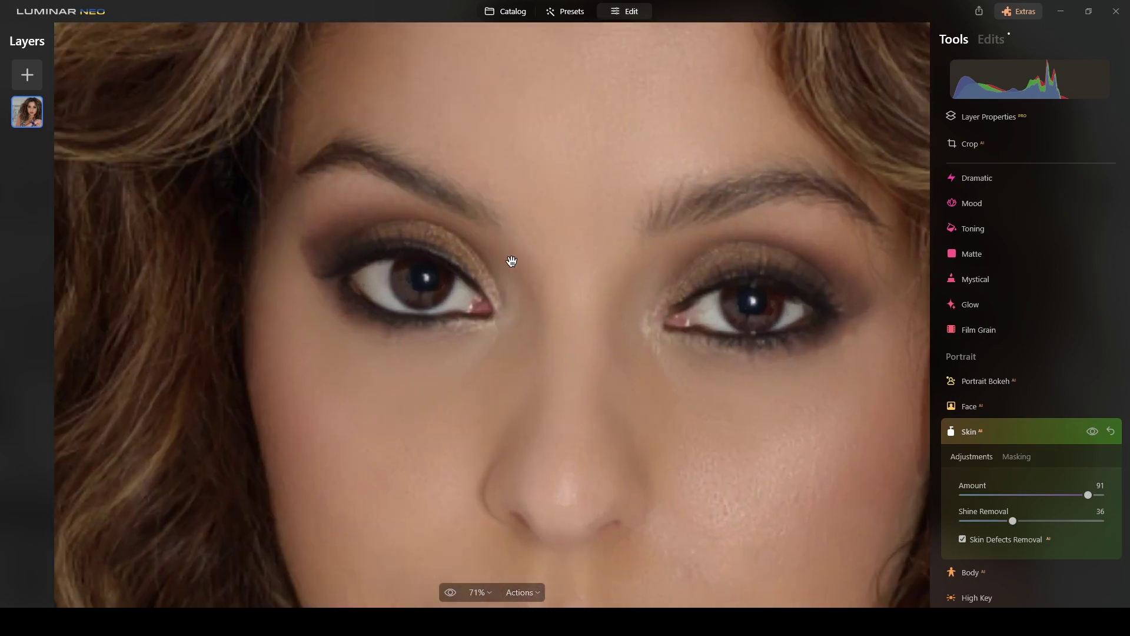
pyautogui.scroll(2, 537, 289)
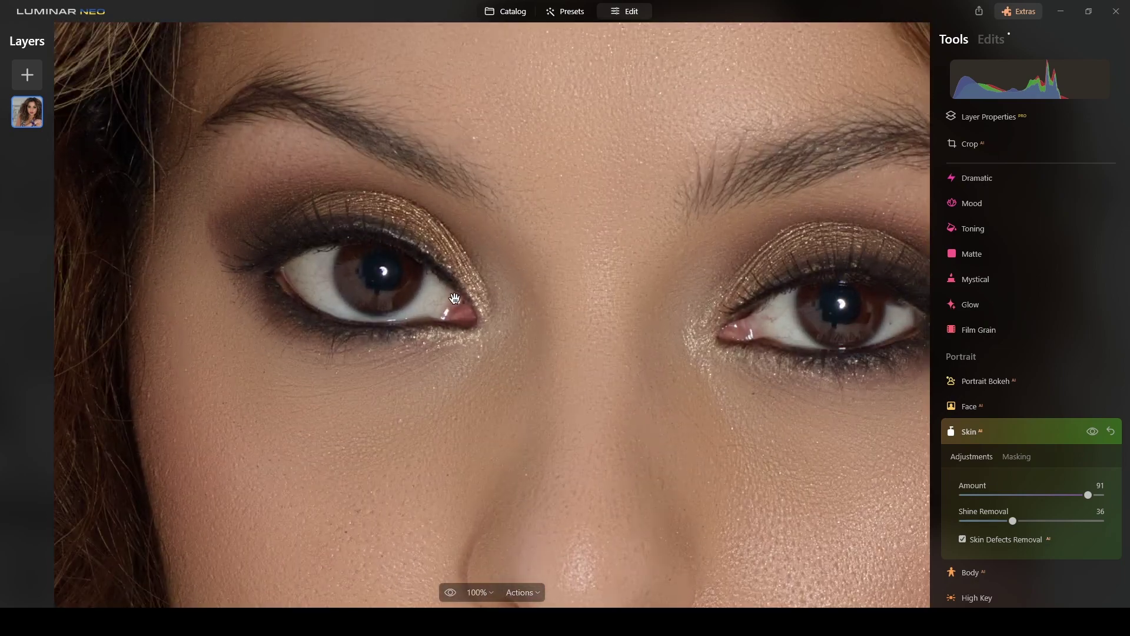
pyautogui.scroll(5, 396, 296)
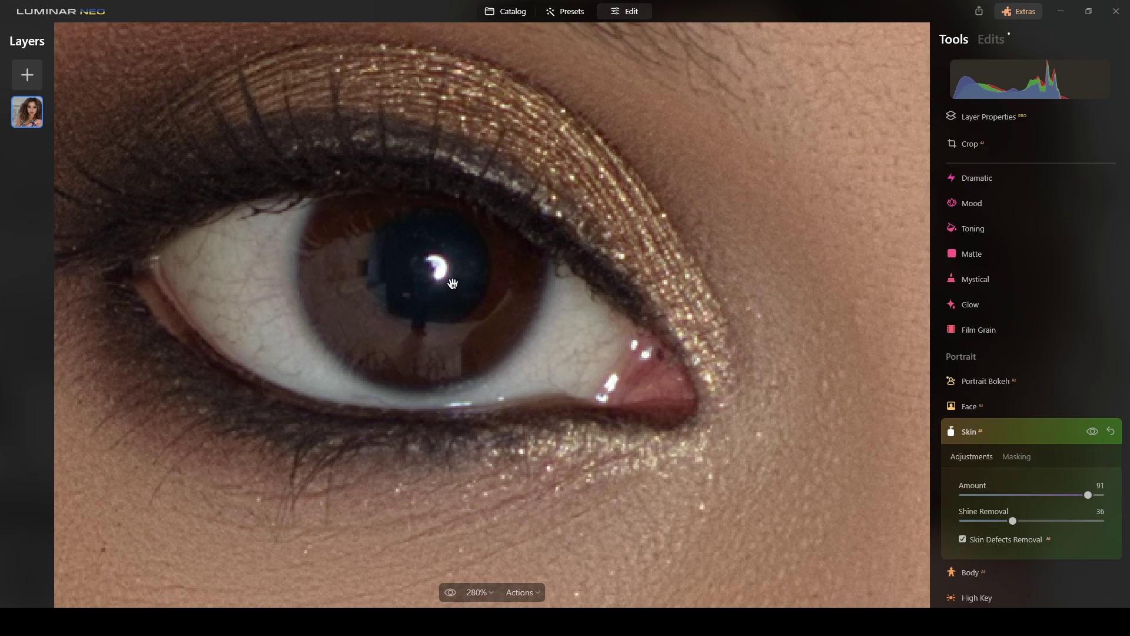
# - Finish the Skin AI edit and change the woman's eye colour to Brown in Face AI
pyautogui.scroll(-7, 366, 253)
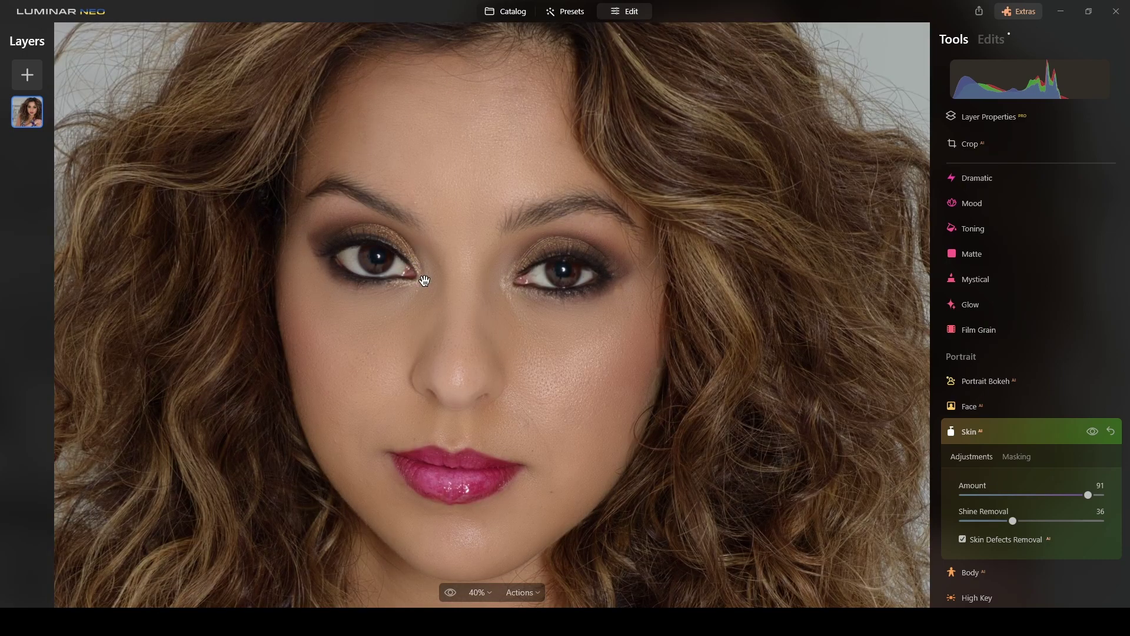
pyautogui.scroll(-1, 465, 276)
pyautogui.click(1040, 433)
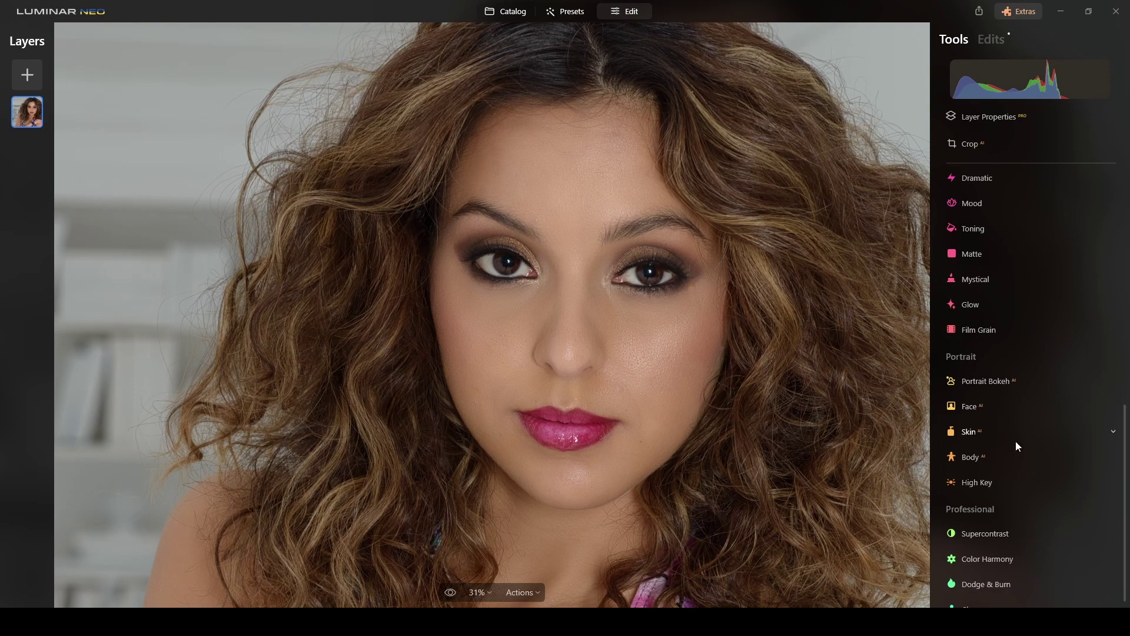
pyautogui.click(965, 407)
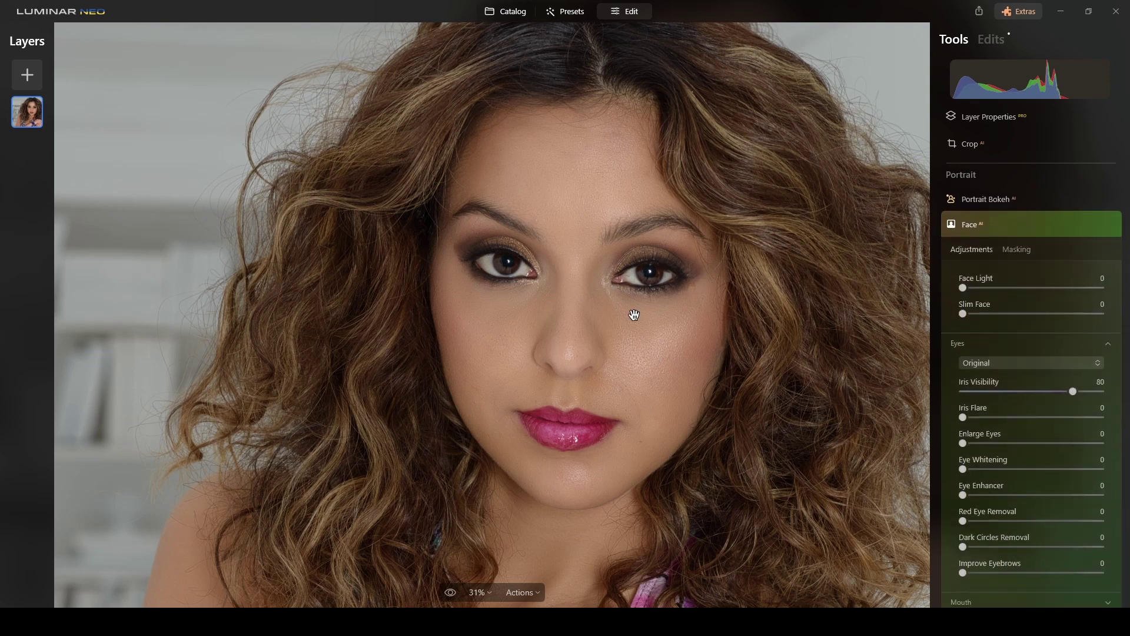
pyautogui.scroll(3, 598, 260)
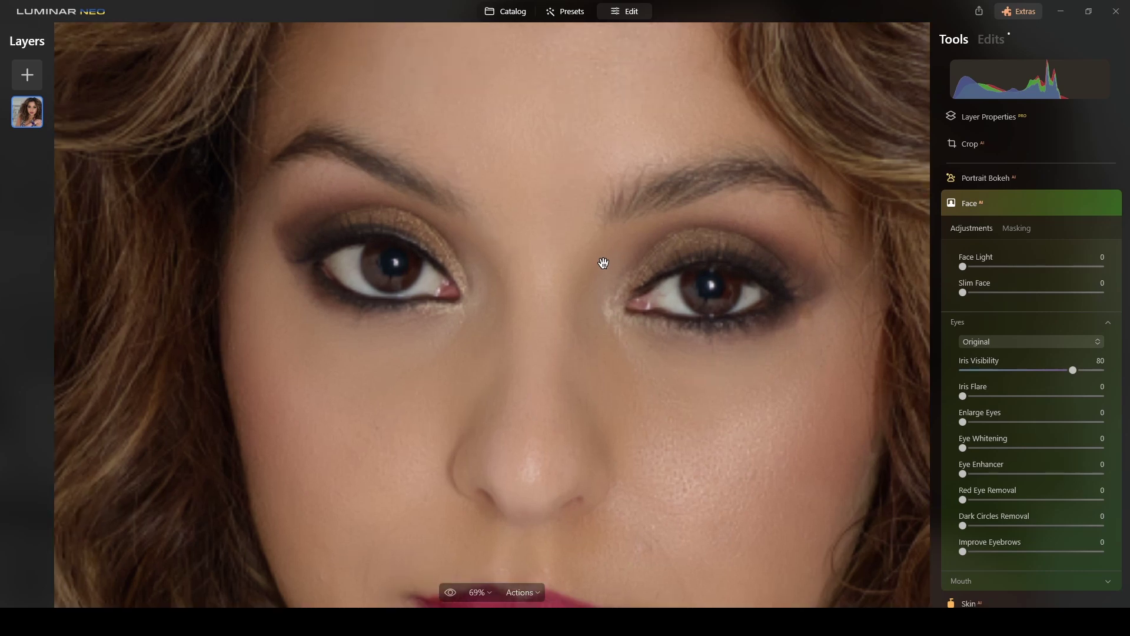
pyautogui.click(1036, 345)
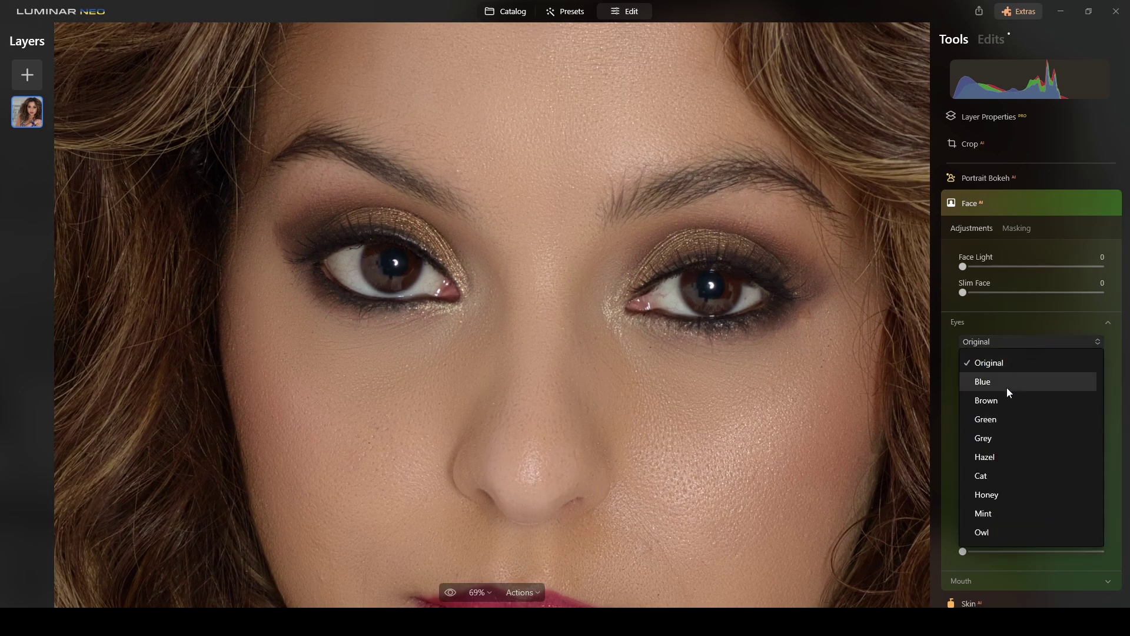
pyautogui.click(997, 404)
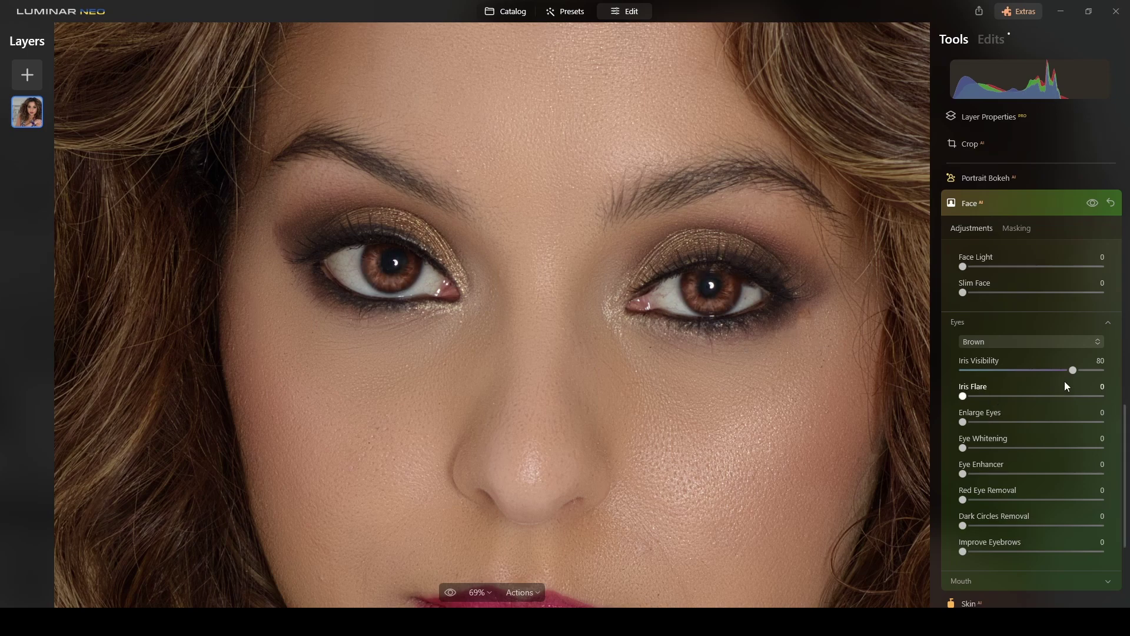
# - Set Iris Visibility to 37 in Face AI and compare the eyes with and without the edit
pyautogui.moveTo(1076, 374); pyautogui.dragTo(1014, 370)
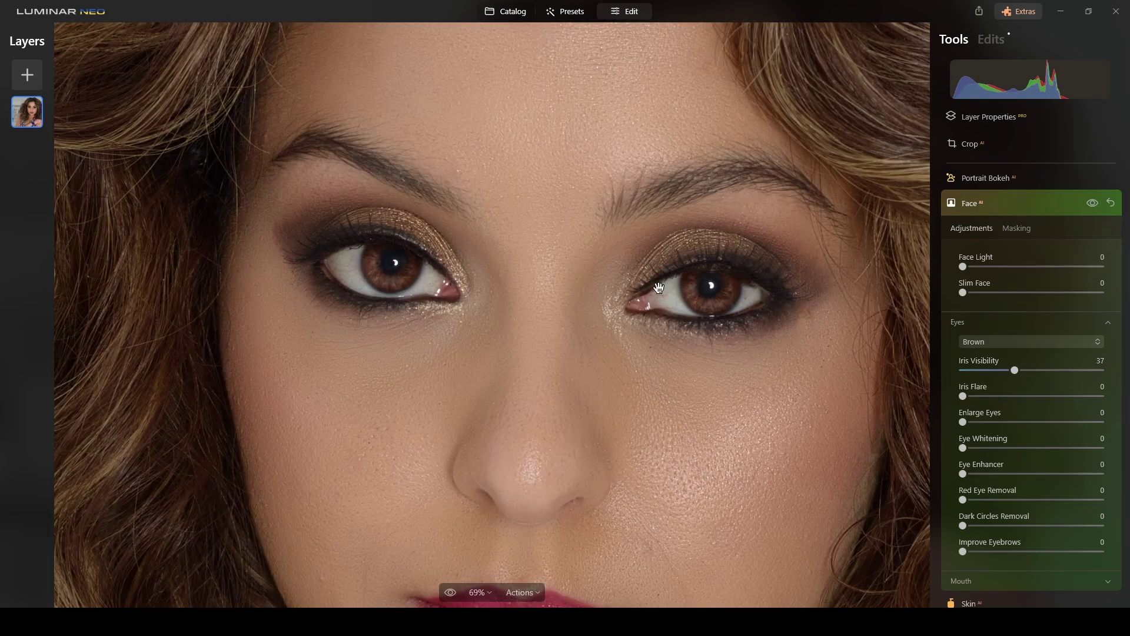
pyautogui.click(1090, 205)
pyautogui.click(1093, 205)
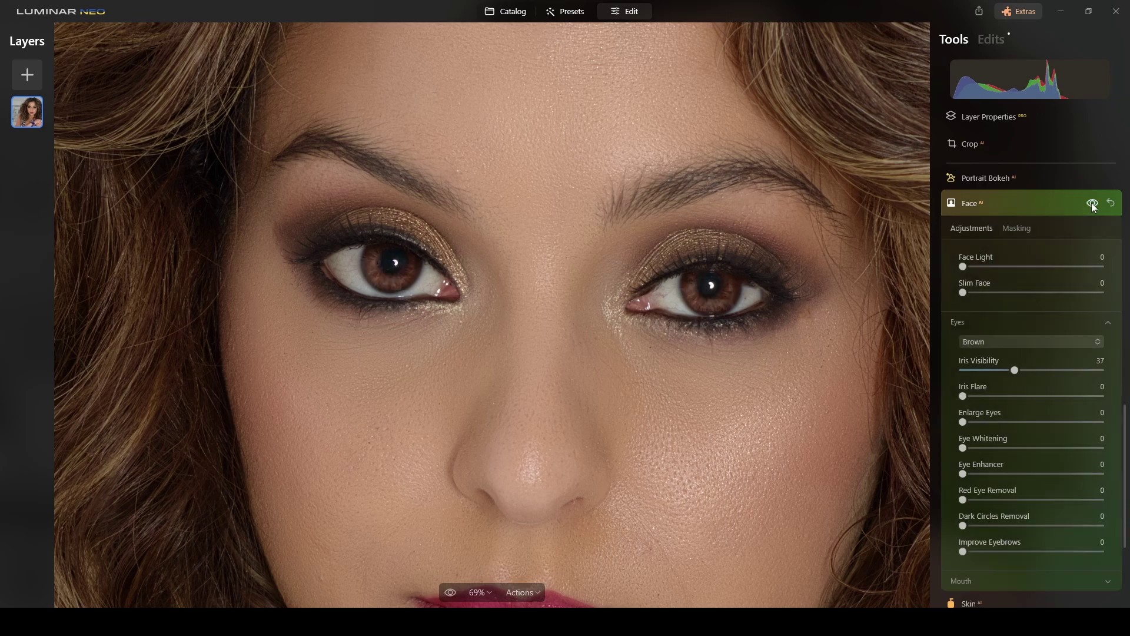
pyautogui.click(1093, 206)
pyautogui.click(1093, 206)
pyautogui.click(1093, 206)
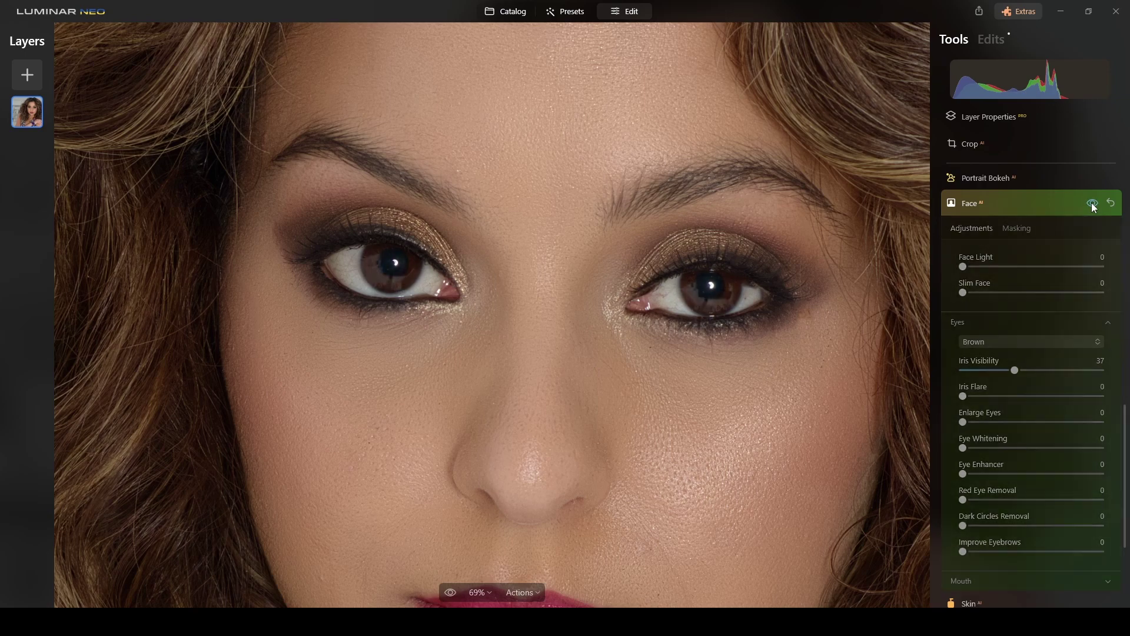
pyautogui.click(1093, 205)
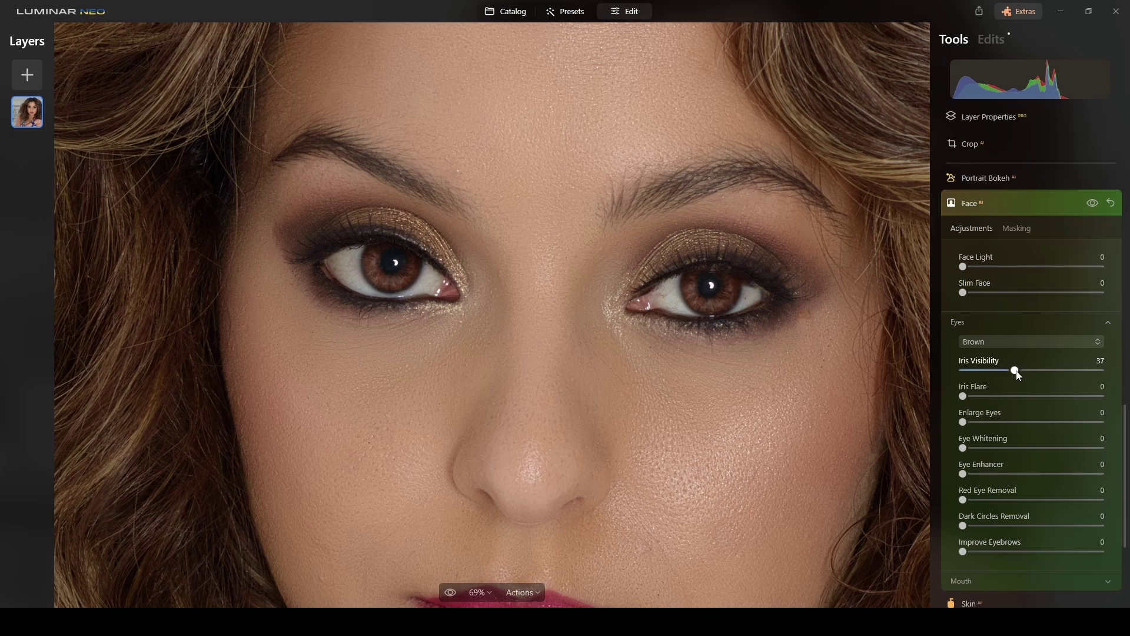
# - Lower Iris Visibility to 16 and compare the whole portrait with and without the Face AI edit
pyautogui.moveTo(1019, 375); pyautogui.dragTo(986, 371)
pyautogui.scroll(-2, 723, 307)
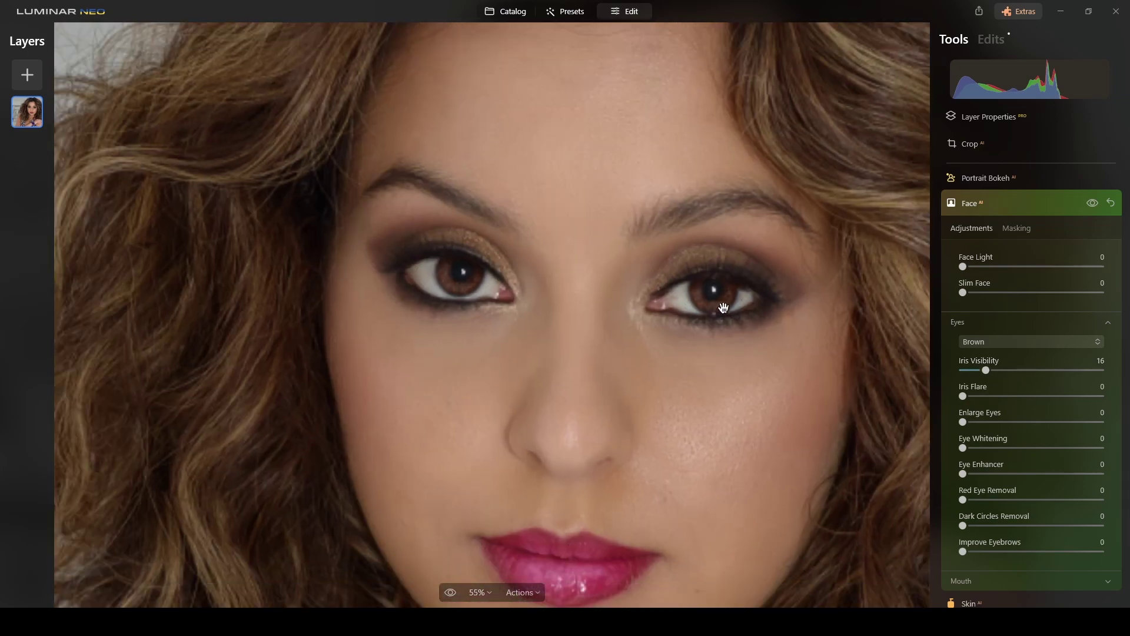
pyautogui.scroll(-3, 723, 307)
pyautogui.click(1094, 204)
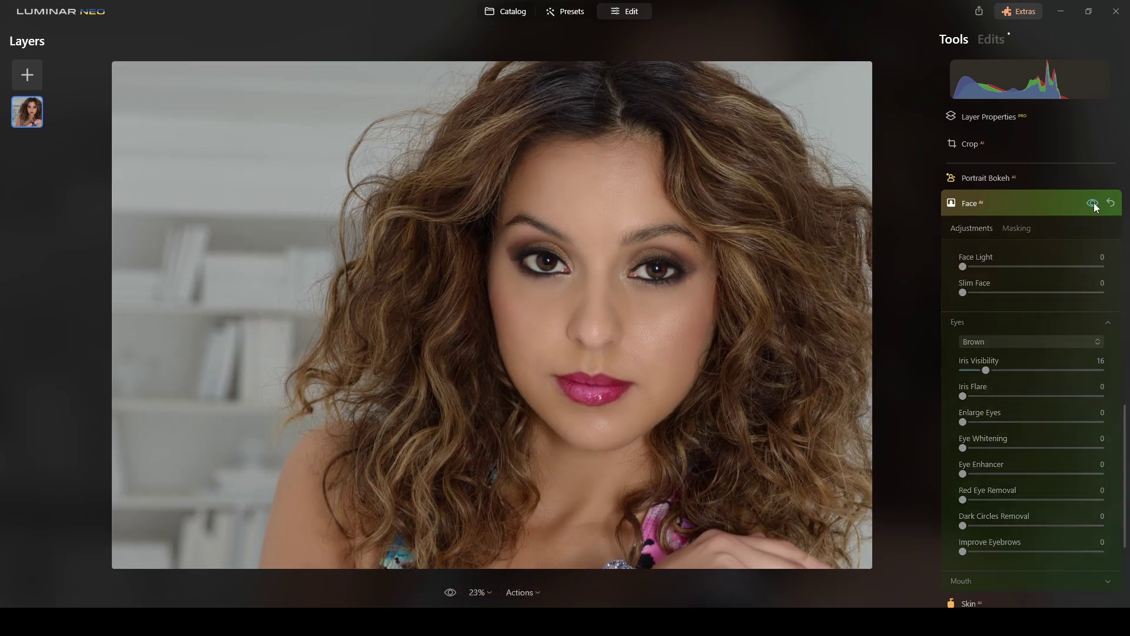
pyautogui.click(1094, 204)
pyautogui.click(1094, 205)
pyautogui.click(1095, 204)
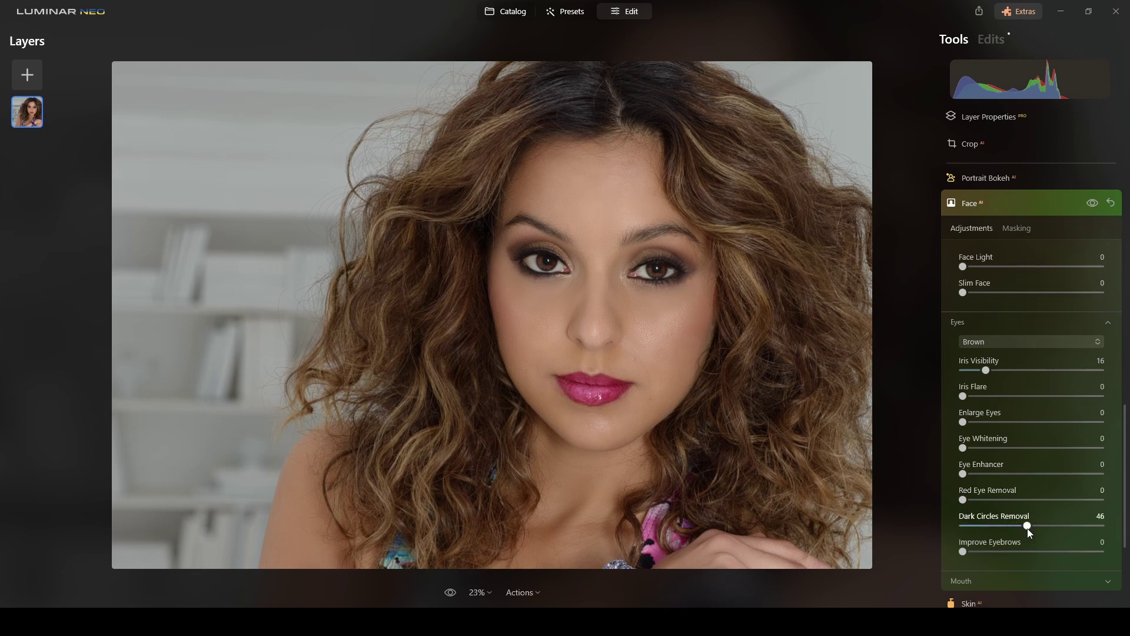
# - Set Dark Circles Removal to 46 and Improve Eyebrows to 65 for the eyes in Face AI
pyautogui.moveTo(1024, 528); pyautogui.dragTo(1031, 528)
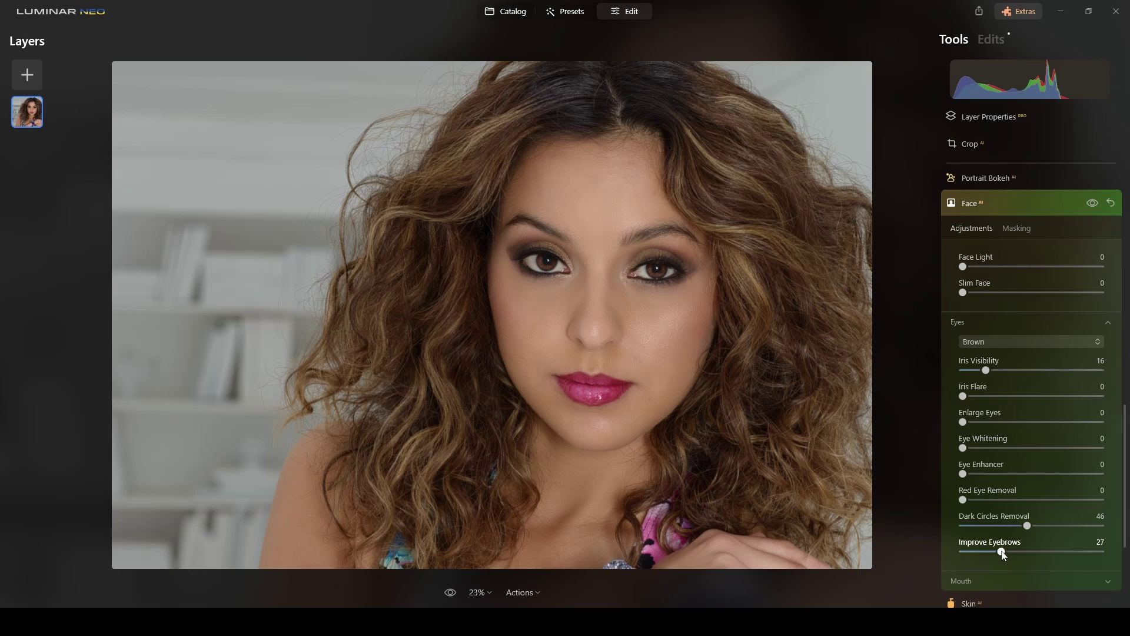
pyautogui.moveTo(1003, 555); pyautogui.dragTo(1036, 557)
pyautogui.moveTo(1053, 554); pyautogui.dragTo(1054, 554)
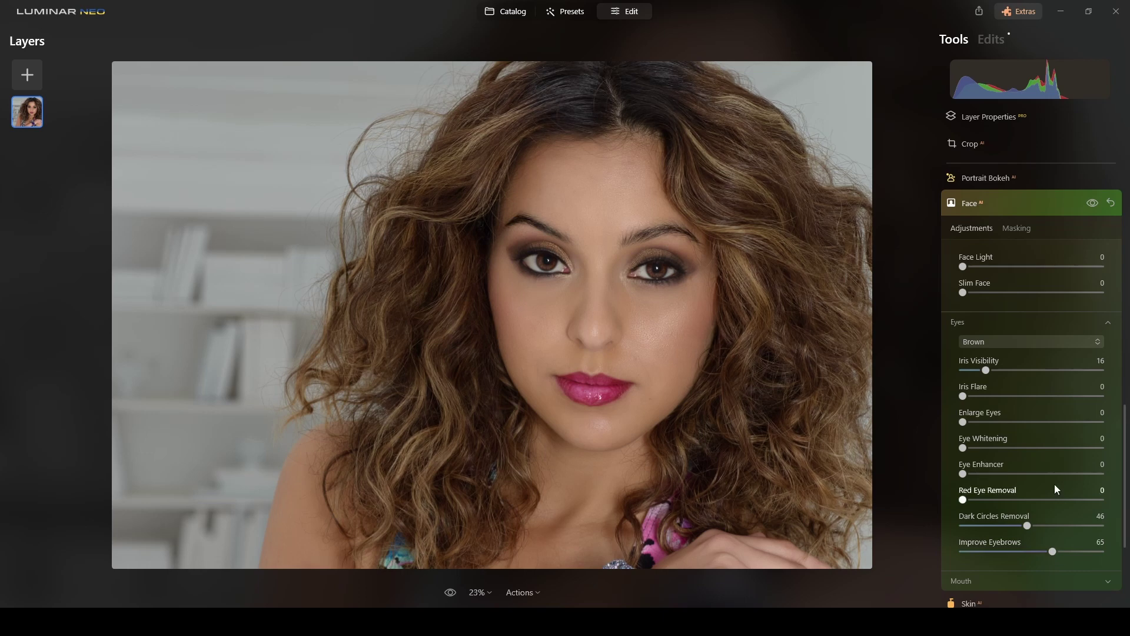
# - Set Lips Saturation to 30 and Lips Redness to 20 in Face AI, then compare the portrait before and after
pyautogui.click(1112, 323)
pyautogui.click(1061, 400)
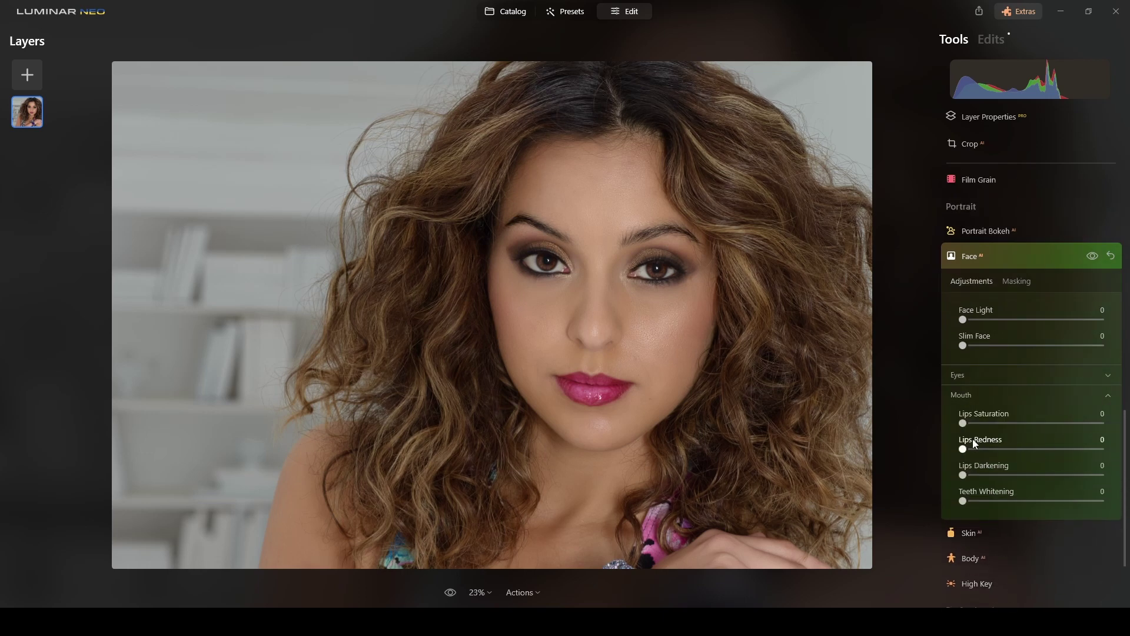
pyautogui.moveTo(963, 423); pyautogui.dragTo(993, 450)
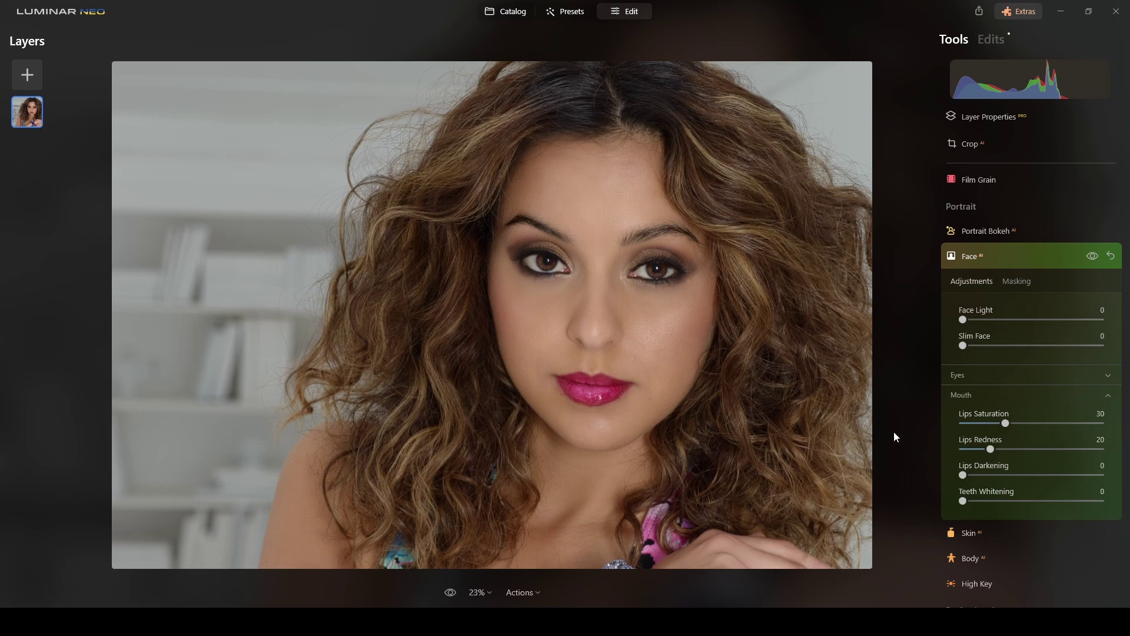
pyautogui.click(1093, 257)
pyautogui.click(1092, 257)
pyautogui.click(1092, 256)
pyautogui.click(1093, 256)
pyautogui.click(1033, 263)
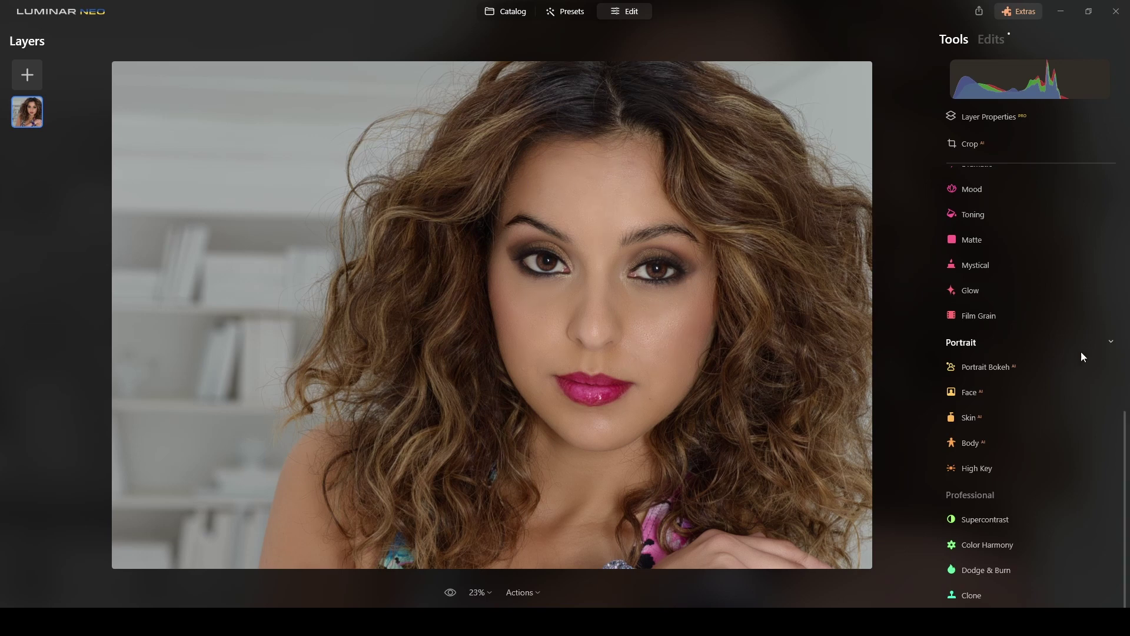
# - Lighten the hair highlights with Dodge & Burn at Amount 50, using brush Size 15 and Strength 9
pyautogui.click(985, 570)
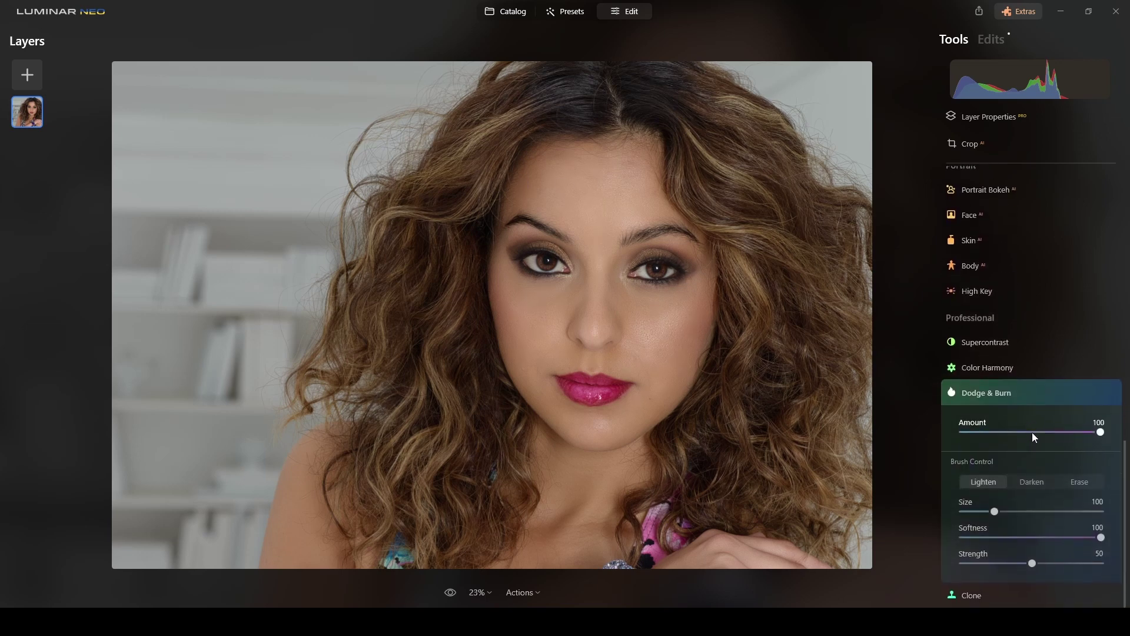
pyautogui.click(1034, 433)
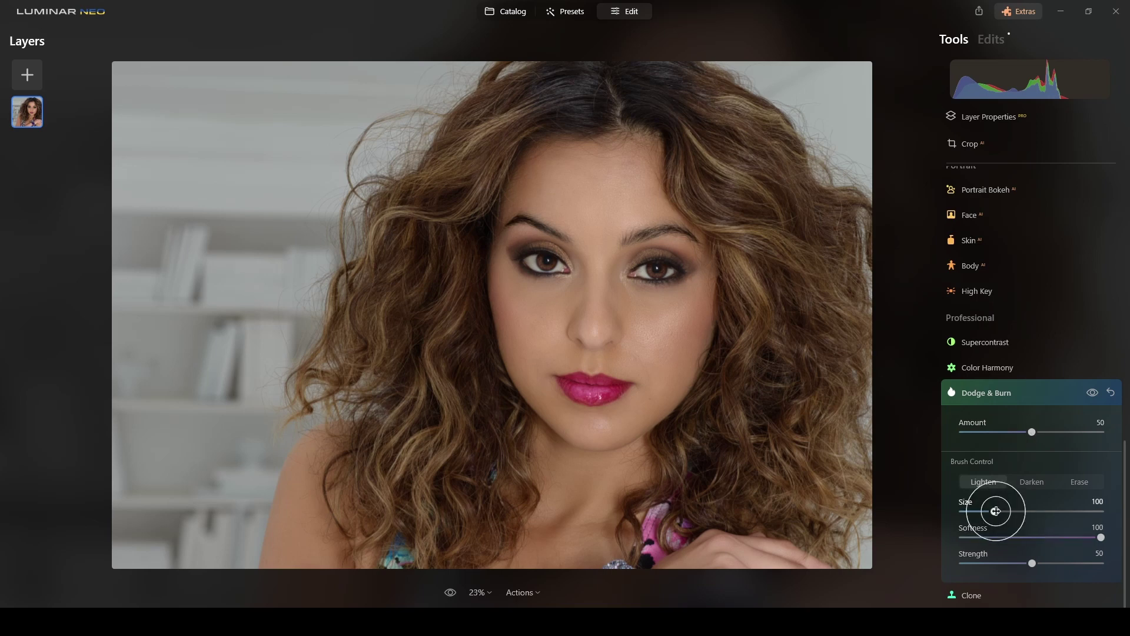
pyautogui.moveTo(994, 511); pyautogui.dragTo(965, 513)
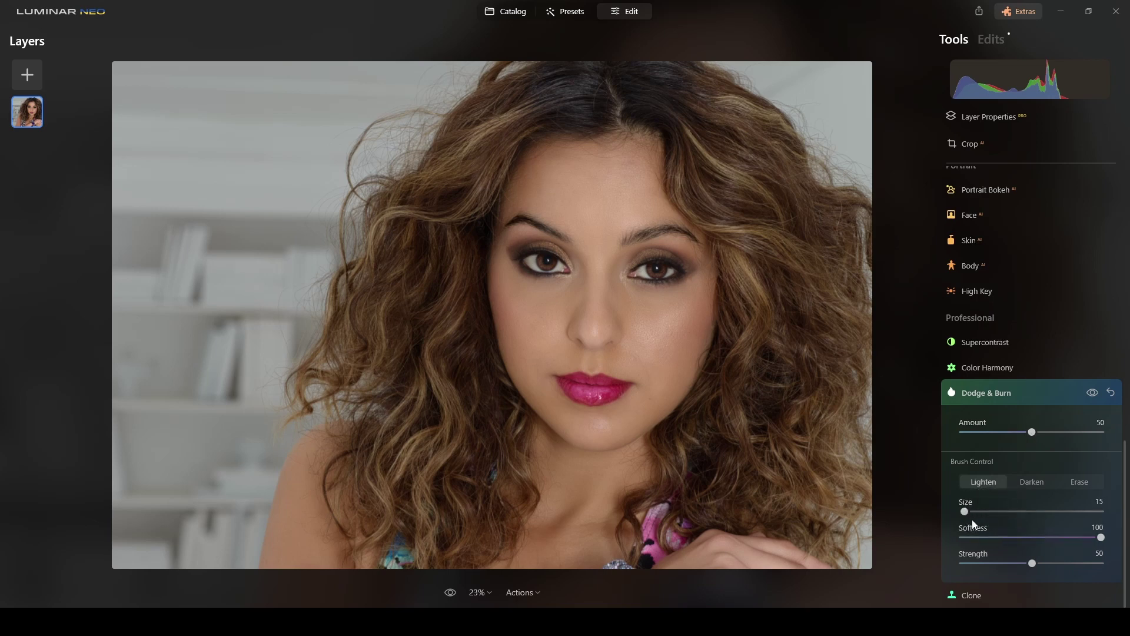
pyautogui.moveTo(1032, 563); pyautogui.dragTo(975, 571)
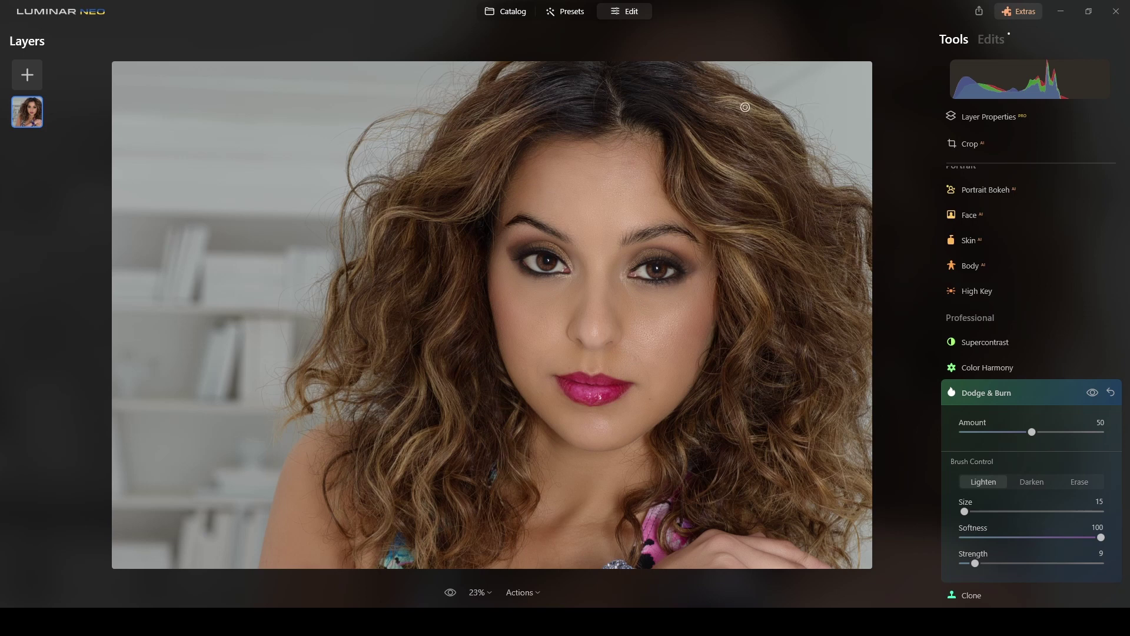
pyautogui.click(1092, 392)
pyautogui.click(1087, 391)
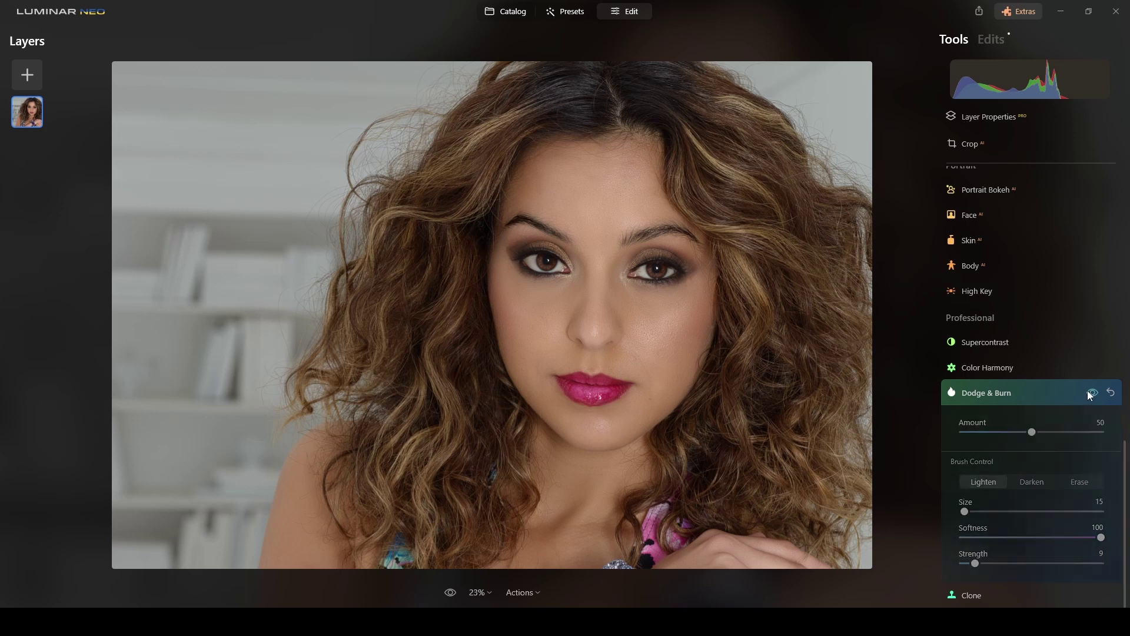
pyautogui.click(1089, 393)
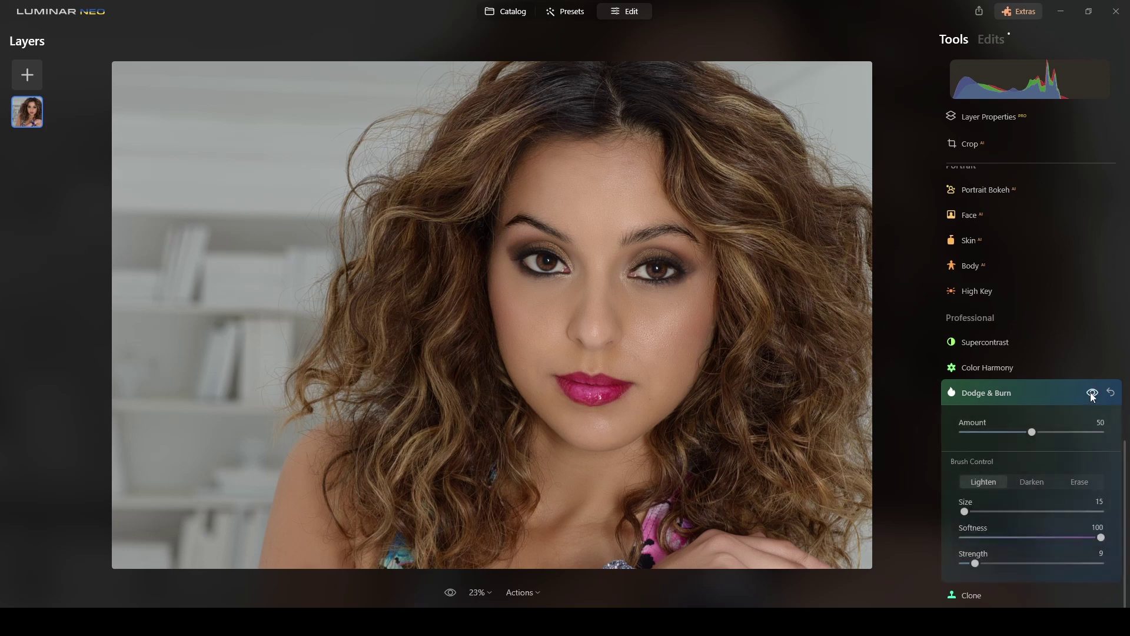
pyautogui.click(1057, 393)
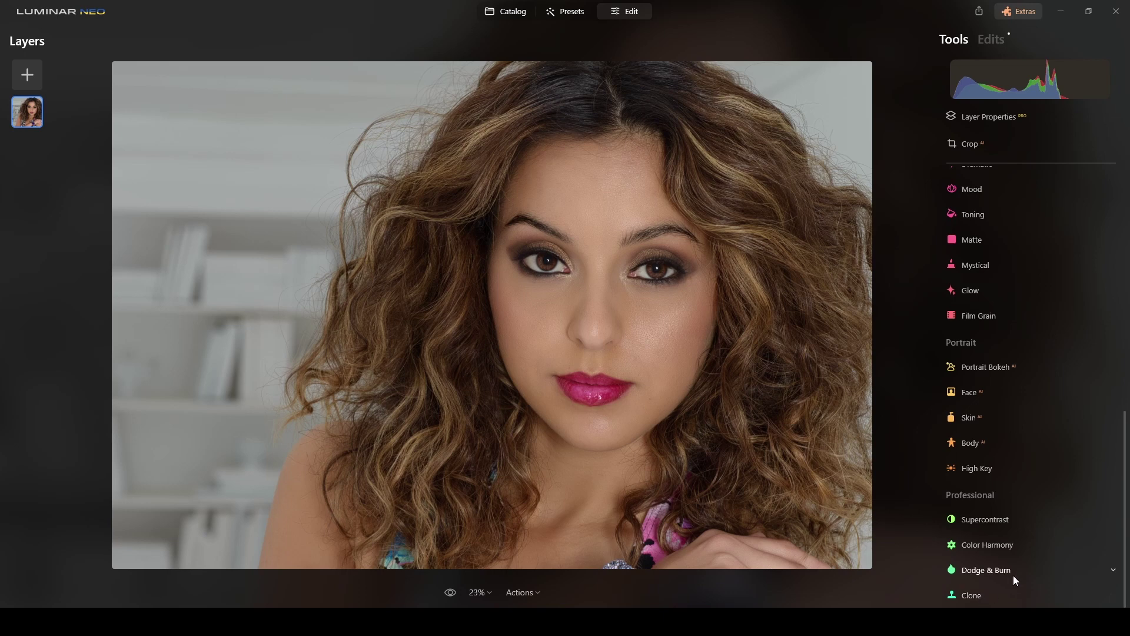
# - Darken the shadows in the hair with a new Dodge & Burn edit at Amount 50, brush Size 25 and Strength 9
pyautogui.click(999, 568)
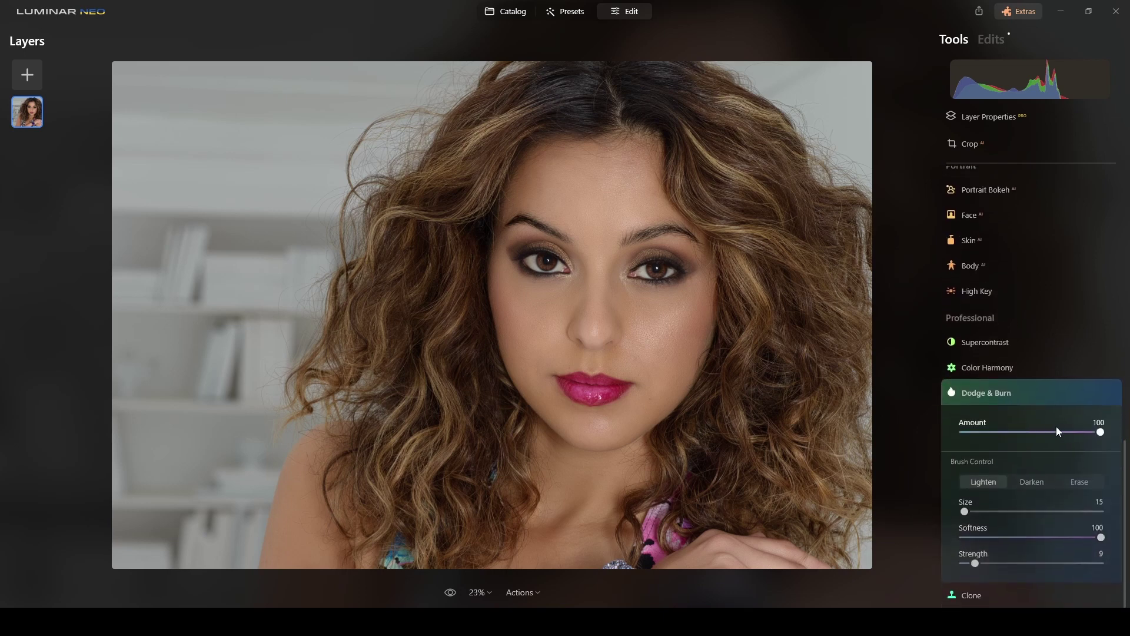
pyautogui.moveTo(1056, 428); pyautogui.dragTo(1041, 430)
pyautogui.click(1043, 487)
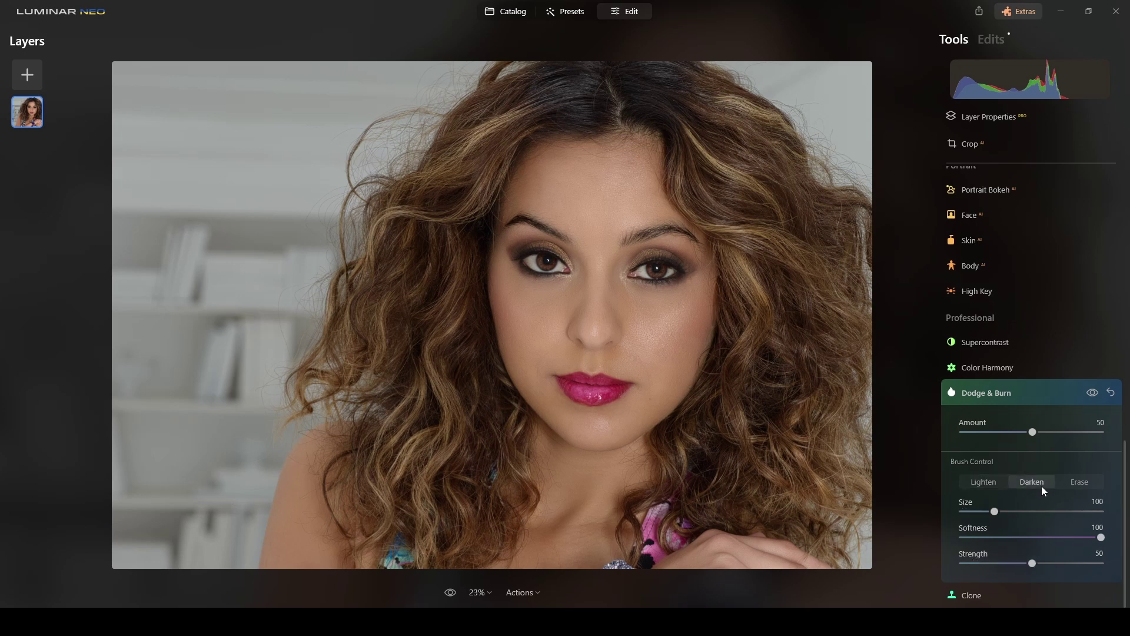
pyautogui.moveTo(1043, 564); pyautogui.dragTo(976, 567)
pyautogui.moveTo(994, 512); pyautogui.dragTo(968, 514)
pyautogui.click(1087, 392)
pyautogui.click(1087, 392)
pyautogui.click(1087, 392)
pyautogui.click(1087, 392)
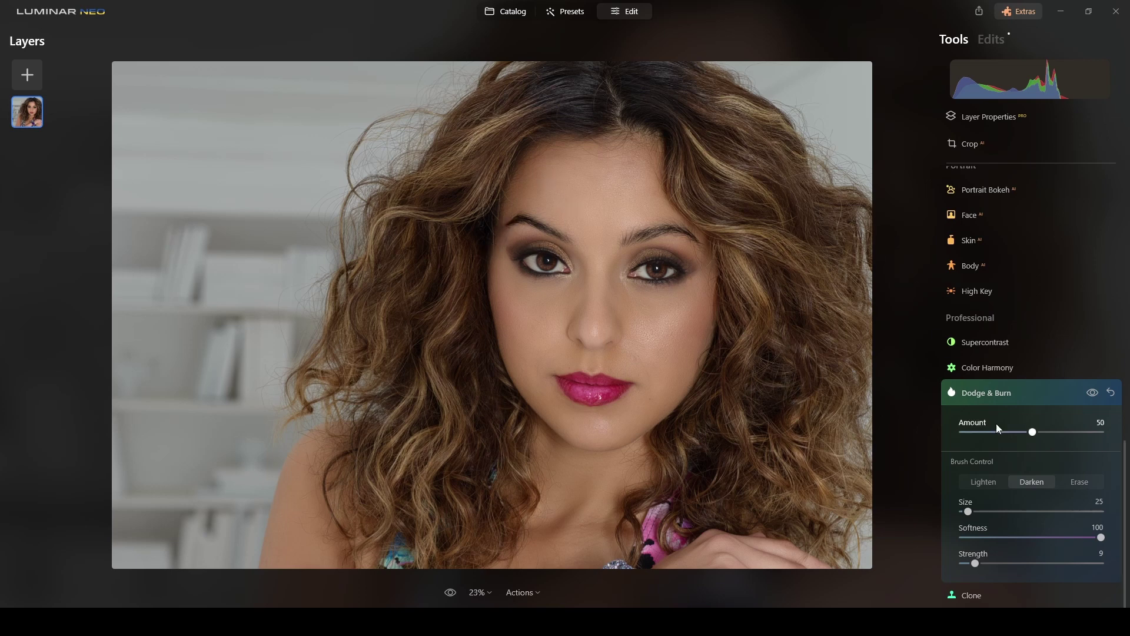
# - Darken finer areas around the face with the Dodge & Burn brush at Size 17 and Strength 10, comparing before and after
pyautogui.moveTo(968, 511); pyautogui.dragTo(964, 512)
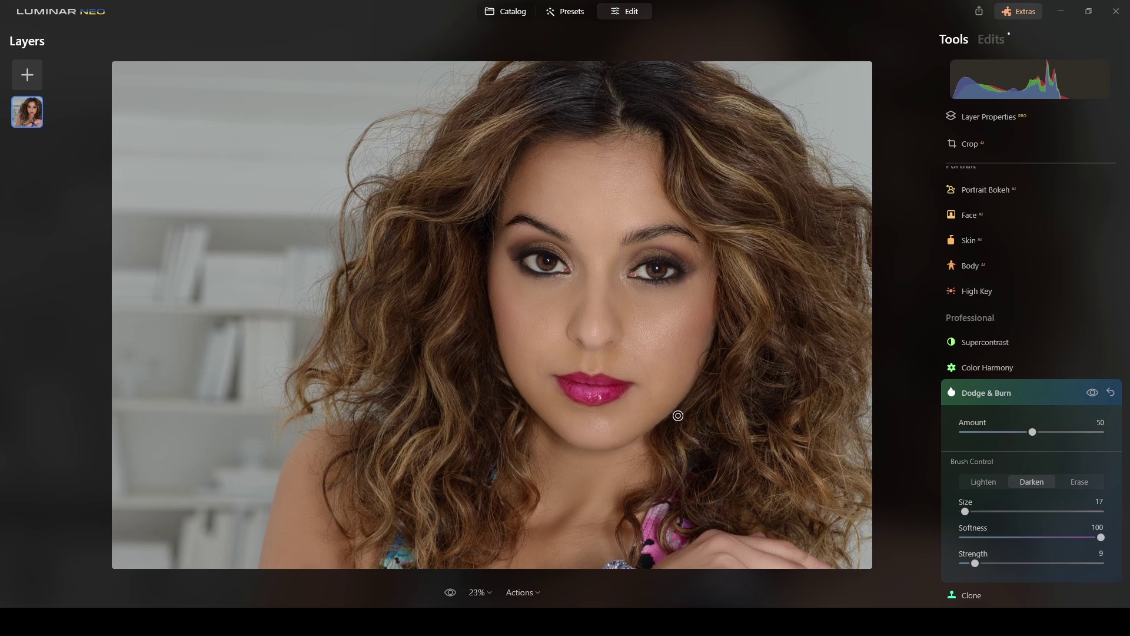
pyautogui.click(1092, 393)
pyautogui.click(1092, 392)
pyautogui.click(1092, 393)
pyautogui.click(1092, 393)
pyautogui.scroll(1, 509, 257)
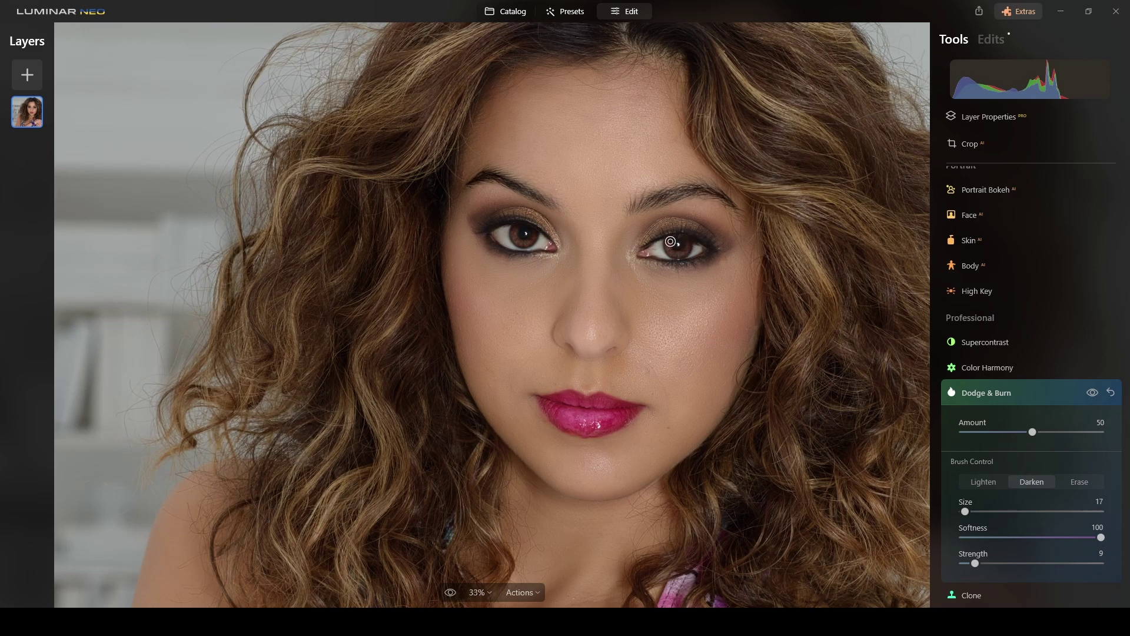
pyautogui.hotkey('ctrl', '-')
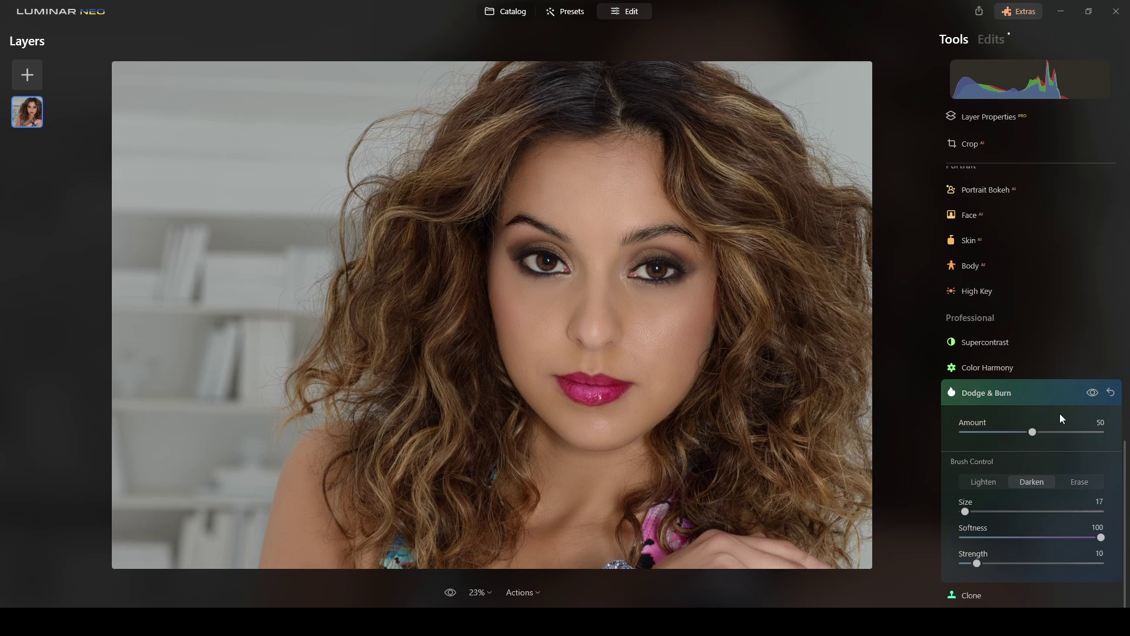
pyautogui.click(1093, 392)
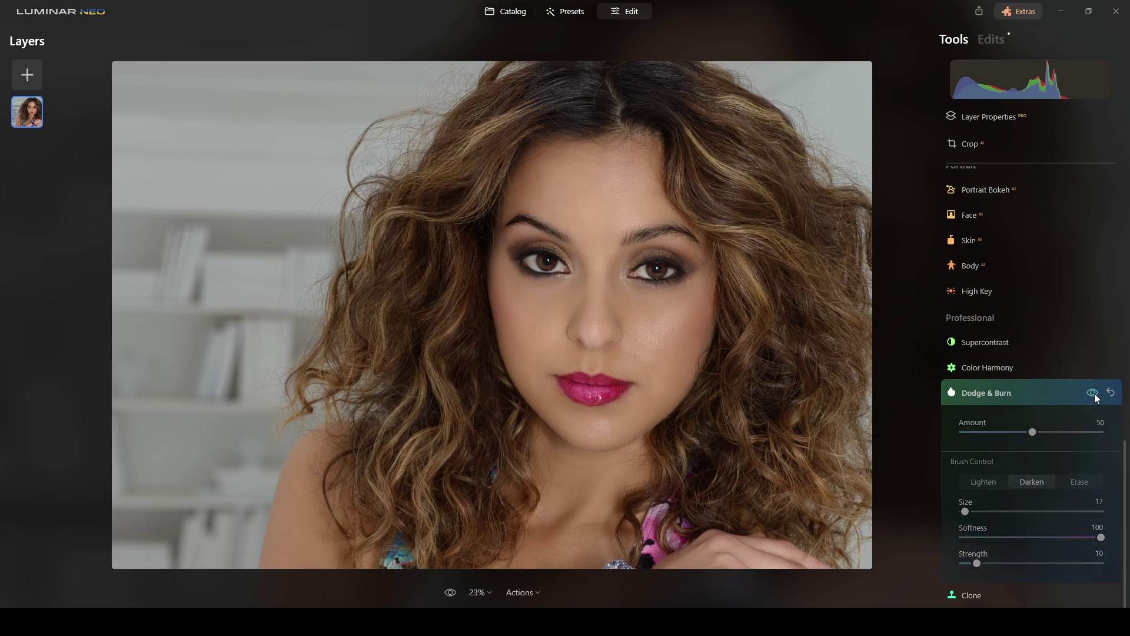
pyautogui.click(1042, 391)
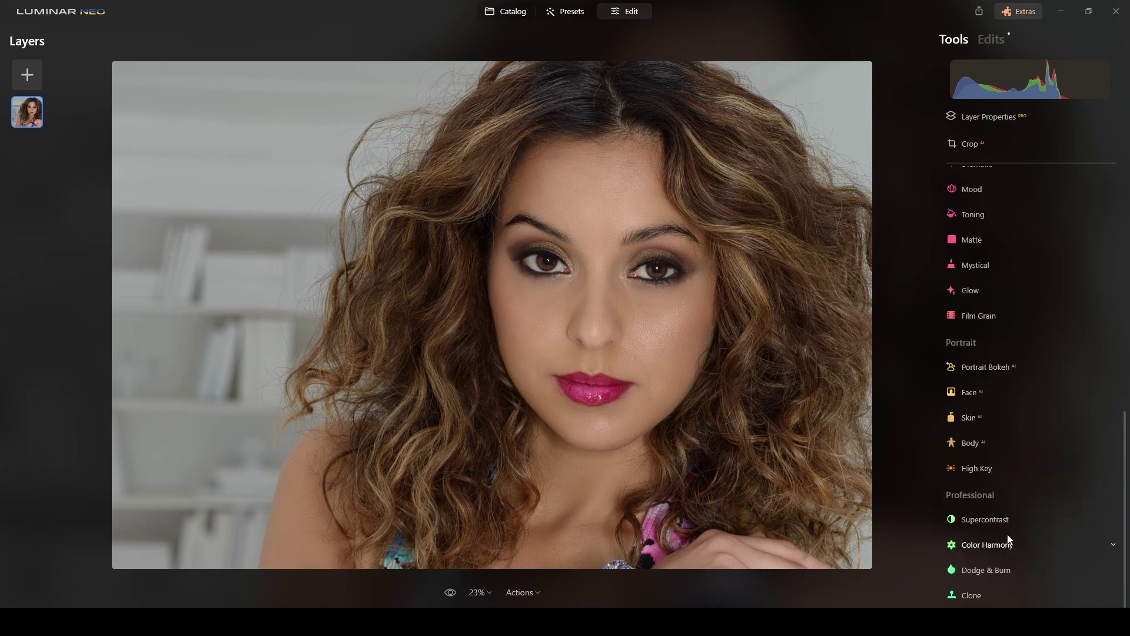
# - Lighten the face highlights with a new Dodge & Burn edit at Amount 50, brush Size 51 and Strength 9, comparing before and after
pyautogui.click(981, 568)
pyautogui.click(977, 485)
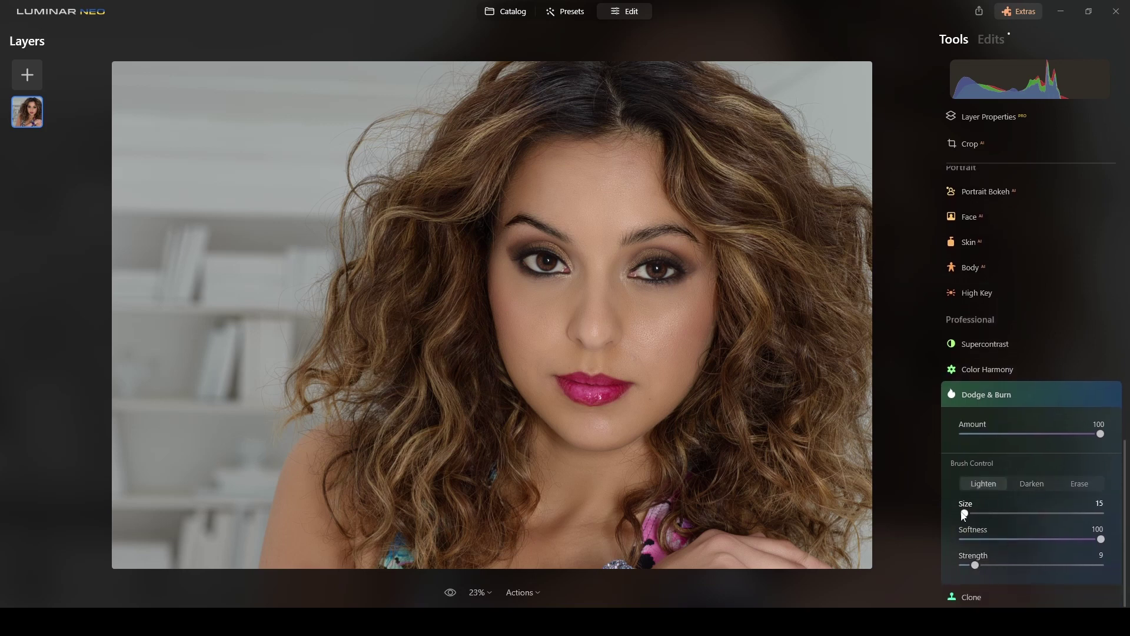
pyautogui.moveTo(964, 512); pyautogui.dragTo(977, 512)
pyautogui.moveTo(550, 196); pyautogui.dragTo(540, 194)
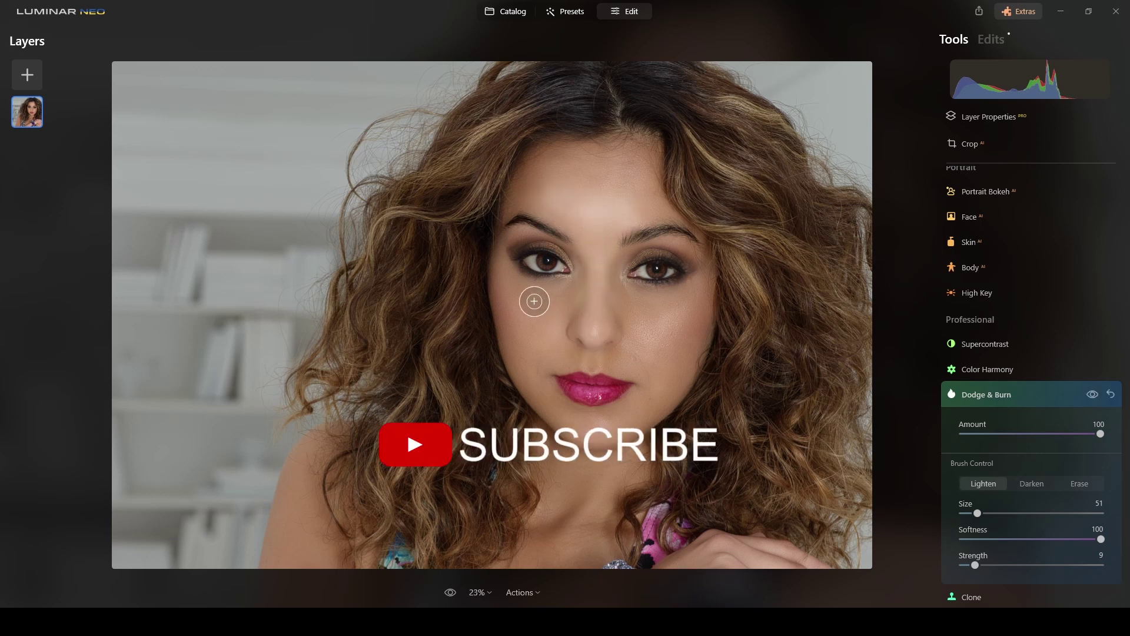
pyautogui.click(1040, 434)
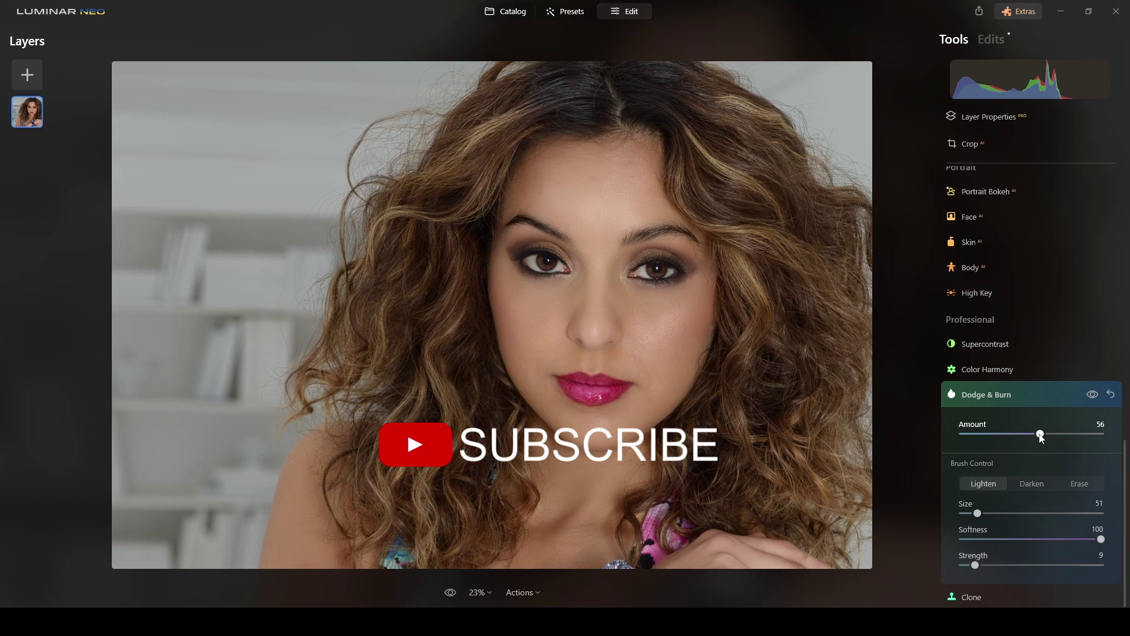
pyautogui.moveTo(1038, 435); pyautogui.dragTo(1034, 433)
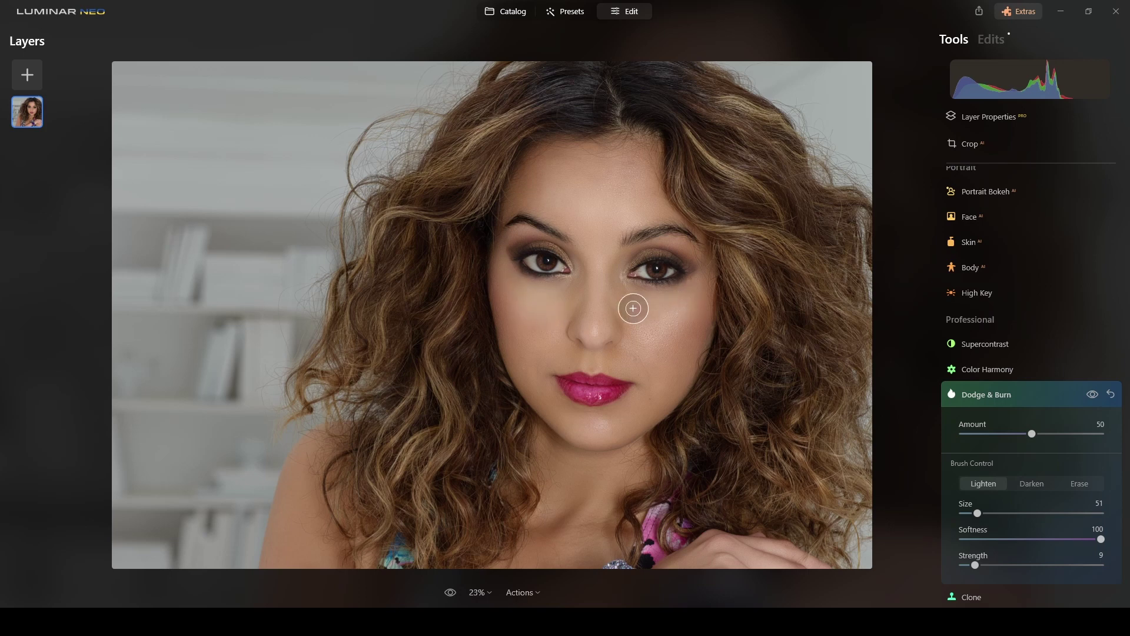
pyautogui.click(1092, 394)
pyautogui.click(1092, 395)
pyautogui.click(1092, 394)
pyautogui.click(1092, 394)
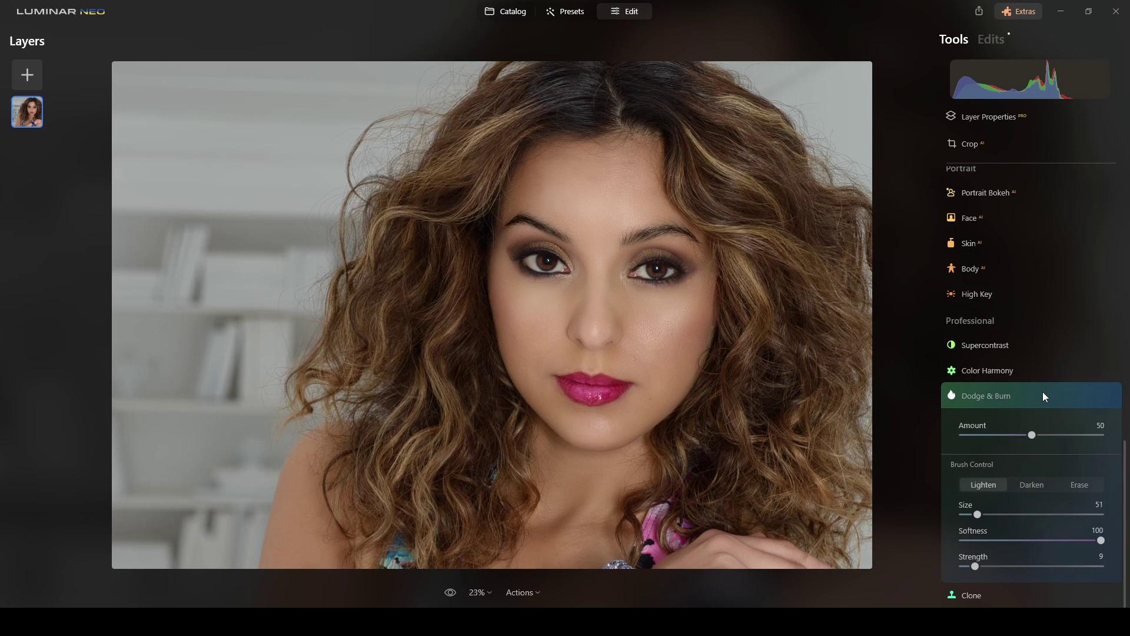
pyautogui.click(1045, 397)
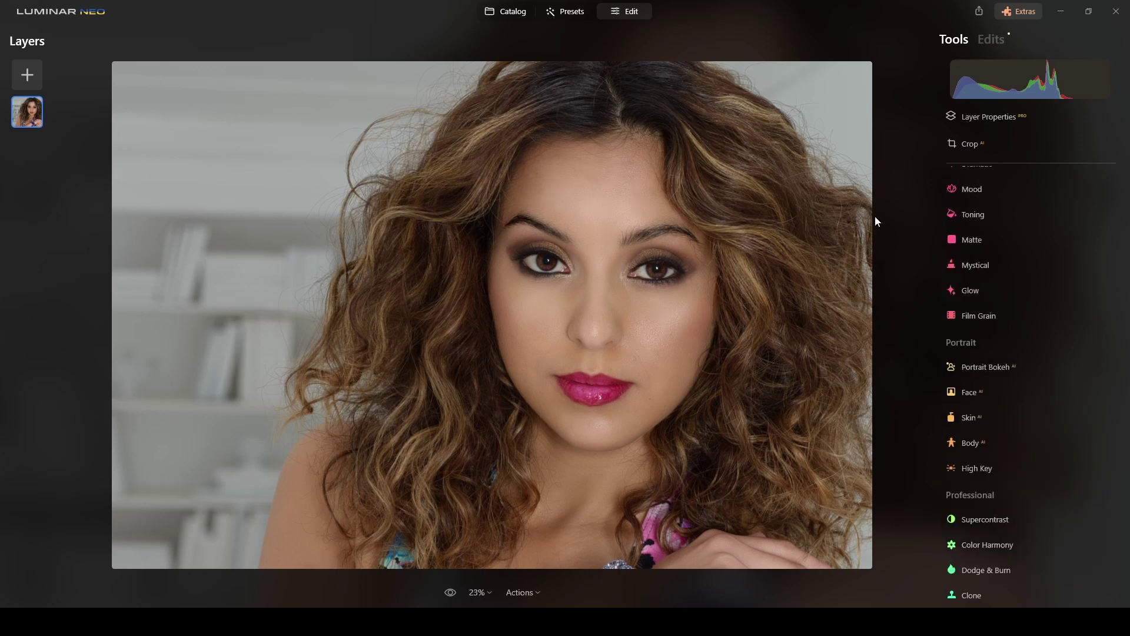
# - Compare the whole portrait before and after the retouching
pyautogui.scroll(8, 1018, 250)
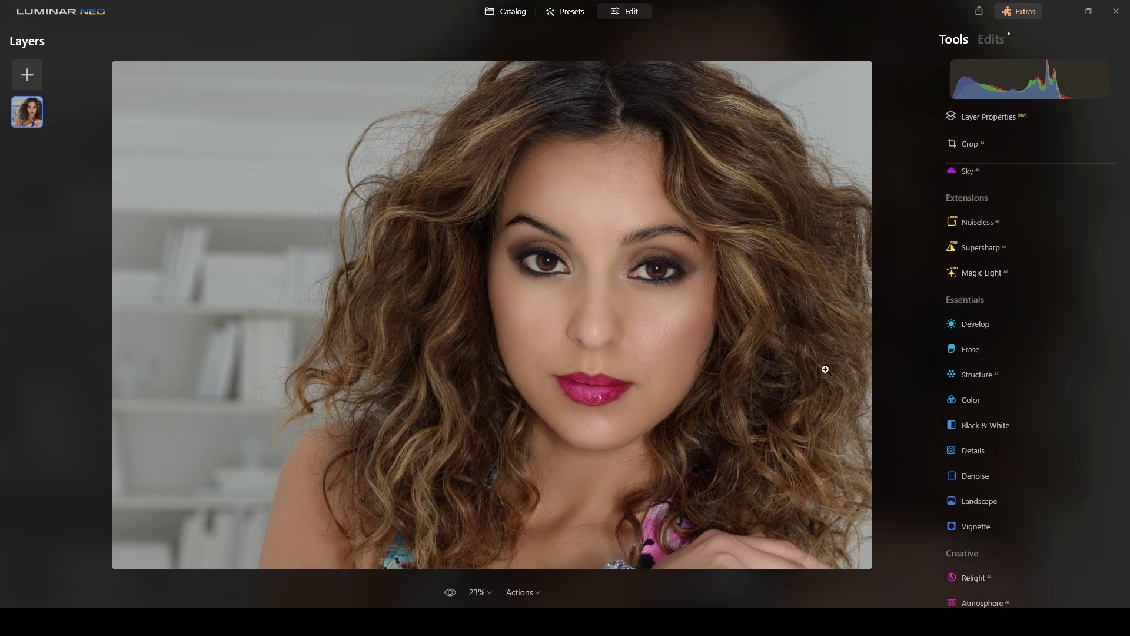
pyautogui.click(448, 594)
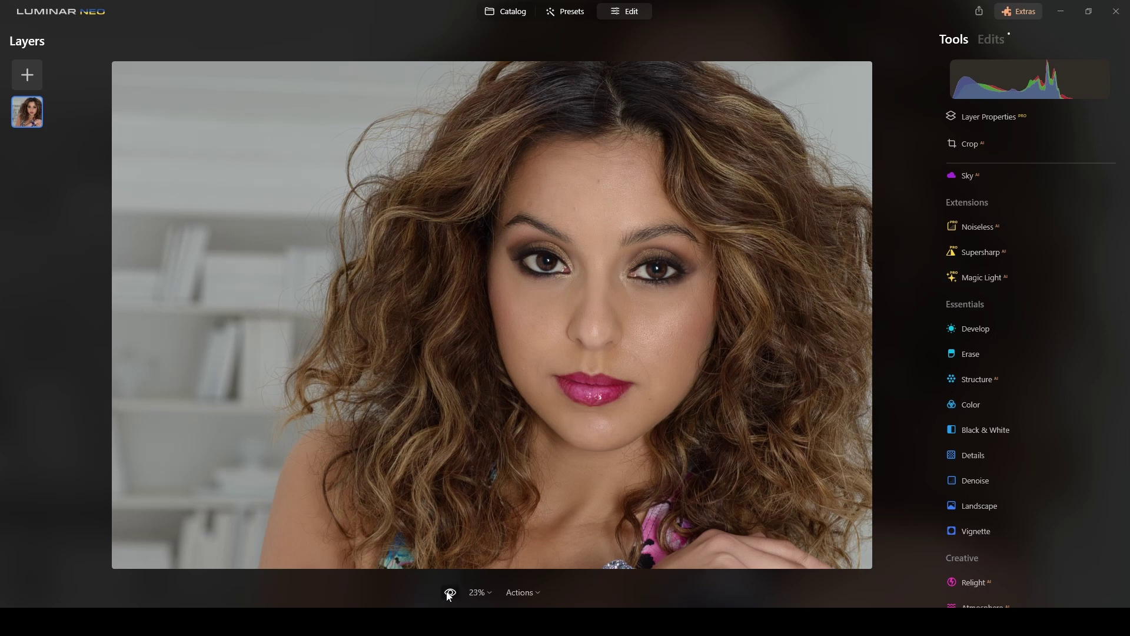
pyautogui.click(448, 595)
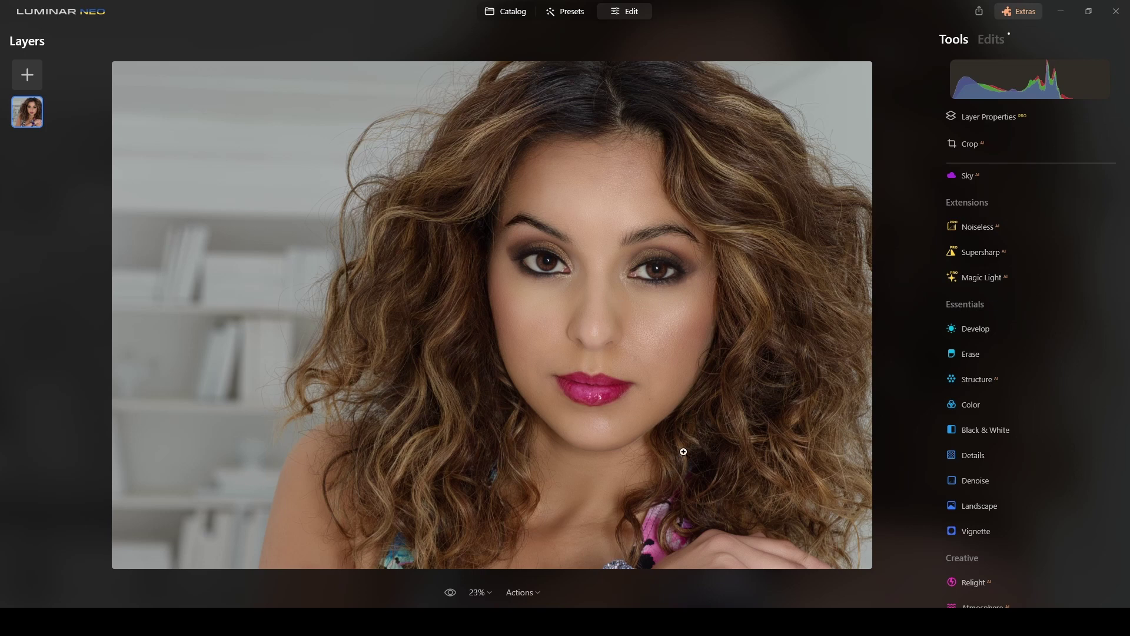
# - Set Develop Exposure to -1.54 and mask it with a linear gradient fading down from the portrait's upper edge to the nose
pyautogui.scroll(2, 1019, 261)
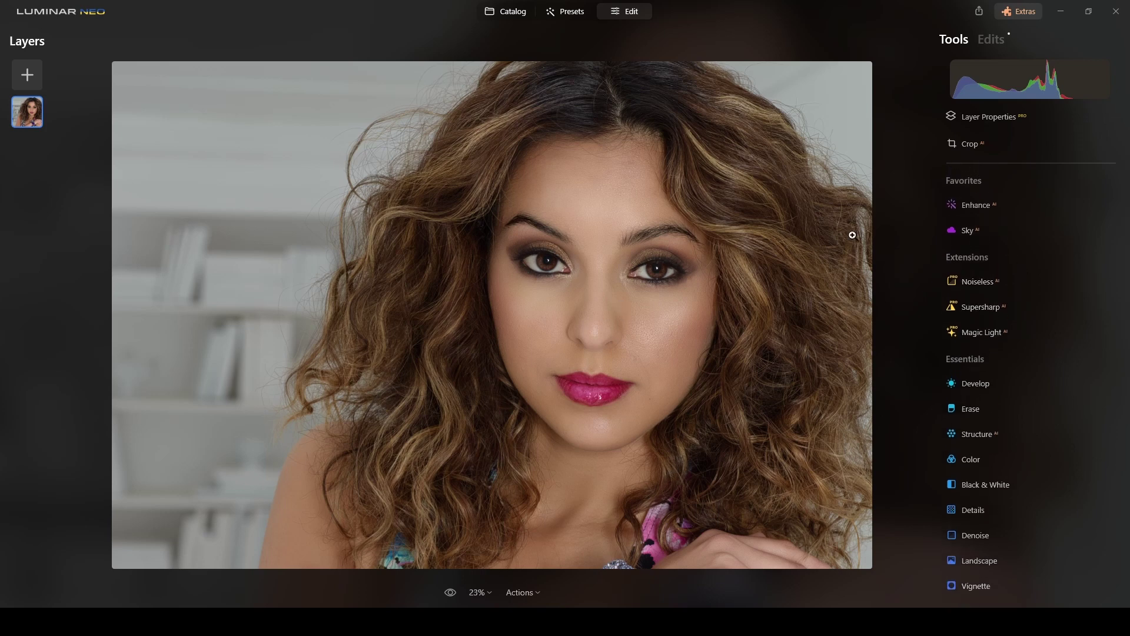
pyautogui.click(975, 384)
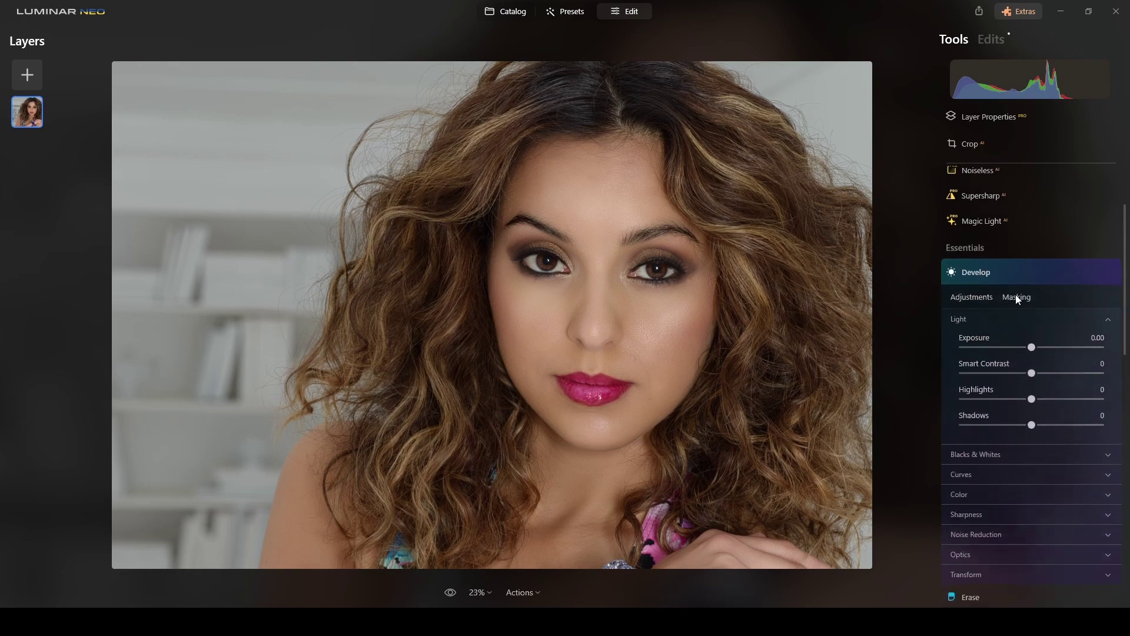
pyautogui.moveTo(1034, 349); pyautogui.dragTo(1011, 345)
pyautogui.click(1007, 297)
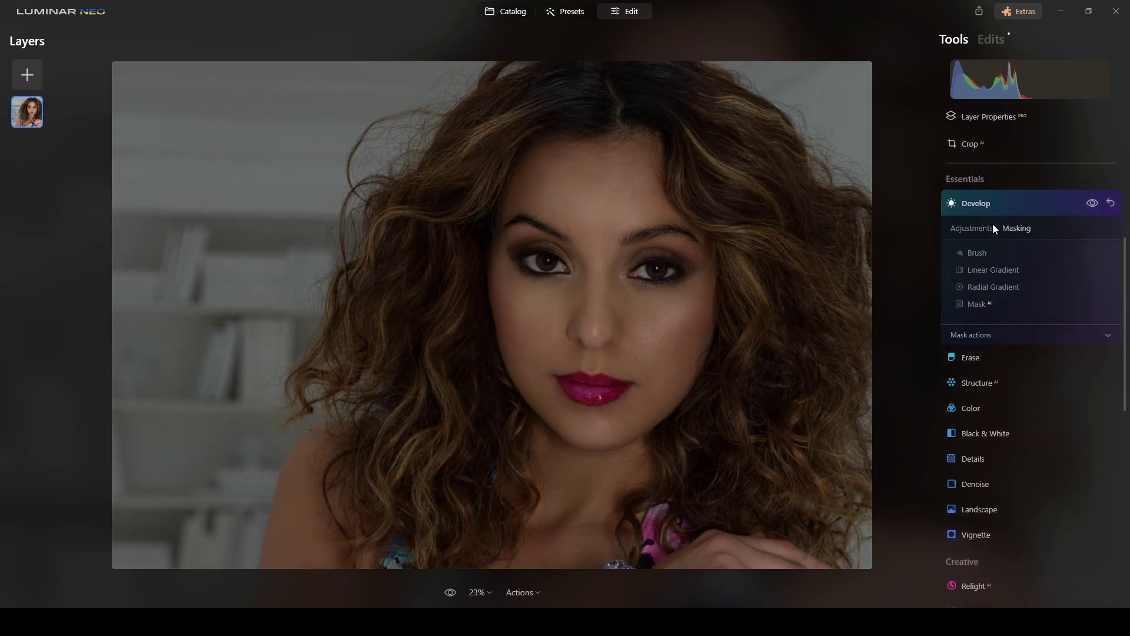
pyautogui.click(990, 270)
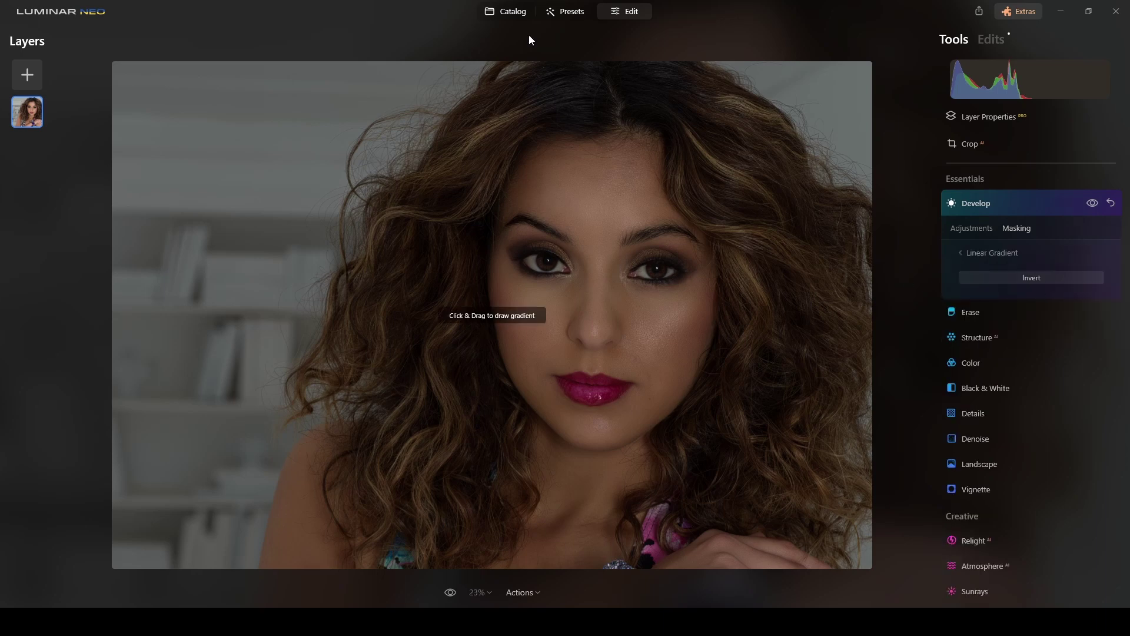
pyautogui.moveTo(493, 64); pyautogui.dragTo(493, 301)
pyautogui.moveTo(495, 183); pyautogui.dragTo(494, 177)
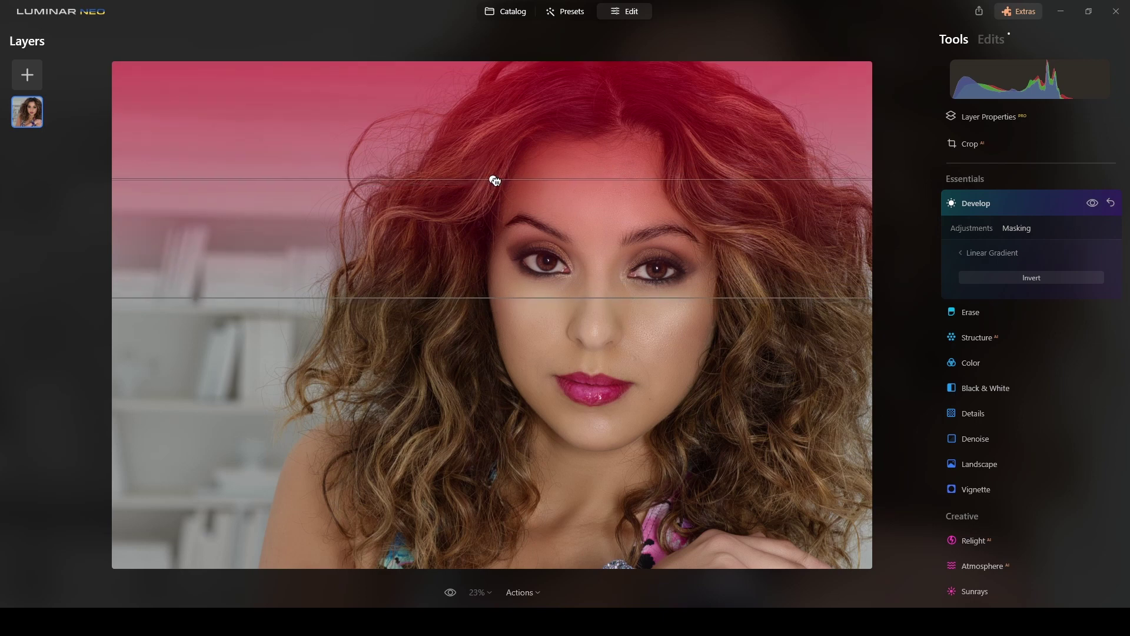
# - Set the masked Develop Exposure to -0.51 and add a second linear gradient fading up from the portrait's lower edge
pyautogui.click(973, 231)
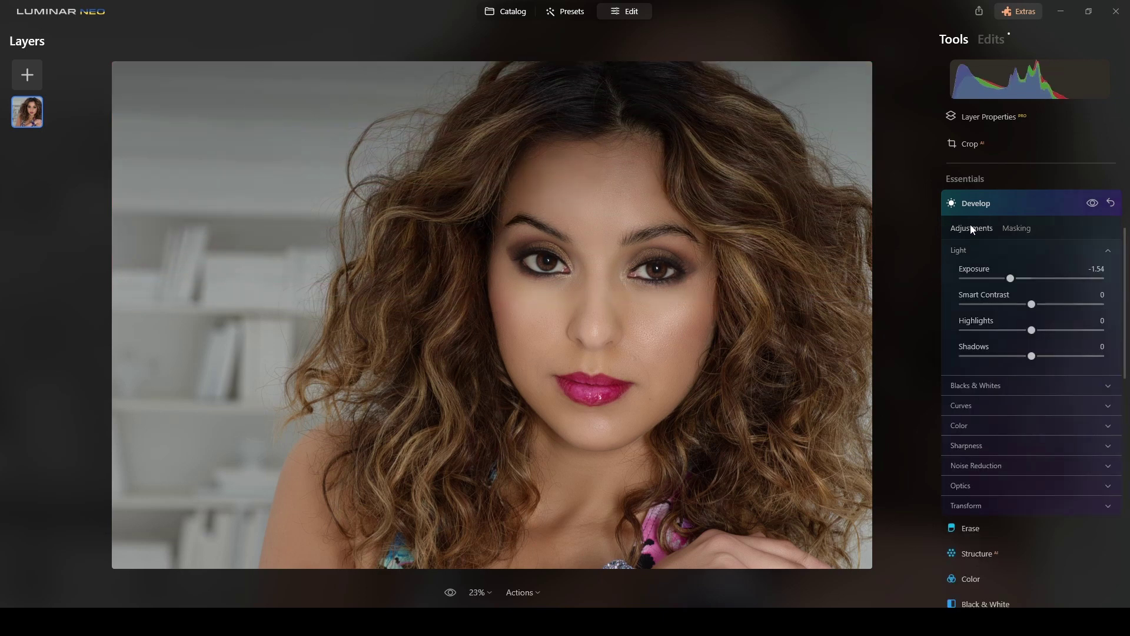
pyautogui.moveTo(1009, 278); pyautogui.dragTo(1026, 282)
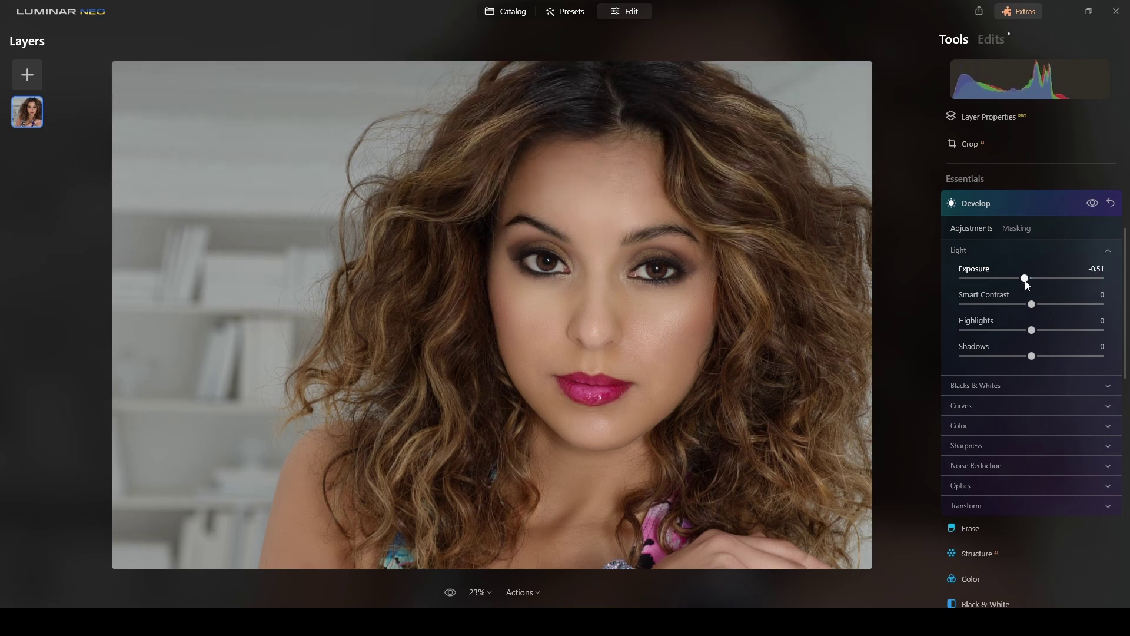
pyautogui.click(1017, 229)
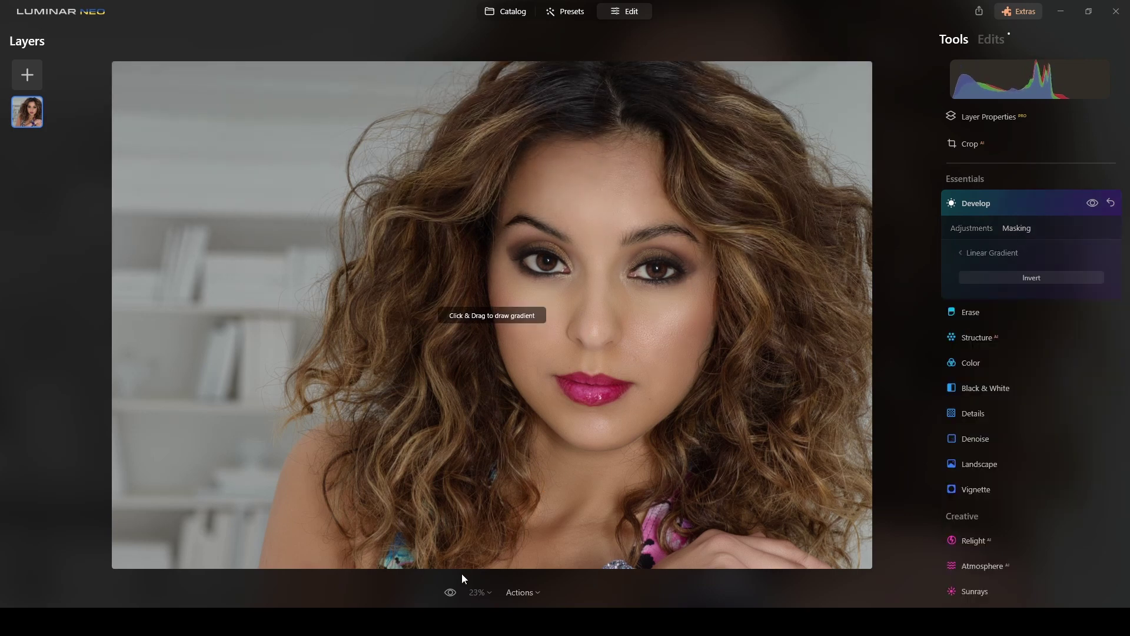
pyautogui.moveTo(506, 566); pyautogui.dragTo(509, 379)
pyautogui.moveTo(506, 473); pyautogui.dragTo(504, 478)
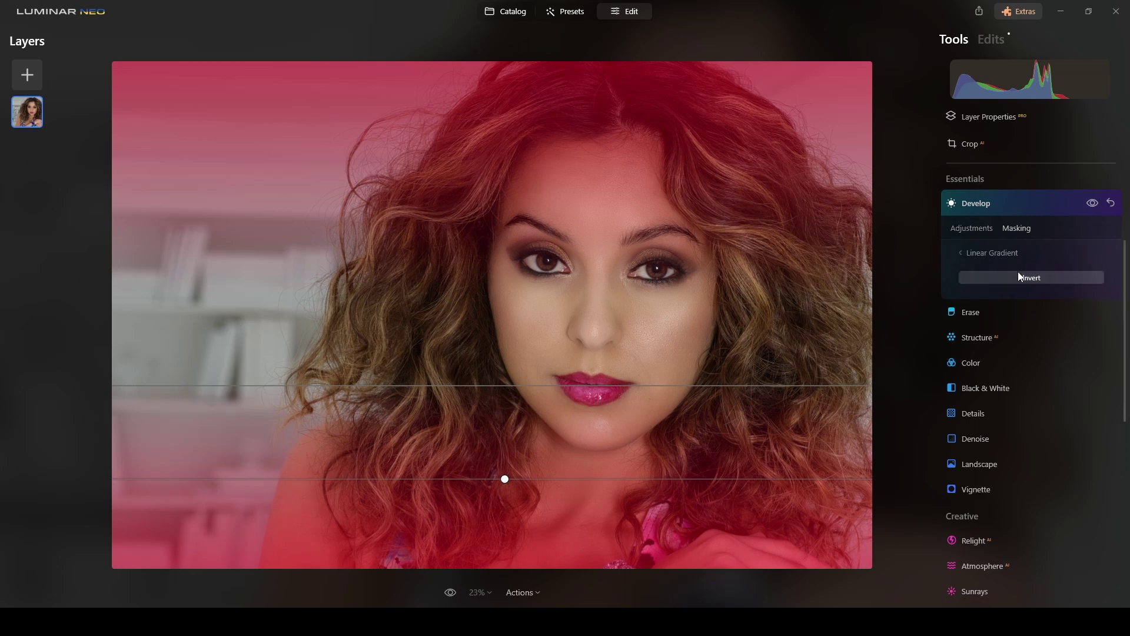
pyautogui.click(973, 229)
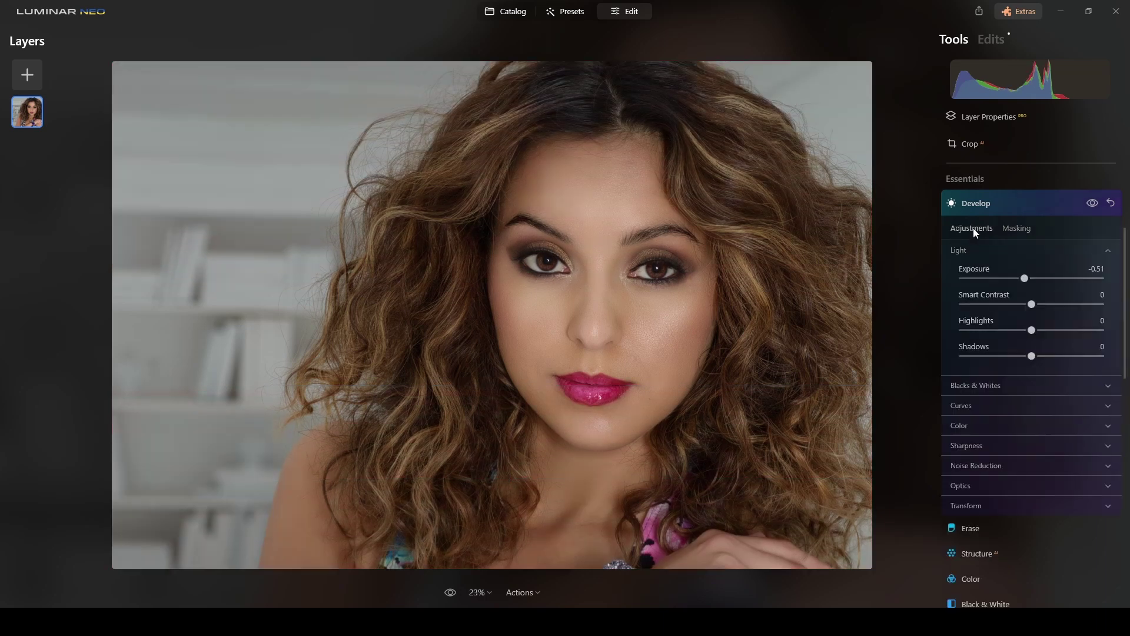
# - Compare the portrait with and without the masked Develop darkening, and close the Develop tool
pyautogui.click(1095, 204)
pyautogui.click(1094, 204)
pyautogui.click(1093, 203)
pyautogui.click(1094, 203)
pyautogui.click(1094, 203)
pyautogui.click(1046, 202)
pyautogui.click(1046, 202)
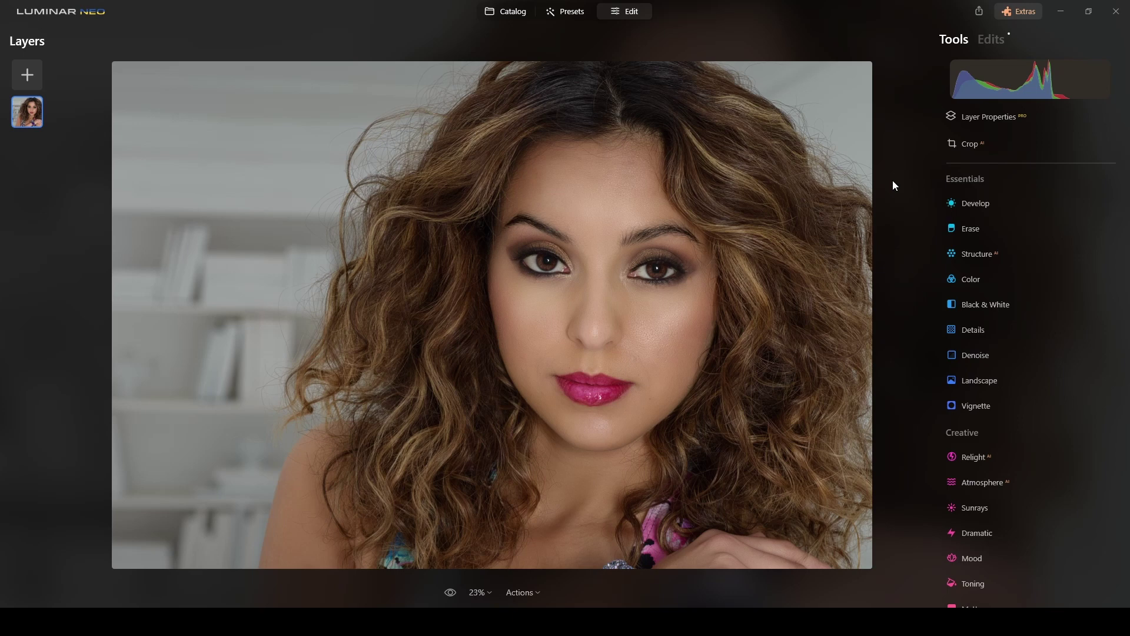
# - Add the first canvas texture from My Images as a layer at Opacity 100 with Multiply blending
pyautogui.click(29, 71)
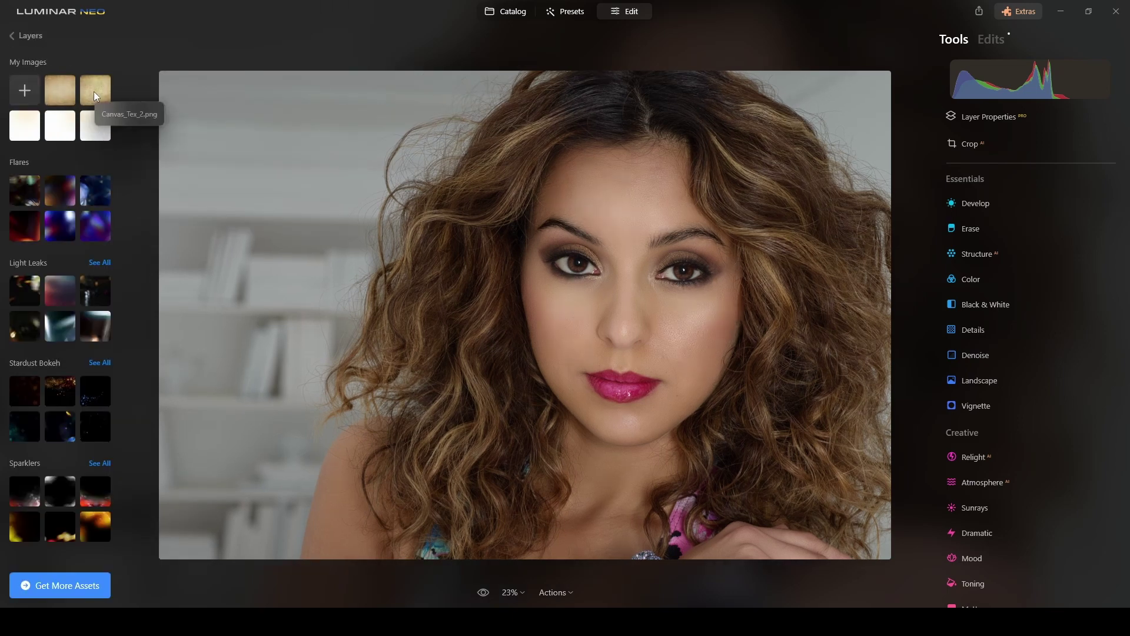
pyautogui.click(64, 93)
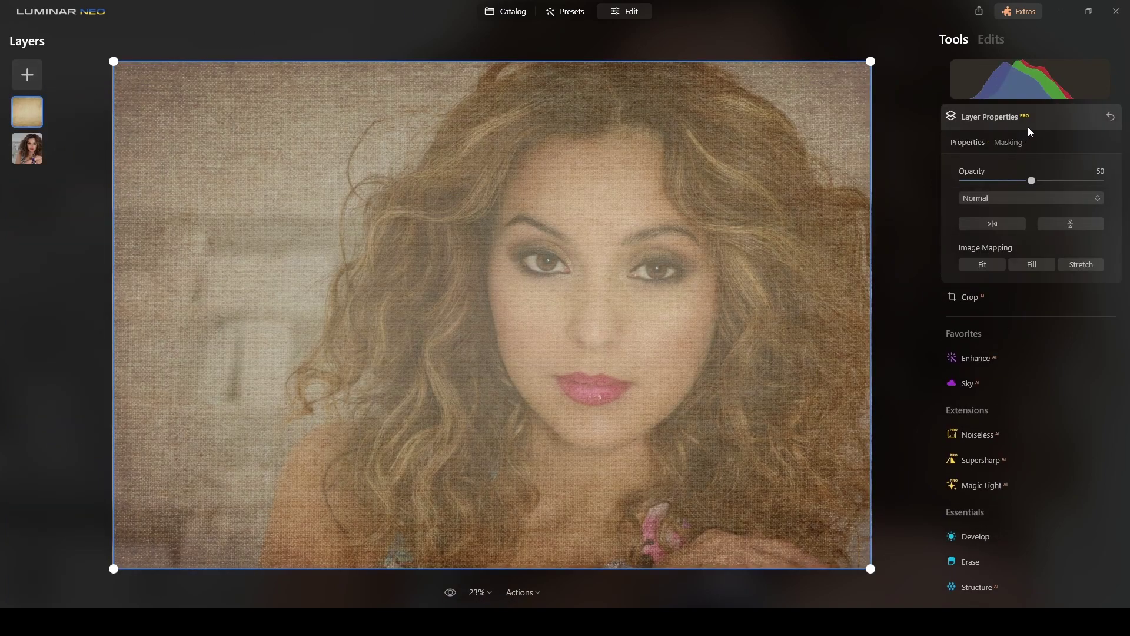
pyautogui.moveTo(1034, 181); pyautogui.dragTo(1117, 184)
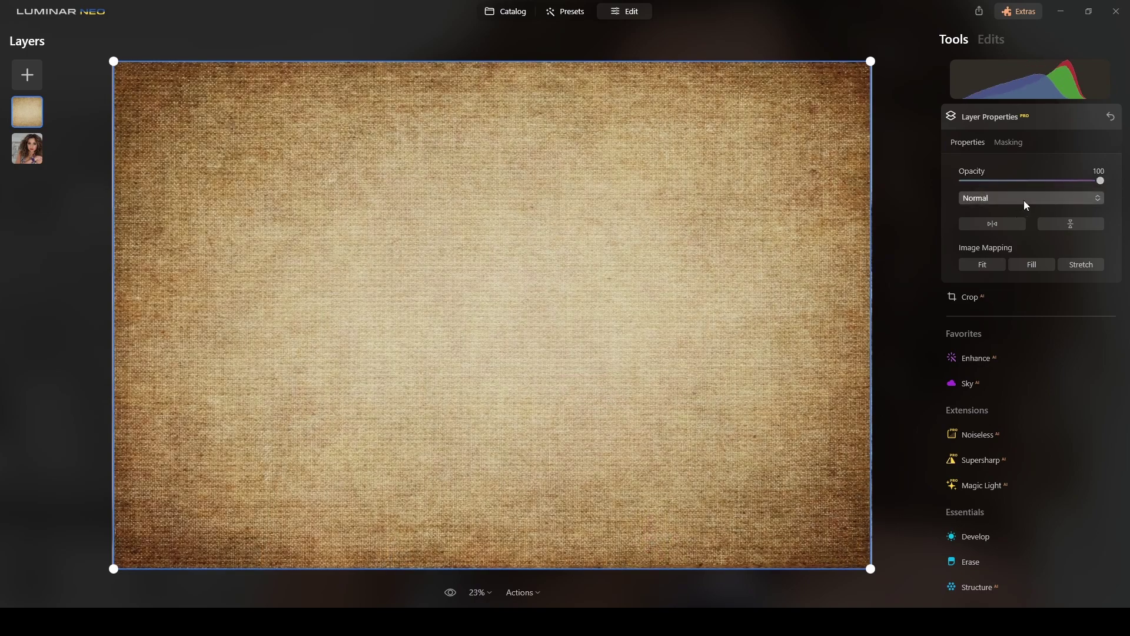
pyautogui.click(1024, 200)
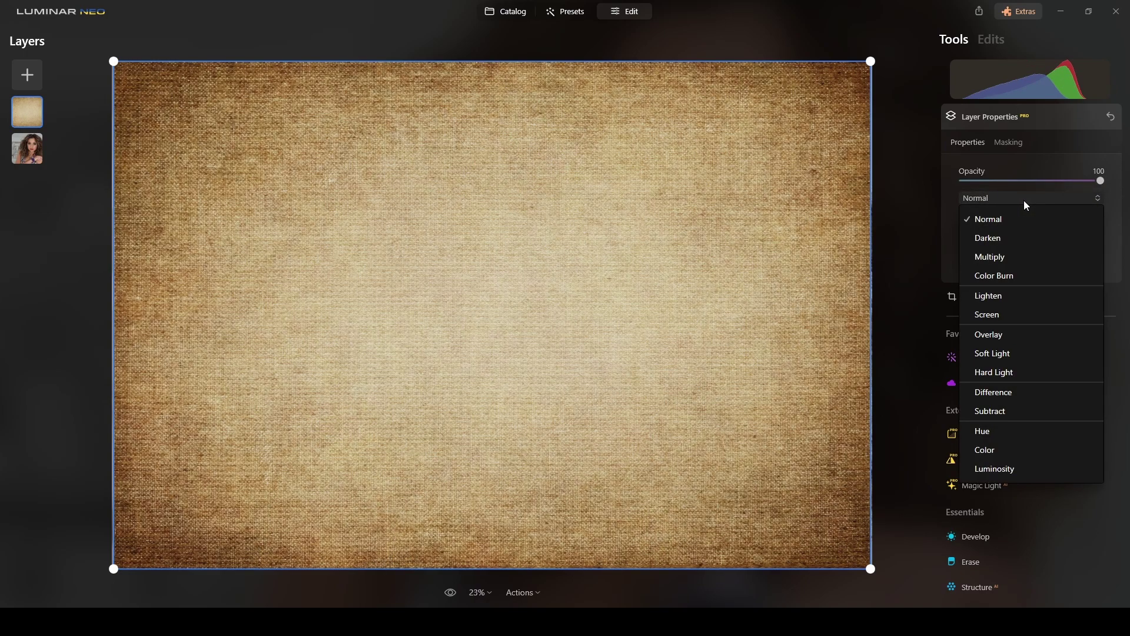
pyautogui.click(1011, 257)
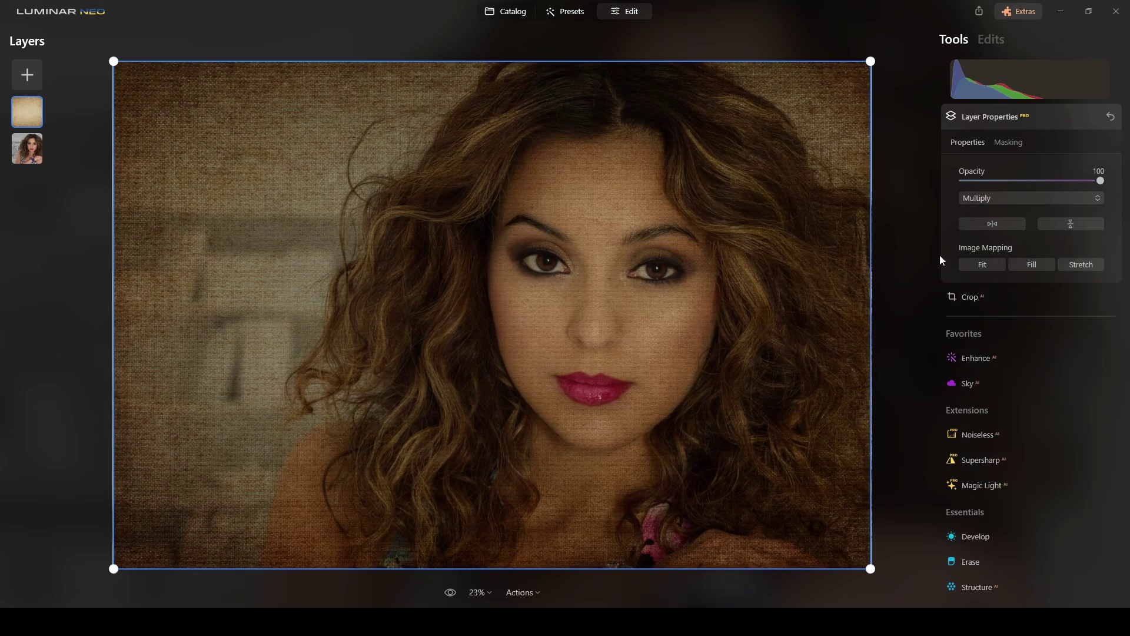
# - Try the Screen, Overlay and Soft Light blend modes on the canvas texture layer
pyautogui.click(1032, 199)
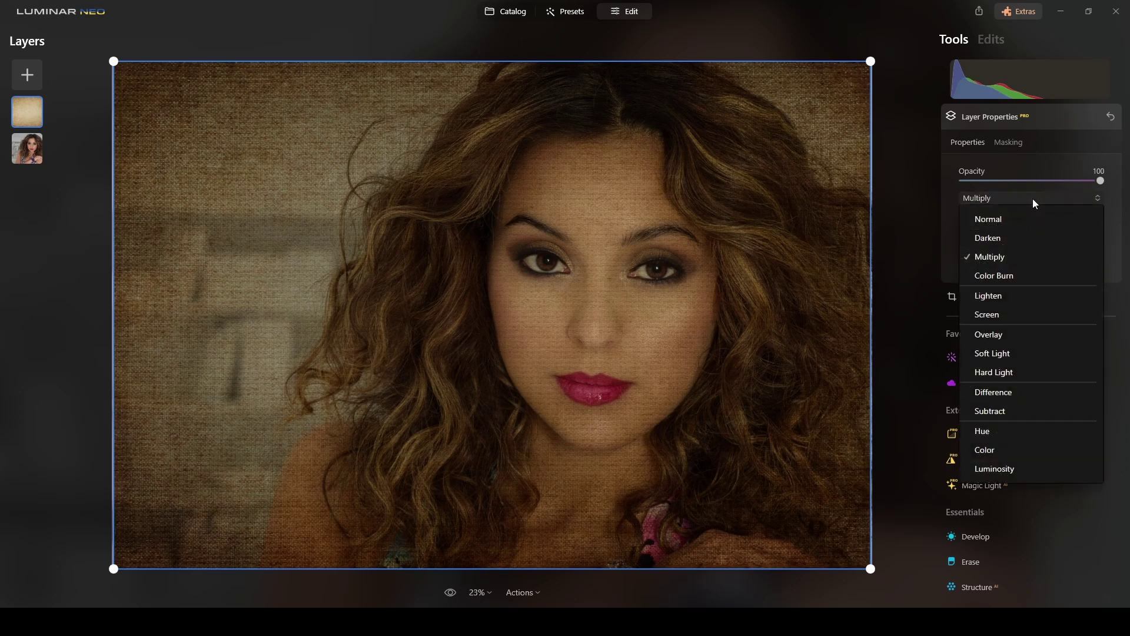
pyautogui.click(1006, 314)
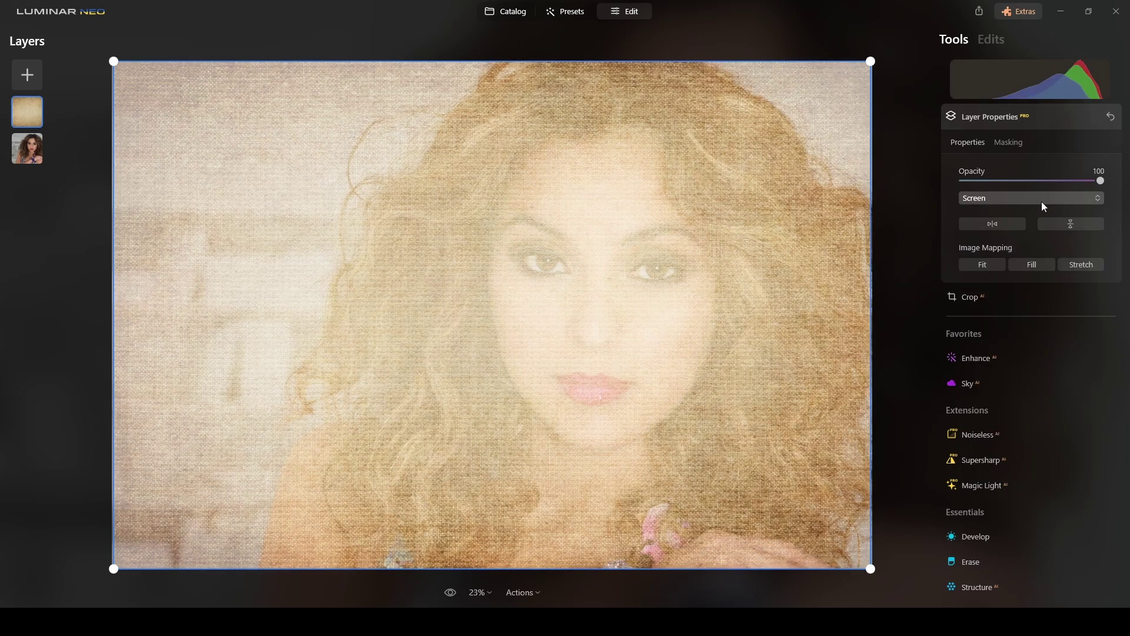
pyautogui.click(1041, 200)
pyautogui.click(1012, 334)
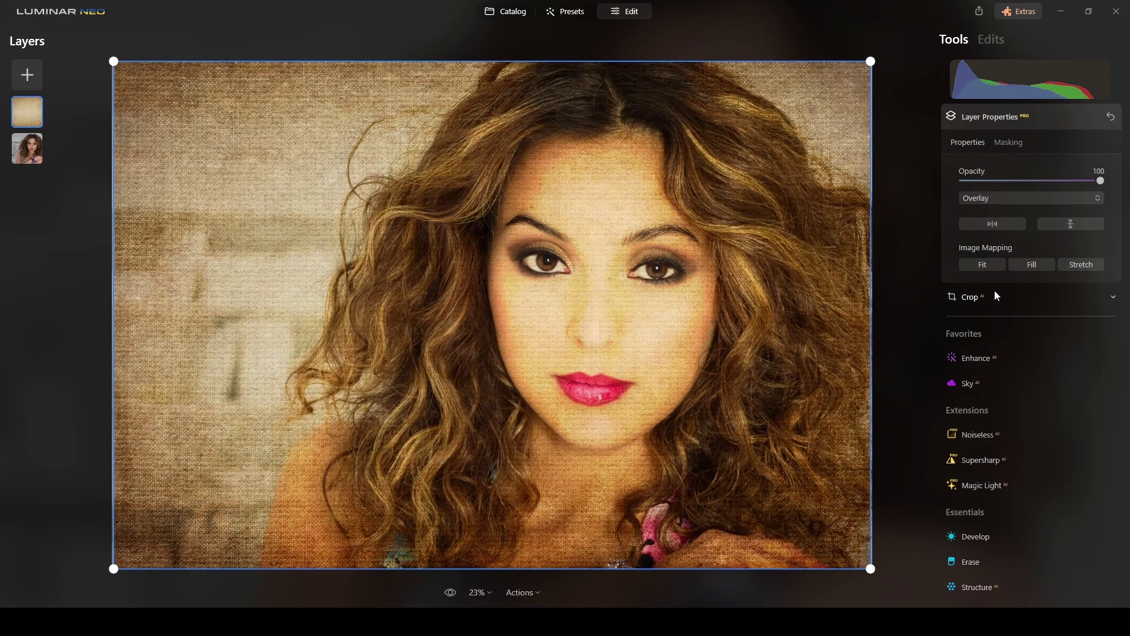
pyautogui.click(1050, 199)
pyautogui.click(1013, 352)
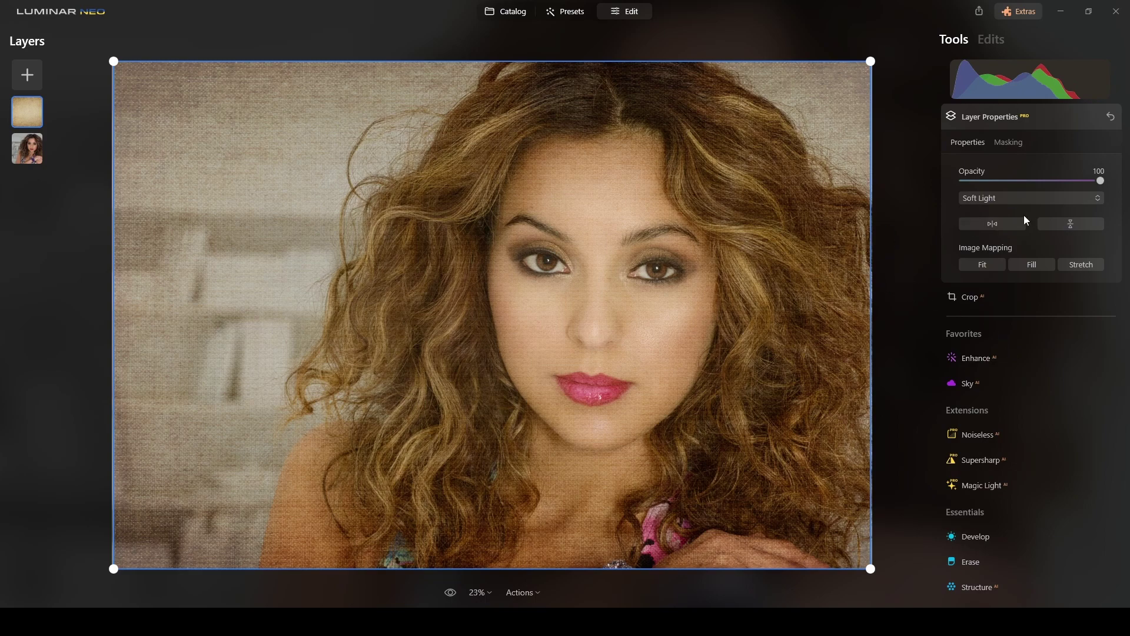
# - Set the canvas texture layer to Multiply blending at Opacity 60 and close its layer properties
pyautogui.click(1048, 197)
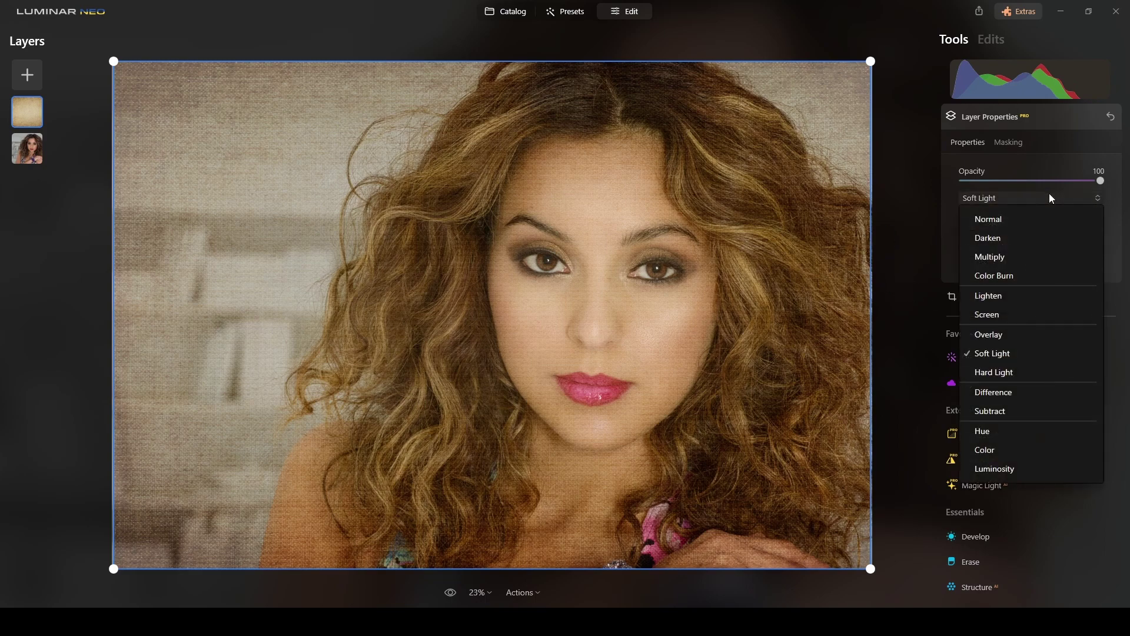
pyautogui.click(1001, 256)
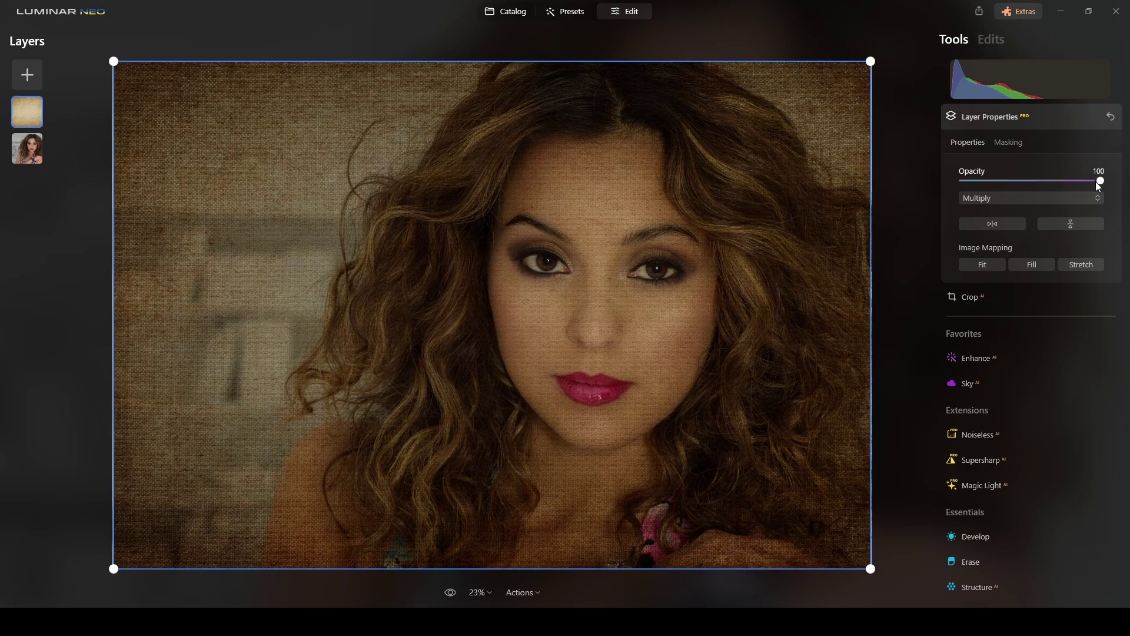
pyautogui.moveTo(1097, 183); pyautogui.dragTo(1045, 183)
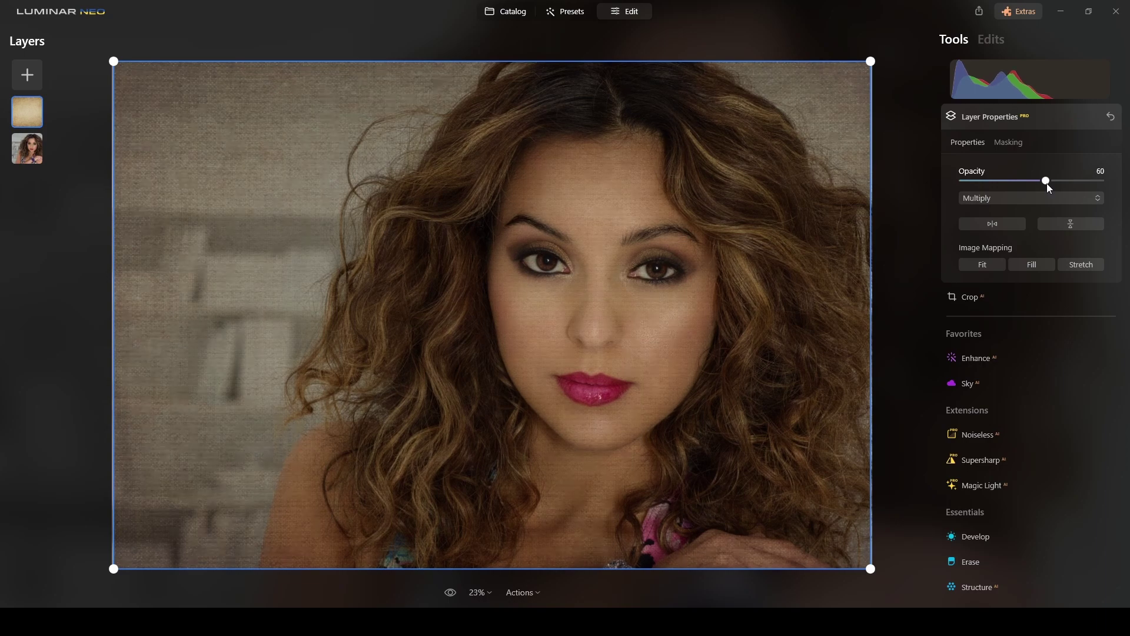
pyautogui.click(1072, 119)
# - Check the texture on the face up close and widen the texture layer slightly past both side edges of the portrait
pyautogui.click(567, 259)
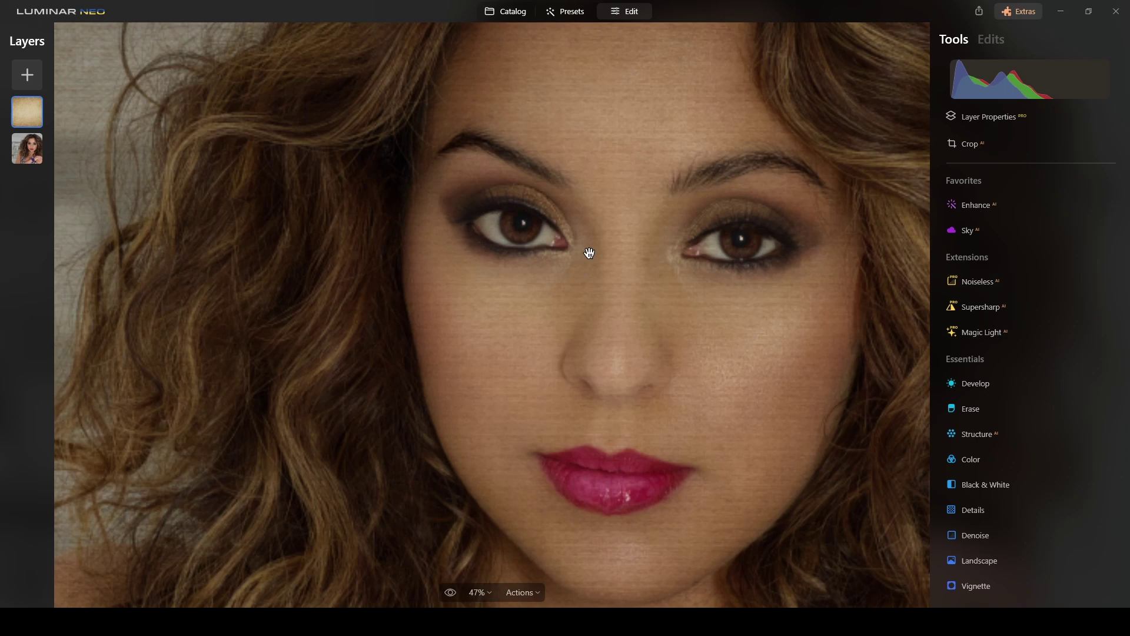
pyautogui.click(599, 147)
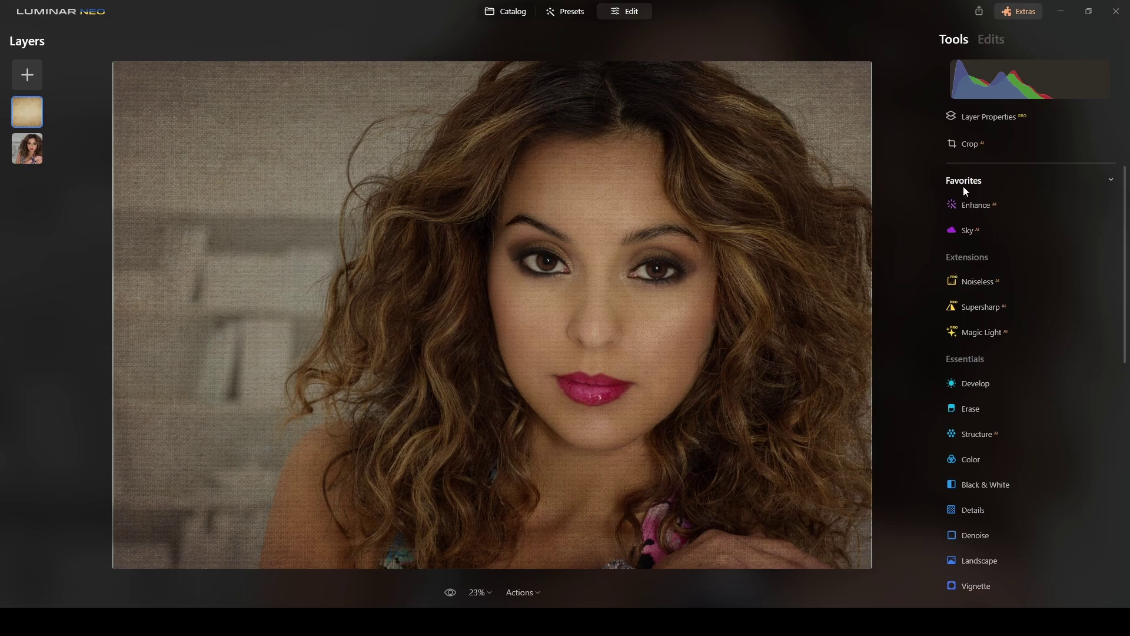
pyautogui.click(988, 117)
pyautogui.moveTo(872, 345); pyautogui.dragTo(879, 346)
pyautogui.moveTo(114, 312); pyautogui.dragTo(104, 313)
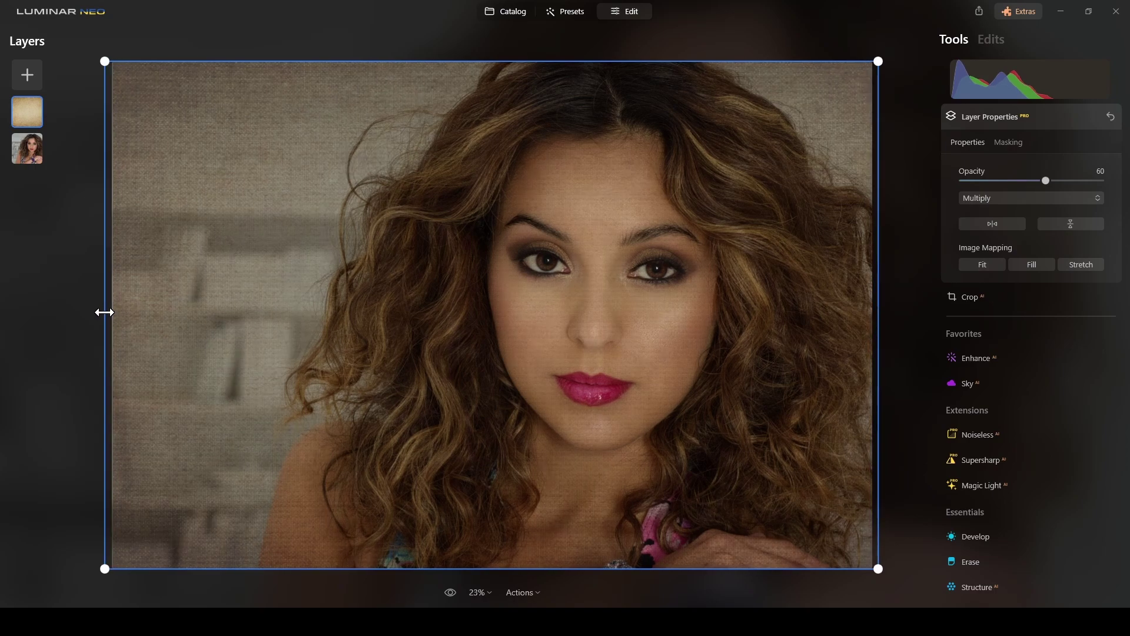
# - Erase the canvas texture from the face, neck, shoulder and hand using a layer mask brush at Strength 30
pyautogui.click(1060, 117)
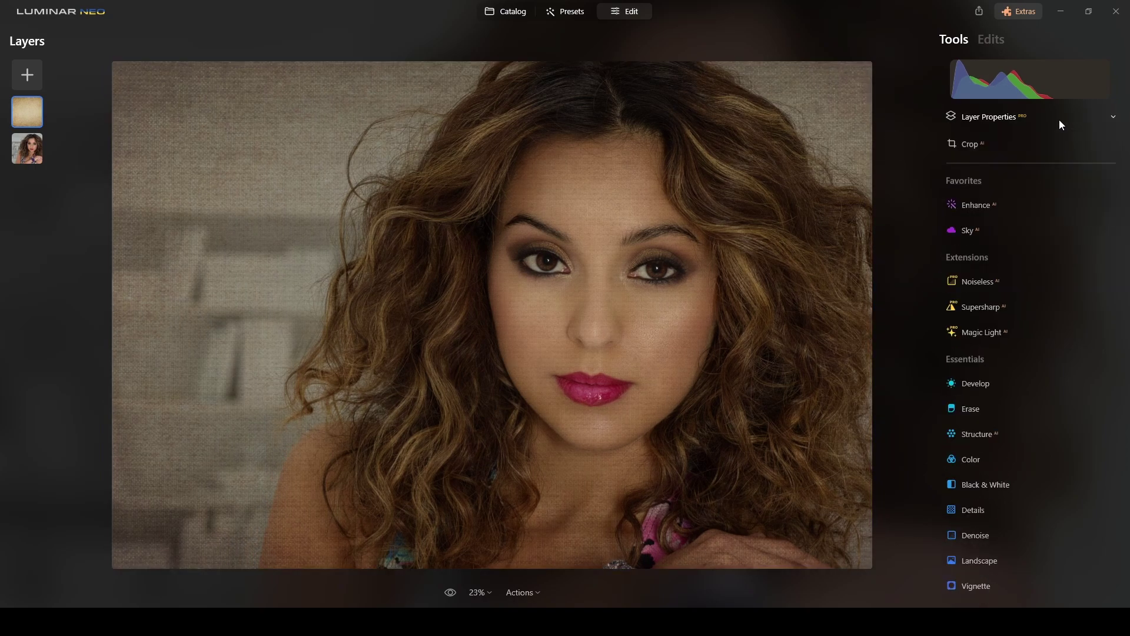
pyautogui.click(984, 122)
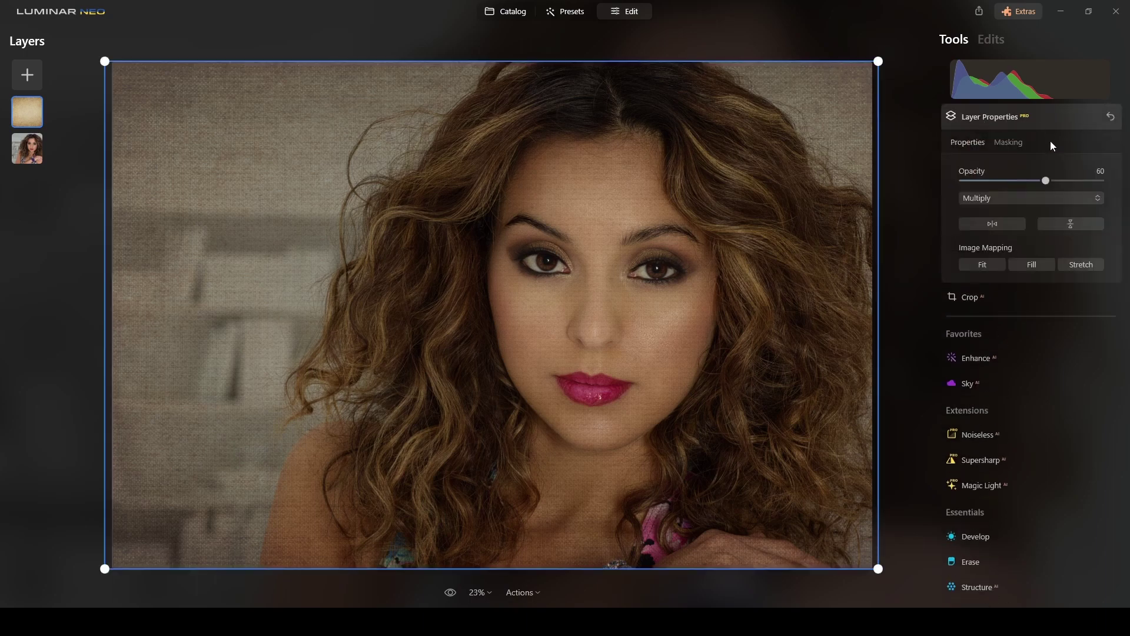
pyautogui.click(1011, 142)
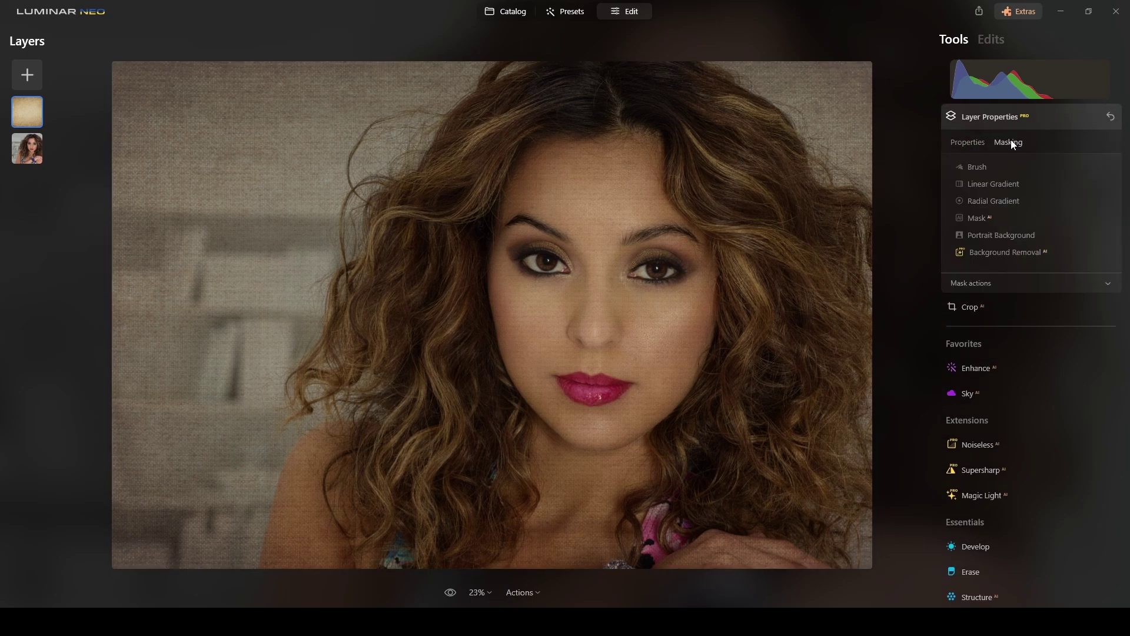
pyautogui.click(978, 168)
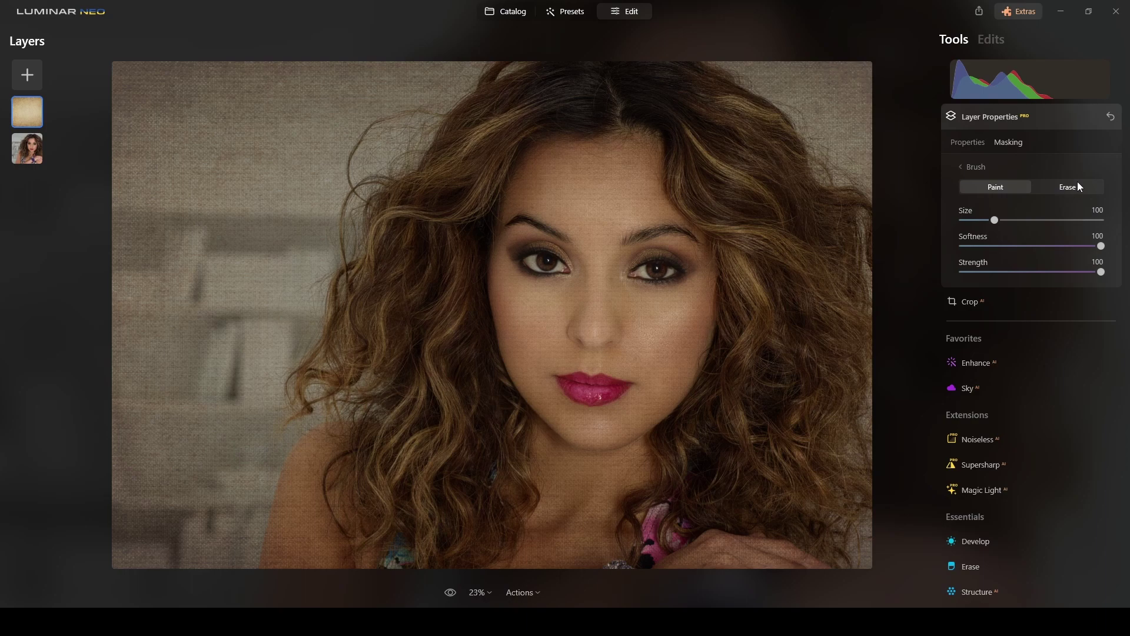
pyautogui.click(1068, 188)
pyautogui.moveTo(1006, 272); pyautogui.dragTo(1004, 273)
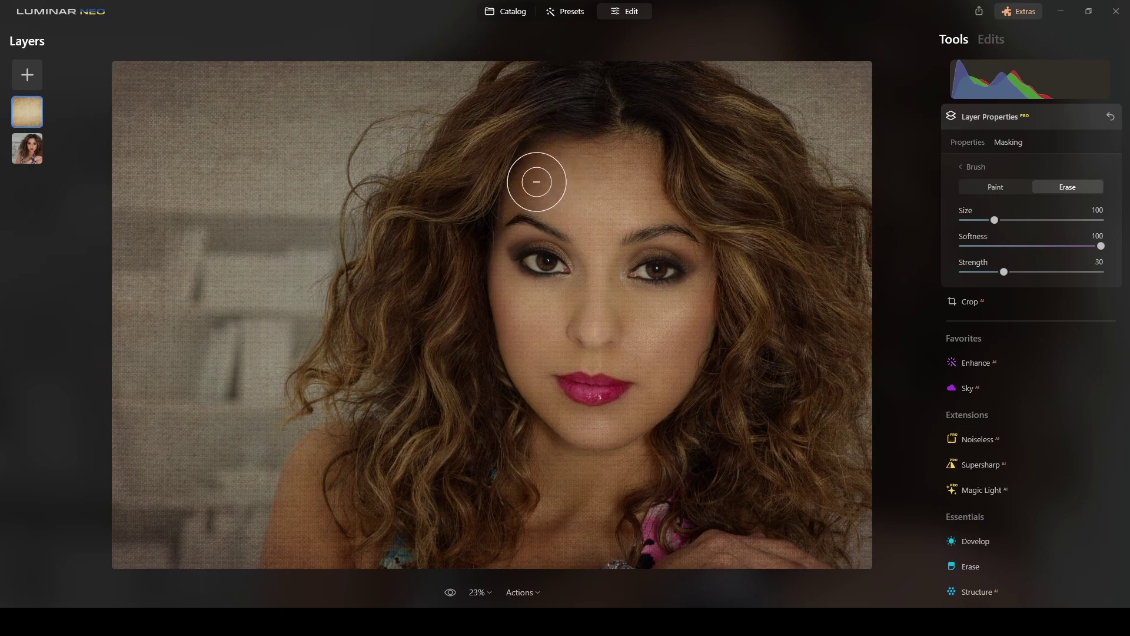
pyautogui.moveTo(592, 165)
pyautogui.mouseDown()
pyautogui.moveTo(638, 210)
pyautogui.moveTo(544, 232)
pyautogui.moveTo(542, 267)
pyautogui.moveTo(557, 182)
pyautogui.moveTo(526, 305)
pyautogui.moveTo(629, 183)
pyautogui.moveTo(645, 281)
pyautogui.moveTo(696, 276)
pyautogui.moveTo(599, 267)
pyautogui.moveTo(551, 318)
pyautogui.moveTo(604, 343)
pyautogui.moveTo(550, 356)
pyautogui.moveTo(543, 391)
pyautogui.moveTo(623, 421)
pyautogui.moveTo(674, 355)
pyautogui.moveTo(615, 304)
pyautogui.moveTo(670, 248)
pyautogui.moveTo(560, 295)
pyautogui.moveTo(543, 223)
pyautogui.moveTo(510, 259)
pyautogui.moveTo(619, 154)
pyautogui.moveTo(672, 186)
pyautogui.moveTo(687, 300)
pyautogui.moveTo(626, 409)
pyautogui.moveTo(571, 465)
pyautogui.moveTo(549, 514)
pyautogui.moveTo(574, 515)
pyautogui.moveTo(568, 542)
pyautogui.mouseUp()
pyautogui.moveTo(313, 474)
pyautogui.mouseDown()
pyautogui.moveTo(294, 554)
pyautogui.moveTo(310, 457)
pyautogui.moveTo(347, 512)
pyautogui.mouseUp()
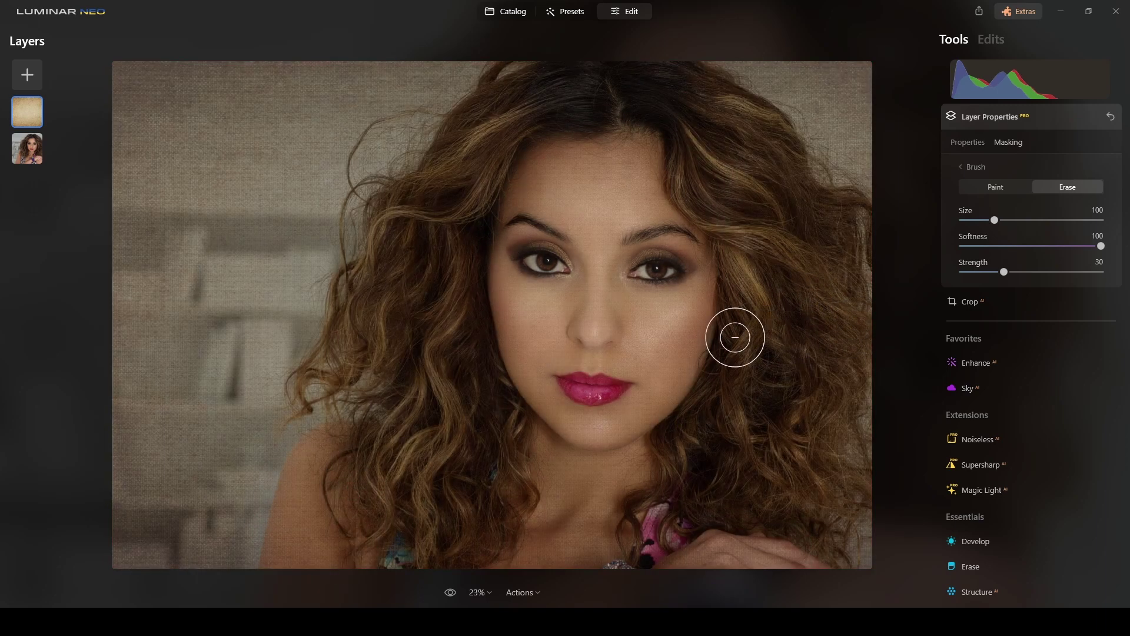
pyautogui.moveTo(548, 201)
pyautogui.mouseDown()
pyautogui.moveTo(519, 228)
pyautogui.moveTo(647, 175)
pyautogui.moveTo(671, 289)
pyautogui.moveTo(545, 248)
pyautogui.moveTo(523, 350)
pyautogui.moveTo(520, 327)
pyautogui.moveTo(697, 318)
pyautogui.moveTo(633, 310)
pyautogui.moveTo(577, 419)
pyautogui.moveTo(638, 397)
pyautogui.moveTo(581, 390)
pyautogui.moveTo(601, 417)
pyautogui.moveTo(612, 295)
pyautogui.moveTo(619, 368)
pyautogui.moveTo(581, 471)
pyautogui.moveTo(606, 482)
pyautogui.moveTo(593, 500)
pyautogui.moveTo(640, 418)
pyautogui.moveTo(588, 542)
pyautogui.moveTo(527, 485)
pyautogui.moveTo(518, 528)
pyautogui.moveTo(500, 521)
pyautogui.mouseUp()
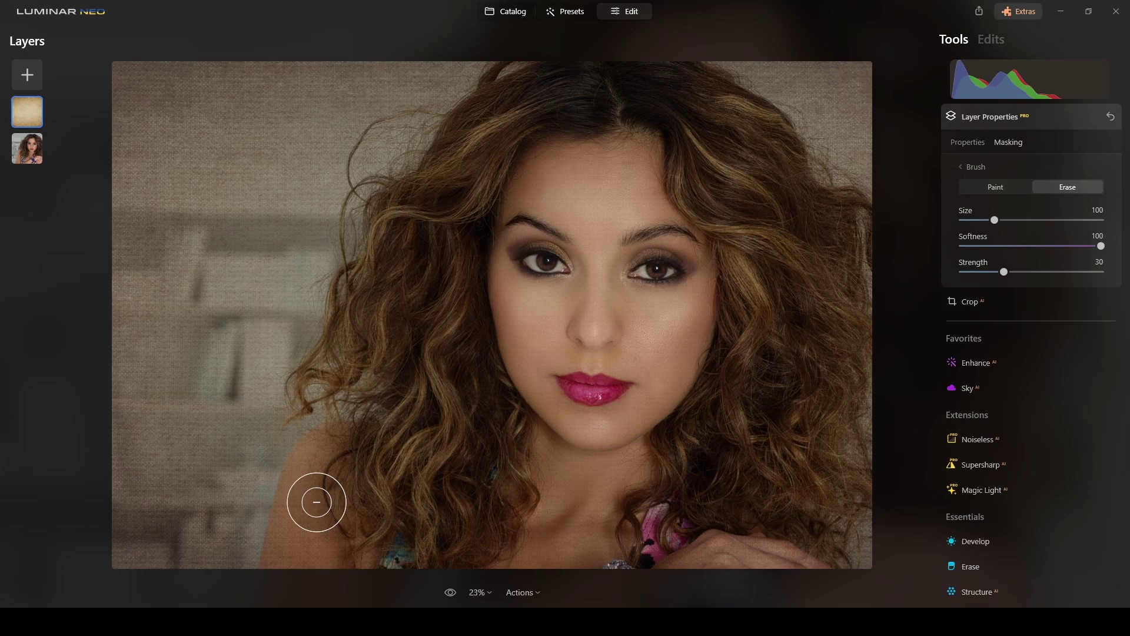
pyautogui.moveTo(351, 461)
pyautogui.mouseDown()
pyautogui.moveTo(310, 485)
pyautogui.moveTo(353, 559)
pyautogui.mouseUp()
pyautogui.moveTo(706, 560); pyautogui.dragTo(745, 554)
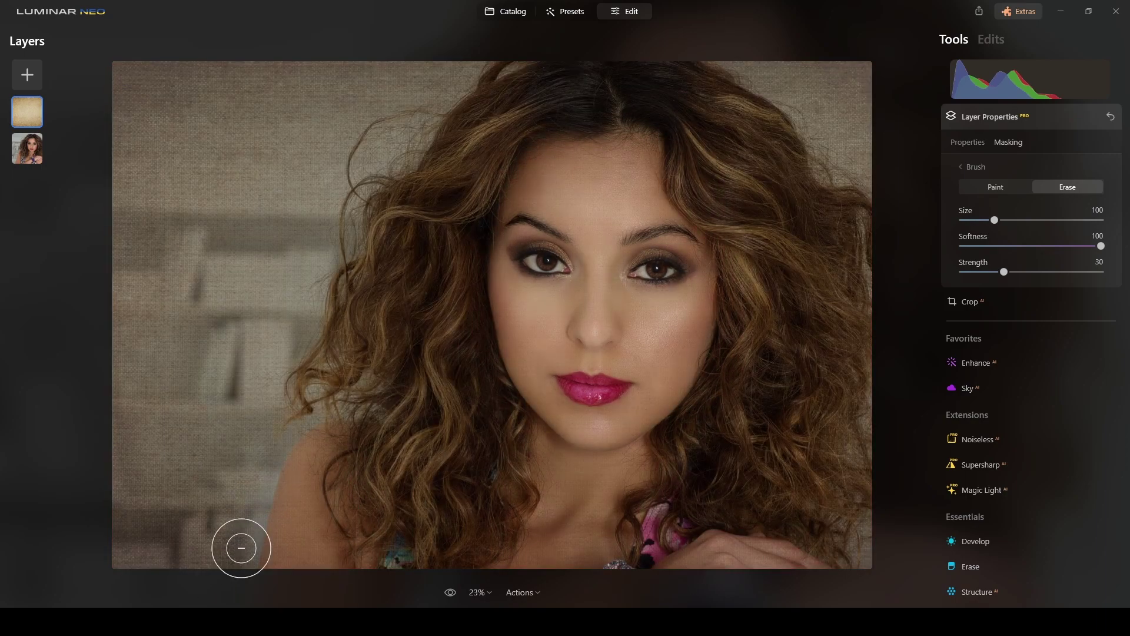
# - Paint the canvas texture back over the background beside the shoulder with the mask brush at Strength 30
pyautogui.click(1007, 188)
pyautogui.moveTo(240, 512)
pyautogui.mouseDown()
pyautogui.moveTo(230, 562)
pyautogui.moveTo(259, 471)
pyautogui.mouseUp()
pyautogui.moveTo(235, 532); pyautogui.dragTo(200, 559)
pyautogui.moveTo(255, 479)
pyautogui.mouseDown()
pyautogui.moveTo(233, 583)
pyautogui.moveTo(343, 590)
pyautogui.moveTo(374, 562)
pyautogui.mouseUp()
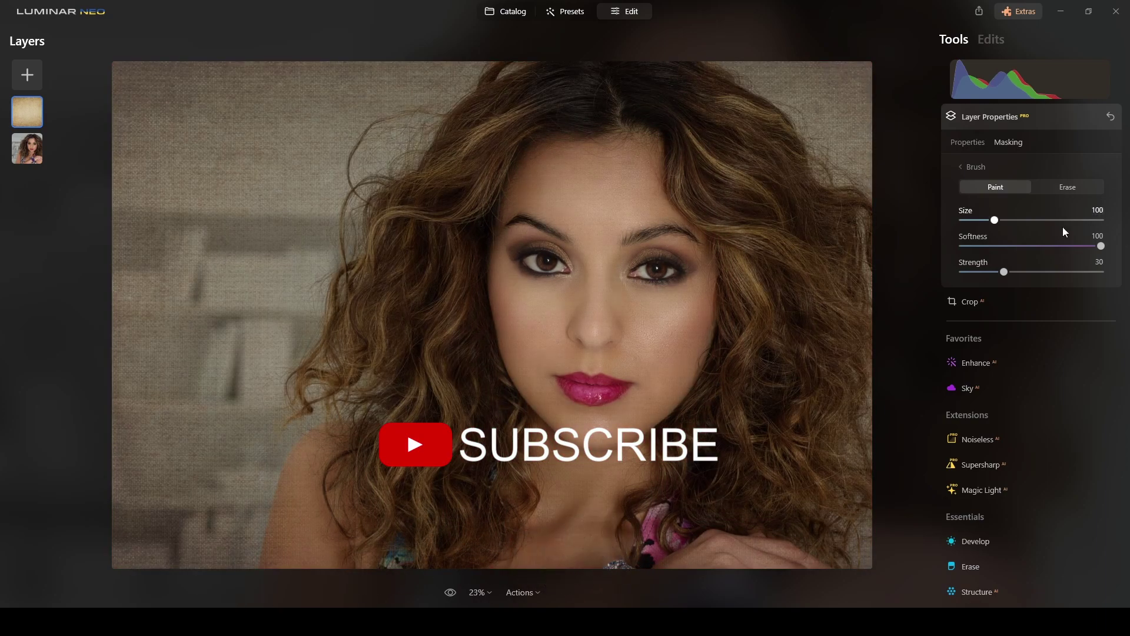
# - Paint a little canvas texture back onto the face at brush Strength 11, and close the layer properties
pyautogui.moveTo(984, 274); pyautogui.dragTo(980, 274)
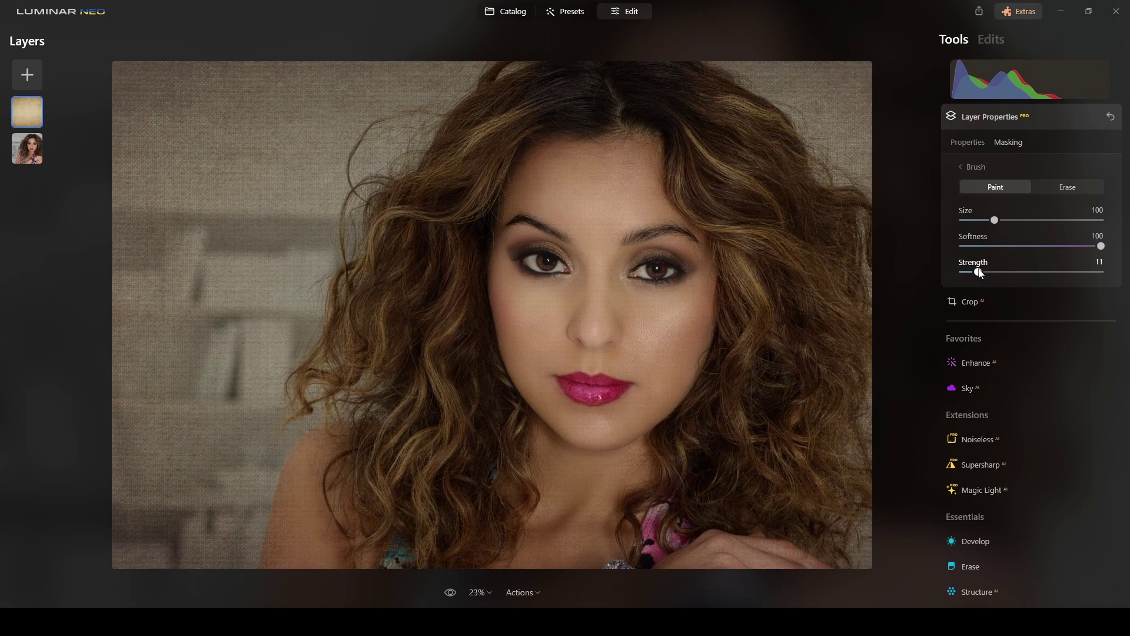
pyautogui.moveTo(518, 255)
pyautogui.mouseDown()
pyautogui.moveTo(638, 196)
pyautogui.moveTo(583, 190)
pyautogui.moveTo(659, 321)
pyautogui.moveTo(646, 351)
pyautogui.moveTo(671, 333)
pyautogui.moveTo(580, 361)
pyautogui.moveTo(555, 547)
pyautogui.moveTo(675, 362)
pyautogui.mouseUp()
pyautogui.moveTo(675, 312)
pyautogui.mouseDown()
pyautogui.moveTo(648, 392)
pyautogui.moveTo(563, 322)
pyautogui.moveTo(611, 200)
pyautogui.moveTo(521, 278)
pyautogui.moveTo(541, 334)
pyautogui.moveTo(575, 286)
pyautogui.moveTo(546, 179)
pyautogui.moveTo(652, 206)
pyautogui.mouseUp()
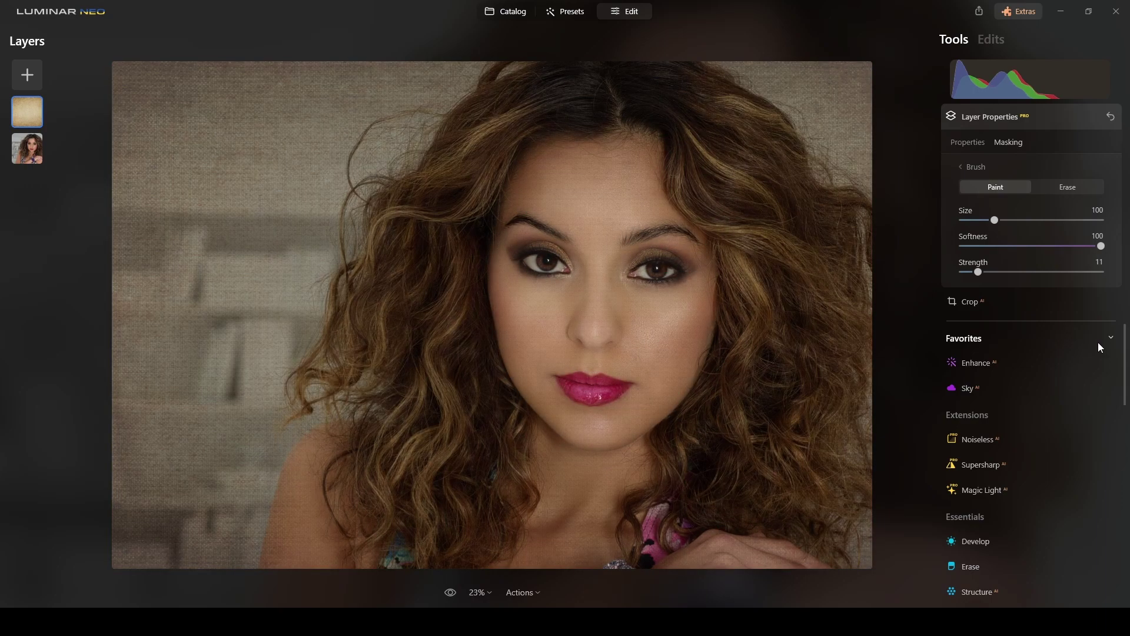
pyautogui.click(1049, 122)
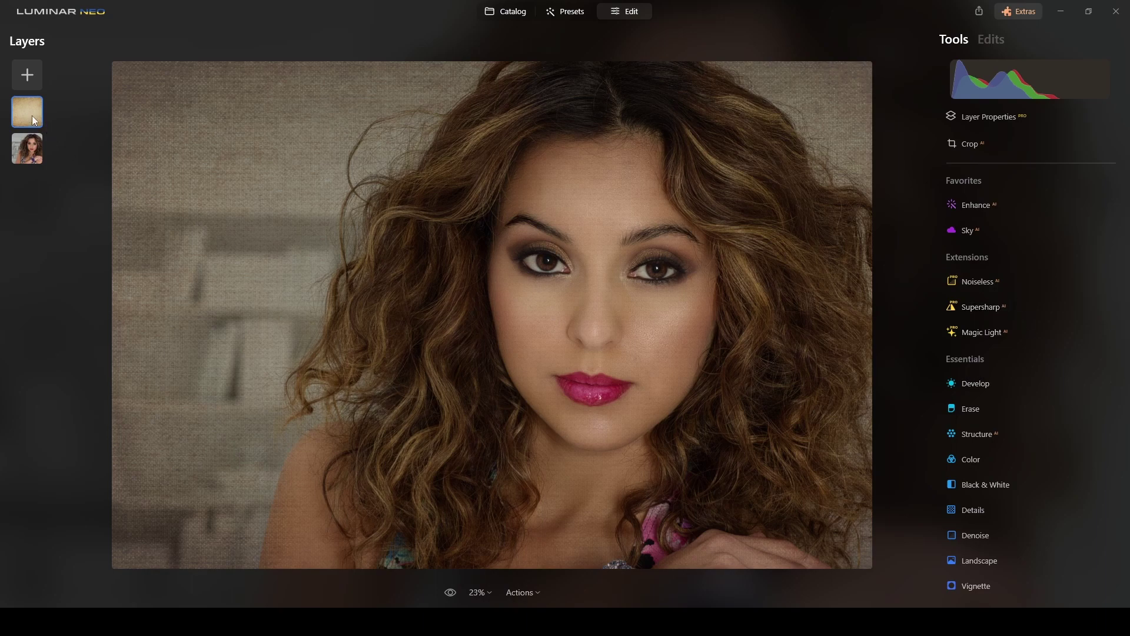
# - Warm the texture layer's color in Develop with Temperature 50, Tint 62, Saturation 41 and Vibrance 32
pyautogui.click(974, 384)
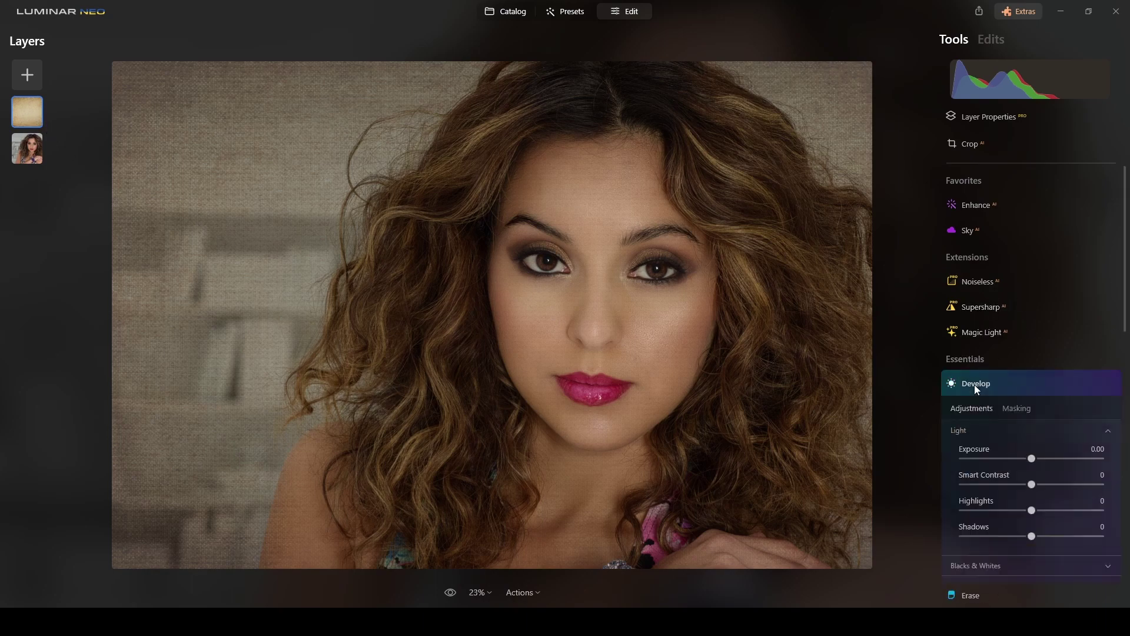
pyautogui.click(1104, 321)
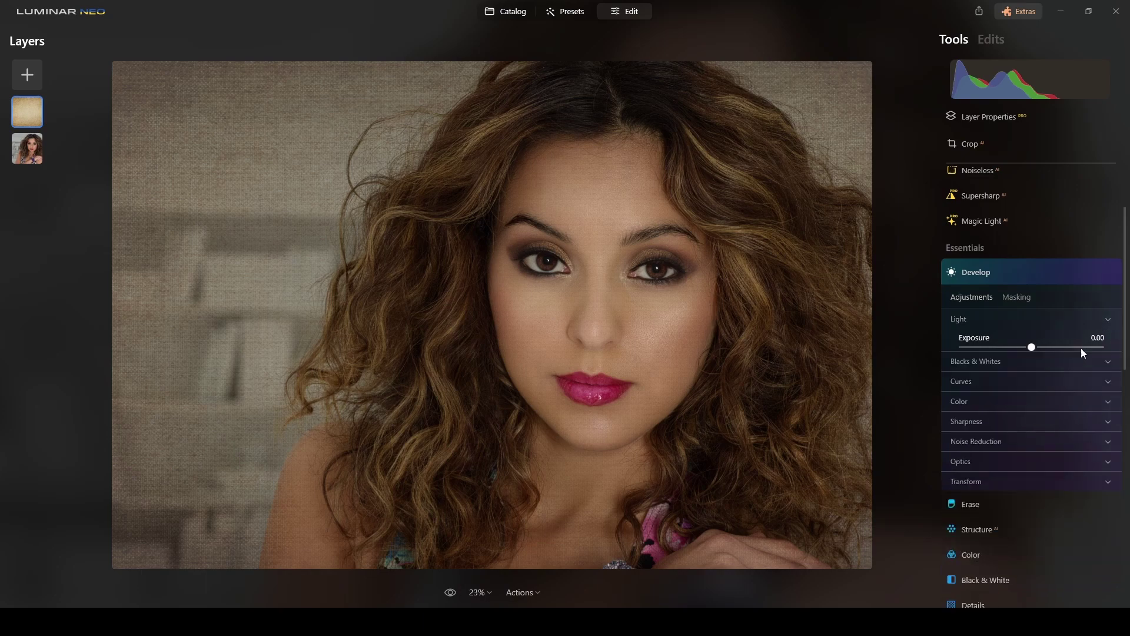
pyautogui.click(1039, 387)
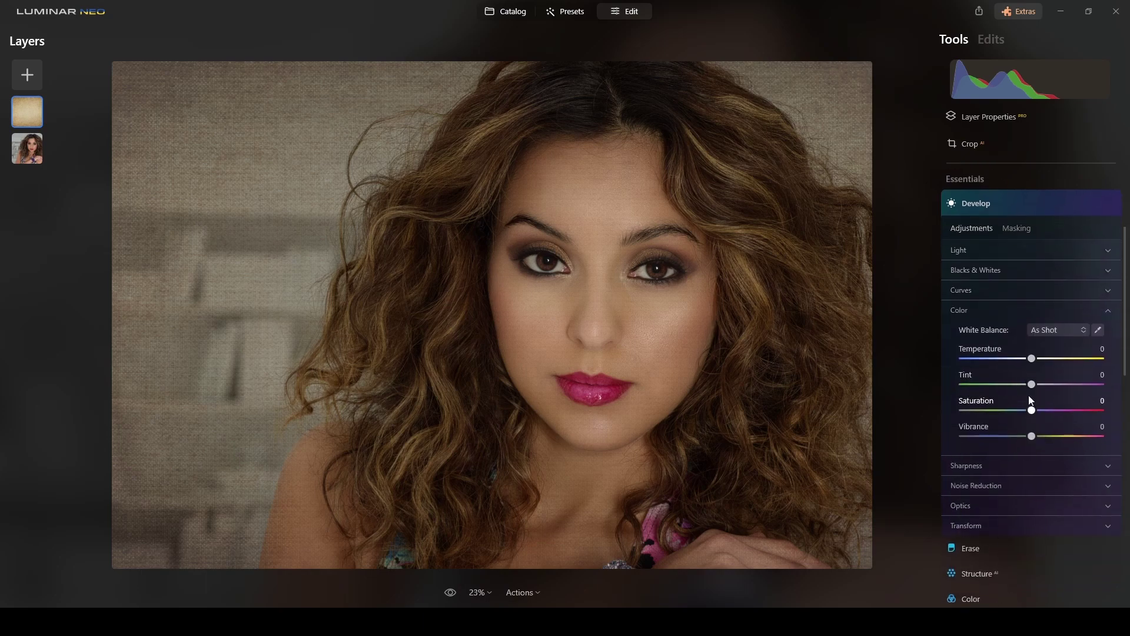
pyautogui.moveTo(1034, 384); pyautogui.dragTo(1075, 388)
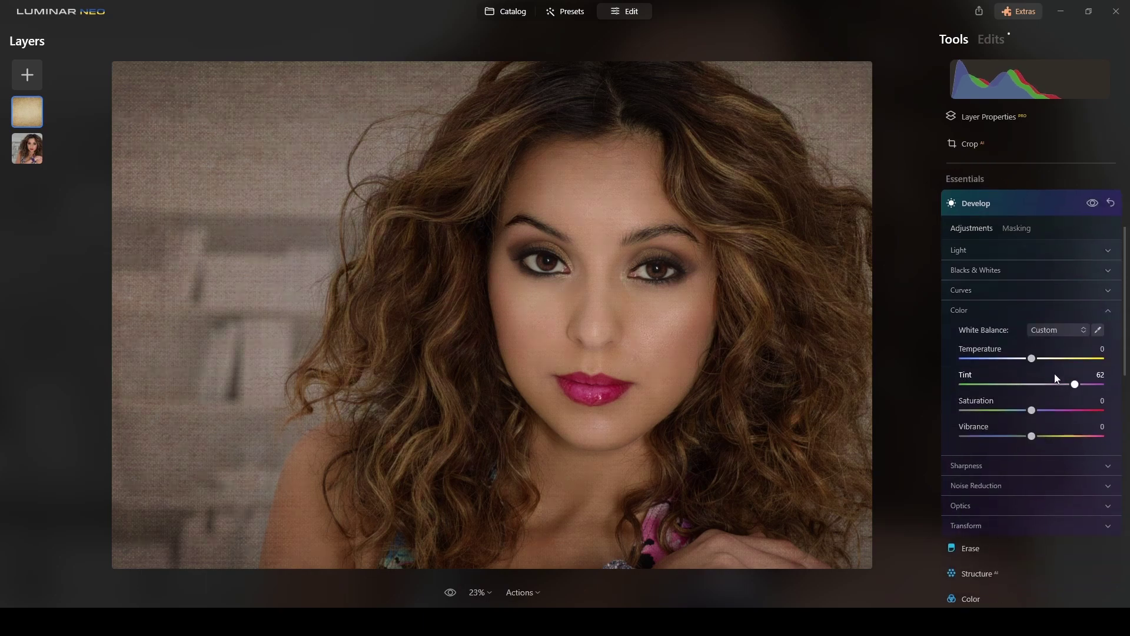
pyautogui.moveTo(1031, 359); pyautogui.dragTo(1055, 362)
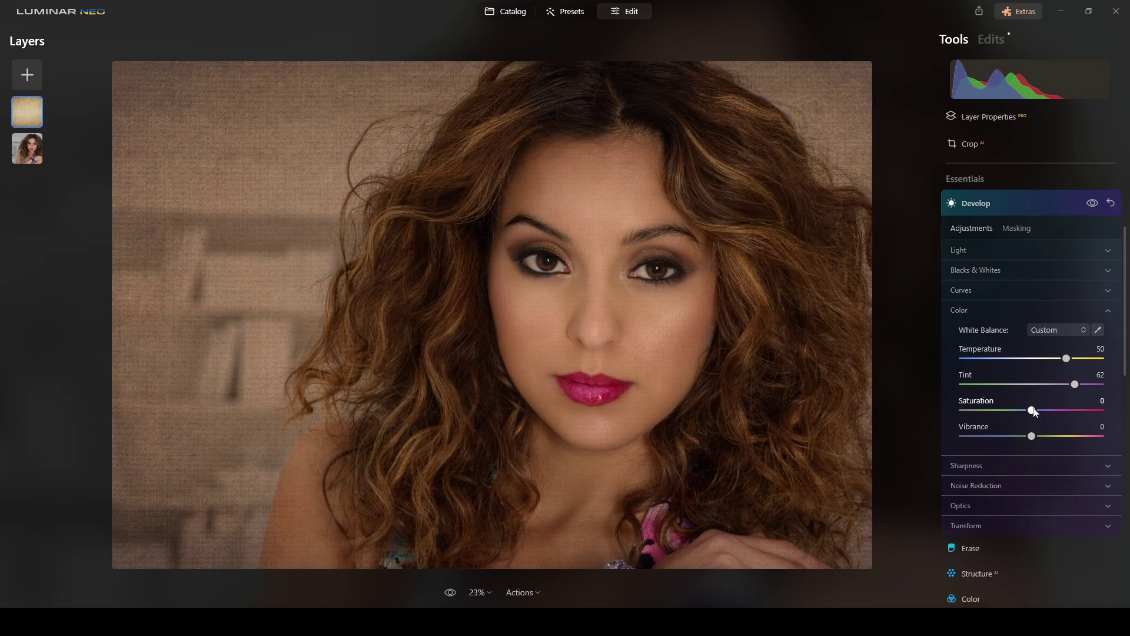
pyautogui.moveTo(1065, 414); pyautogui.dragTo(1037, 435)
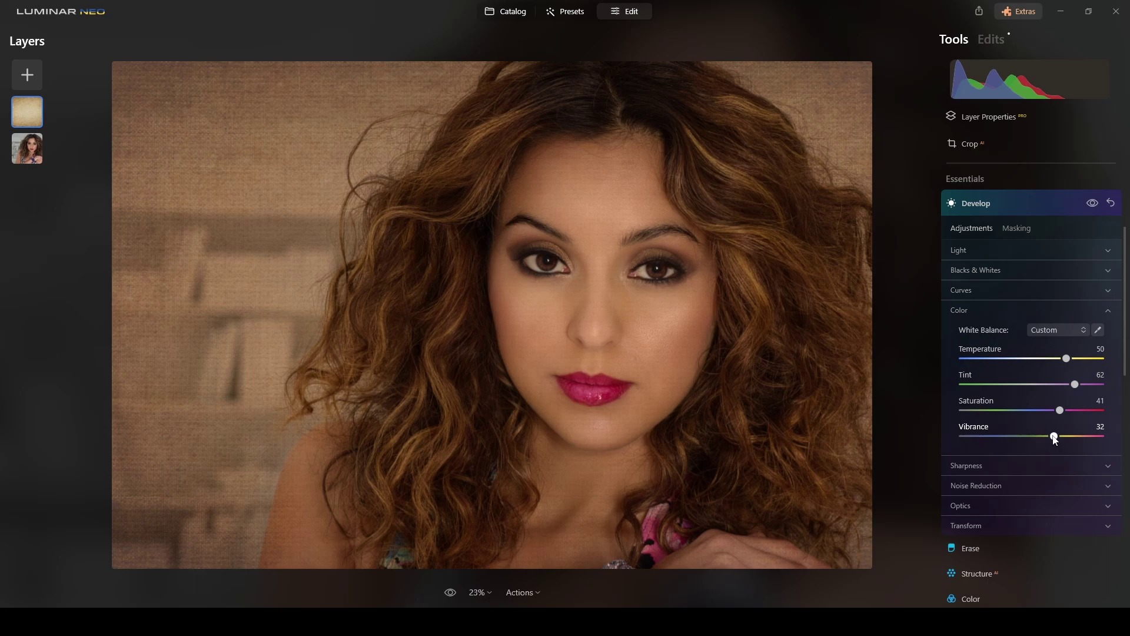
pyautogui.click(1037, 208)
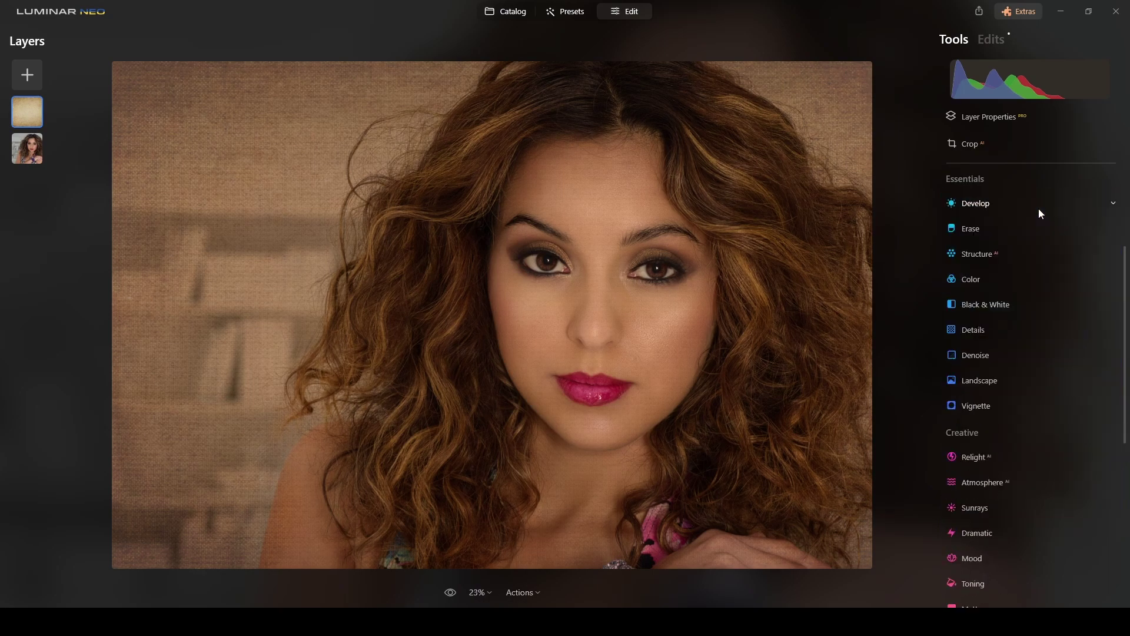